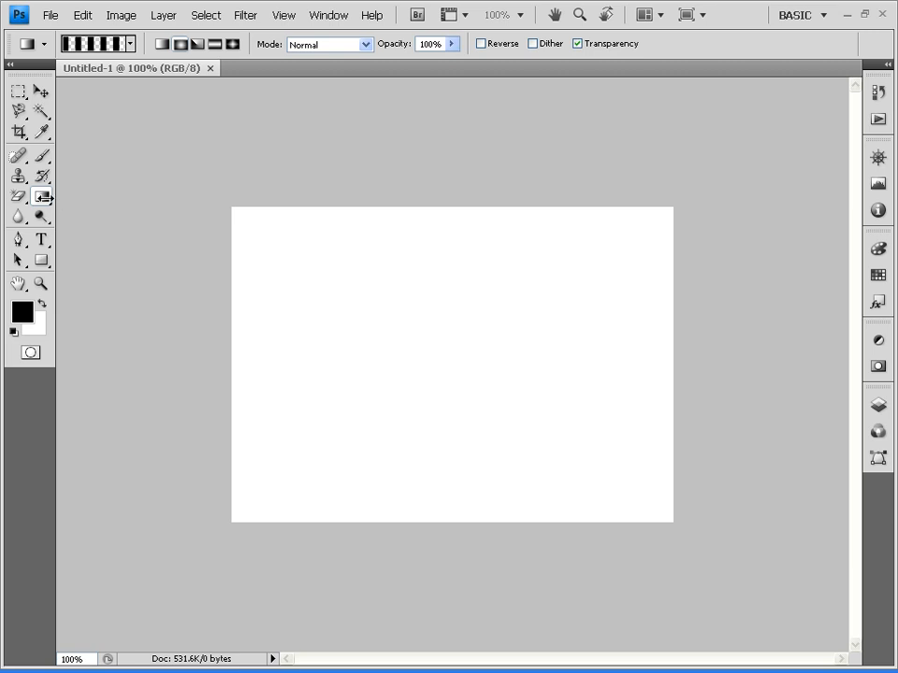
Select the Gradient tool and cycle repeatedly between it and the Paint Bucket tool.
left_click(41, 196)
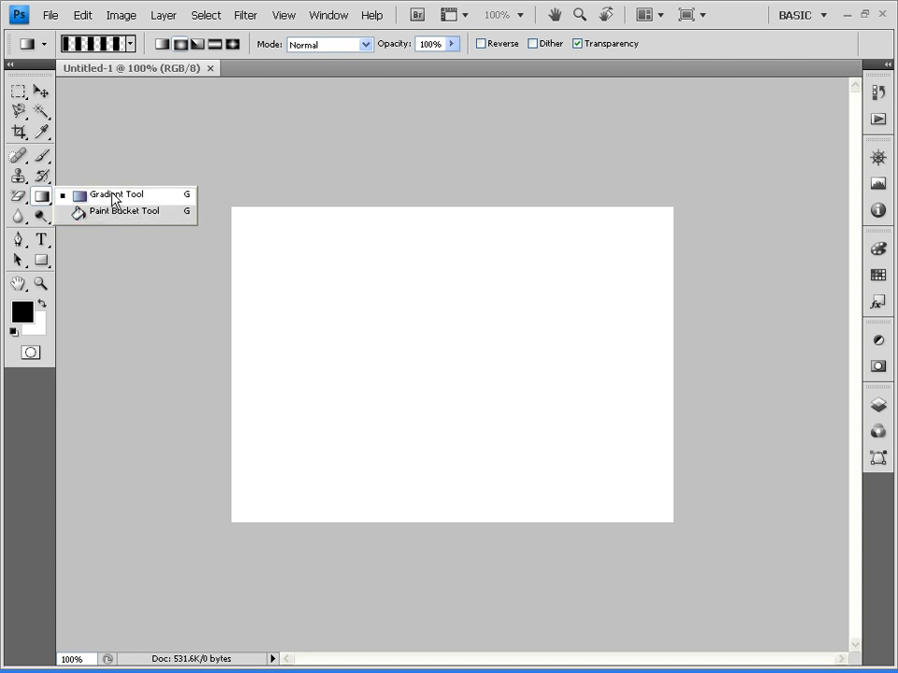
left_click(187, 198)
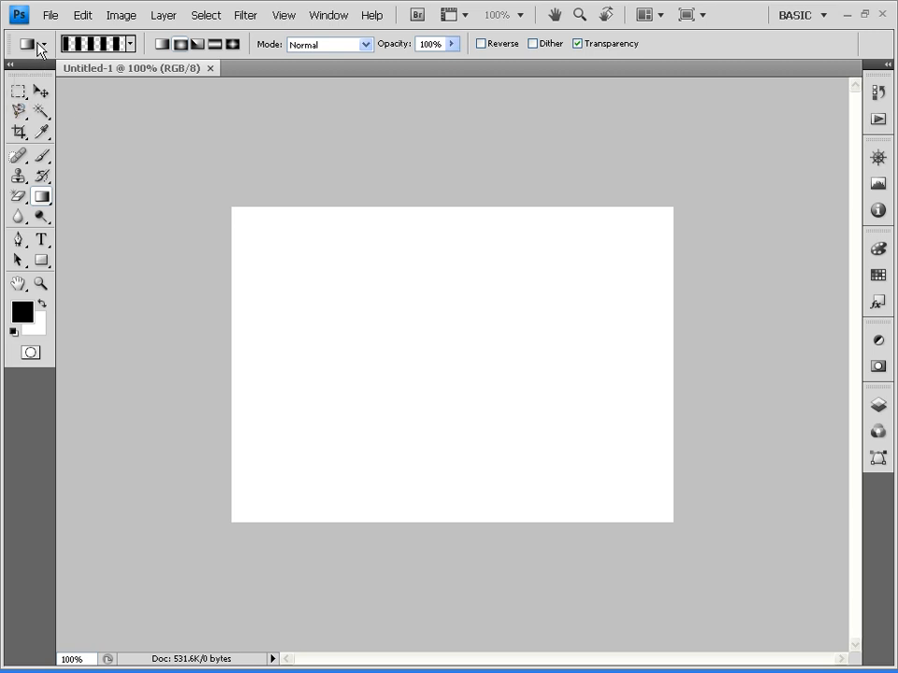
key("shift+g")
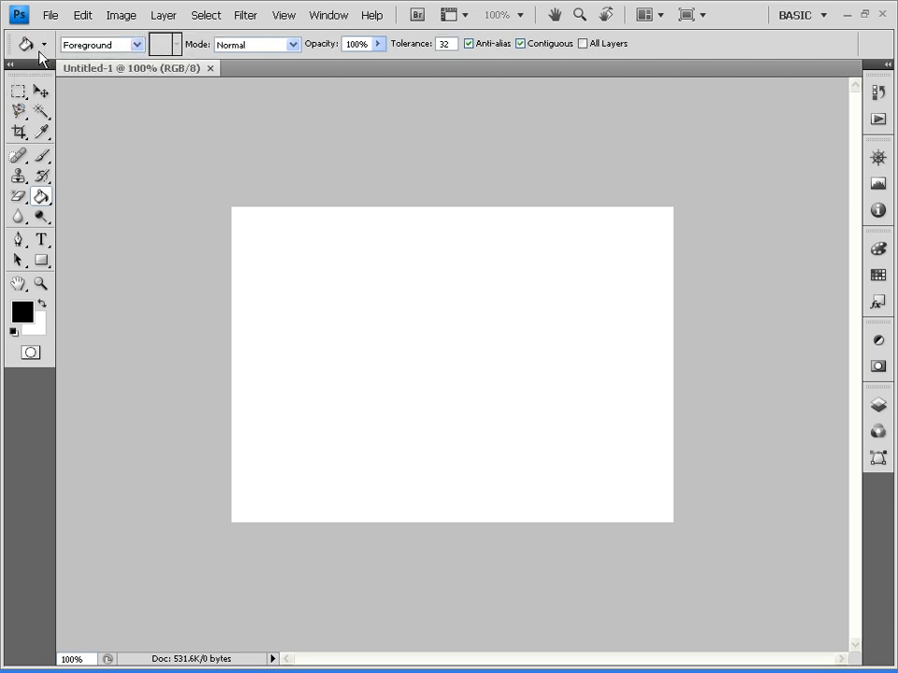
key("shift+g")
key("shift+g")
key("shift+g")
key("shift+g")
key("shift+g")
key("shift+g")
key("shift+g")
key("shift+g")
key("shift+g")
key("shift+g")
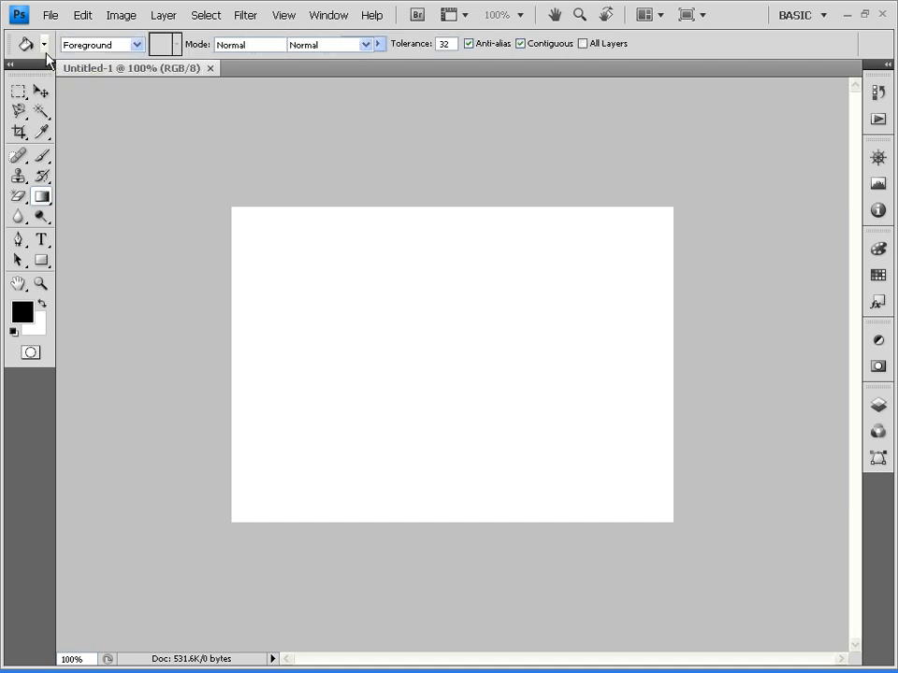
key("shift+g")
key("shift+g")
key("shift+g")
key("shift+g")
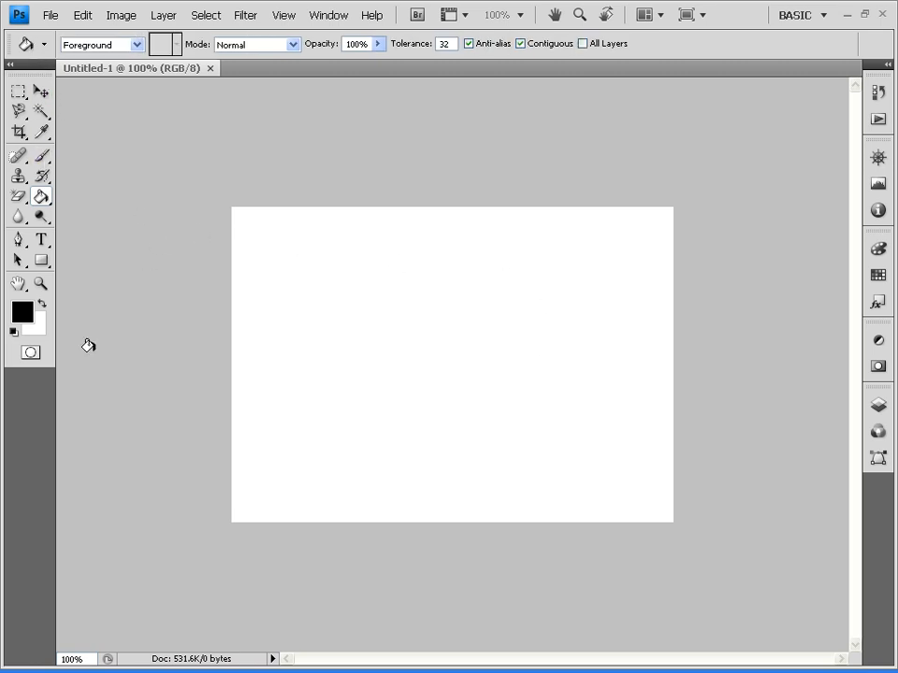
Fill the canvas with the orange-yellow-orange preset using the Gradient tool, as a radial gradient centred near the canvas's upper-left corner.
left_click(35, 194)
left_click(89, 196)
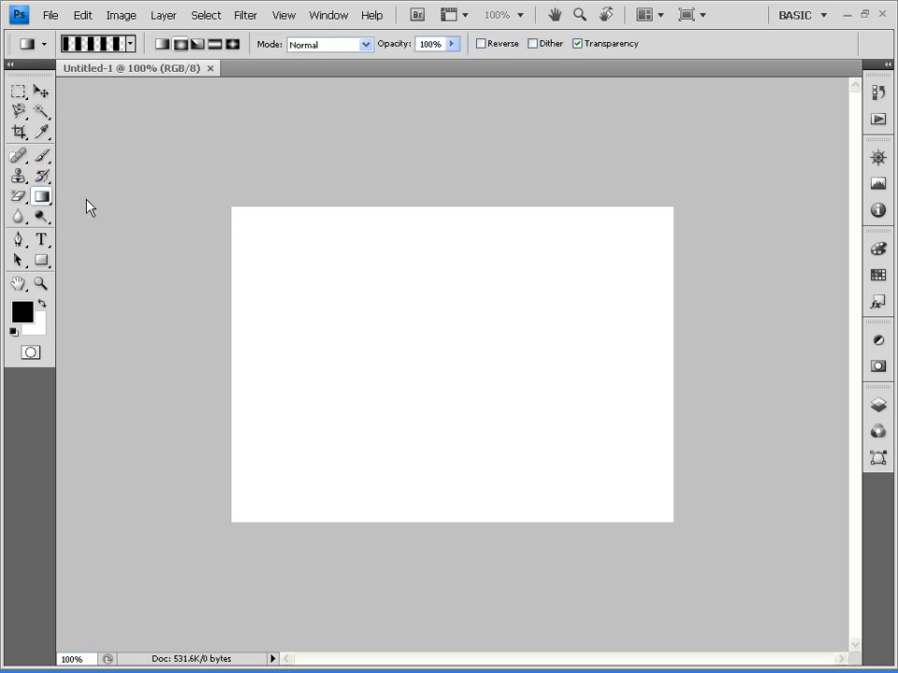
left_click(130, 44)
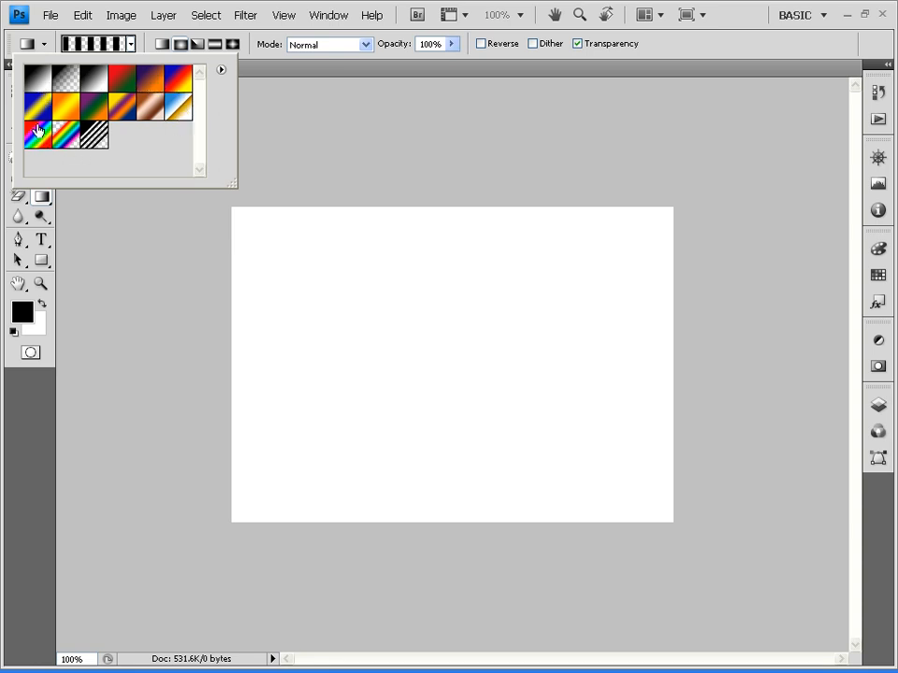
left_click(66, 106)
left_click_drag(309, 235, 392, 321)
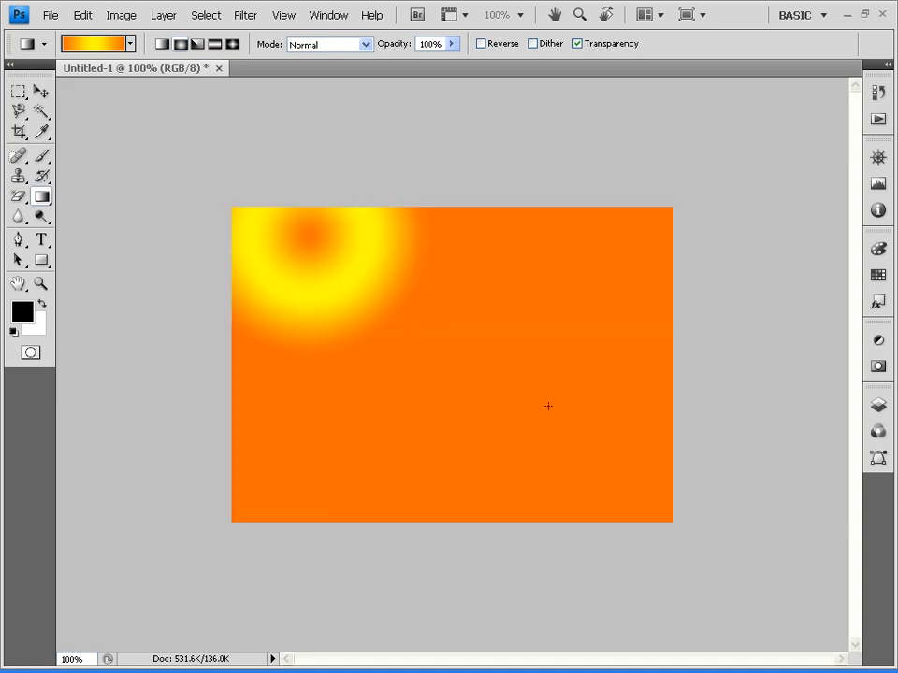
Fill the canvas with the red-to-green preset as a radial gradient, and redraw it from the canvas's upper edge.
left_click(130, 44)
left_click(125, 83)
left_click(329, 244)
left_click_drag(323, 238, 407, 308)
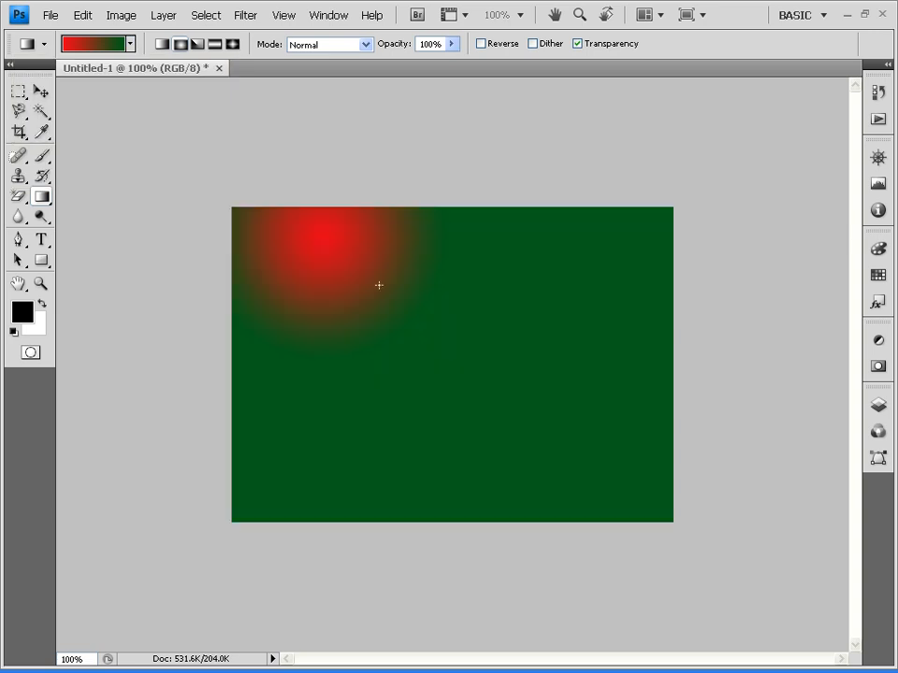
left_click(130, 44)
left_click(413, 208)
left_click_drag(413, 208, 486, 305)
Fill the canvas with the Copper preset as a radial gradient, and redraw it as a smaller circle near the upper middle.
left_click(130, 44)
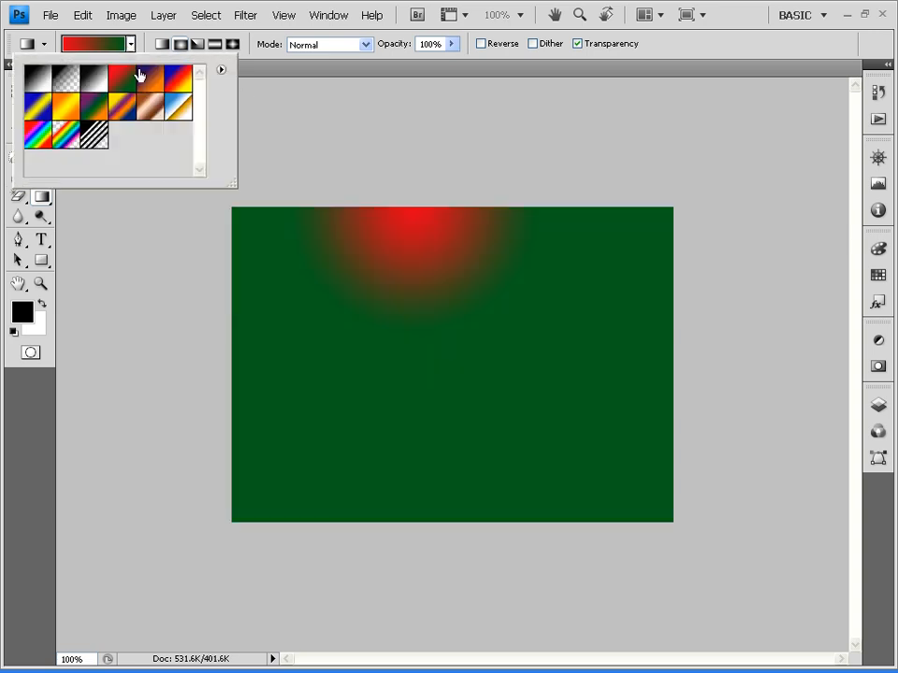
left_click(120, 85)
left_click(437, 224)
left_click_drag(437, 225, 473, 314)
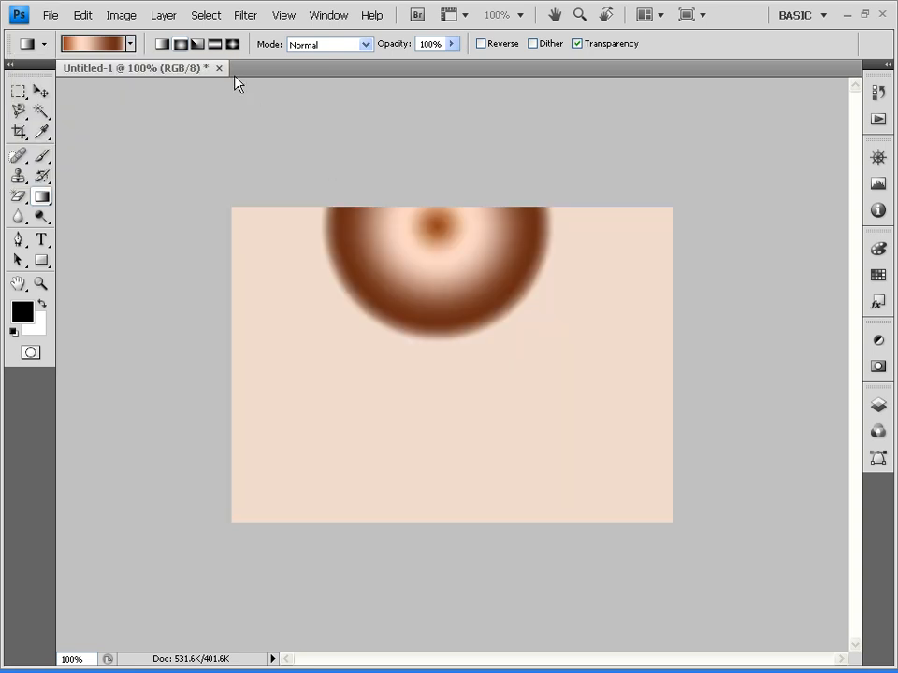
left_click(130, 44)
left_click(443, 264)
left_click_drag(443, 265, 457, 319)
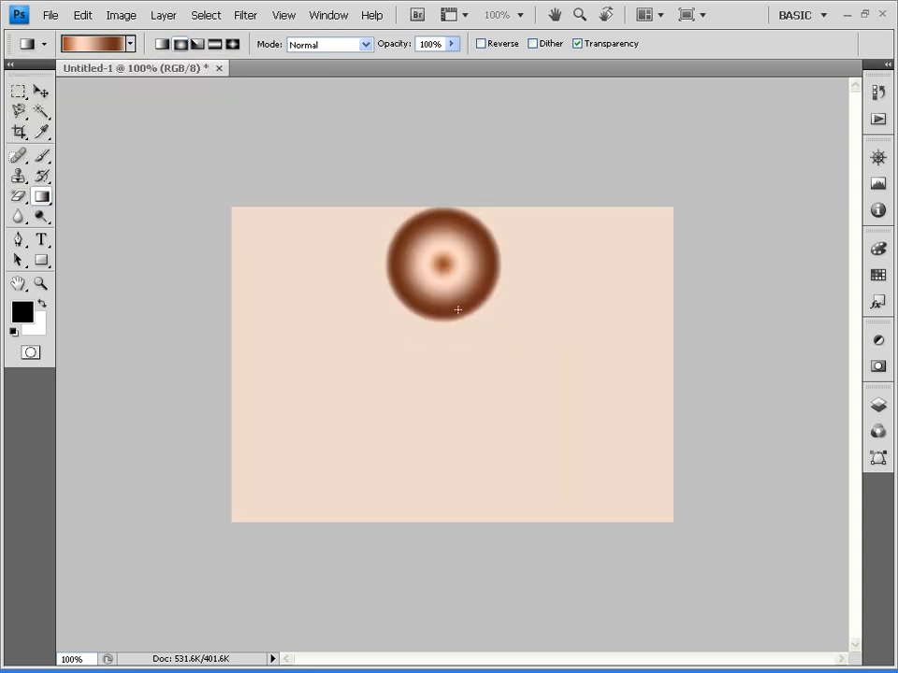
Open the Copper gradient in the Gradient Editor and apply the Noise gradient type to it.
left_click(130, 44)
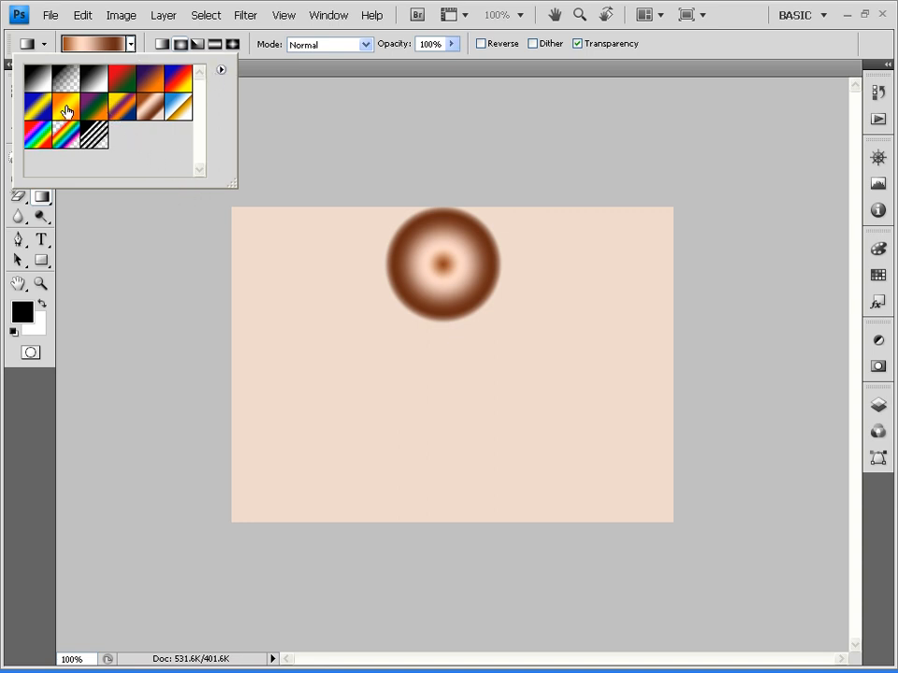
double_click(149, 109)
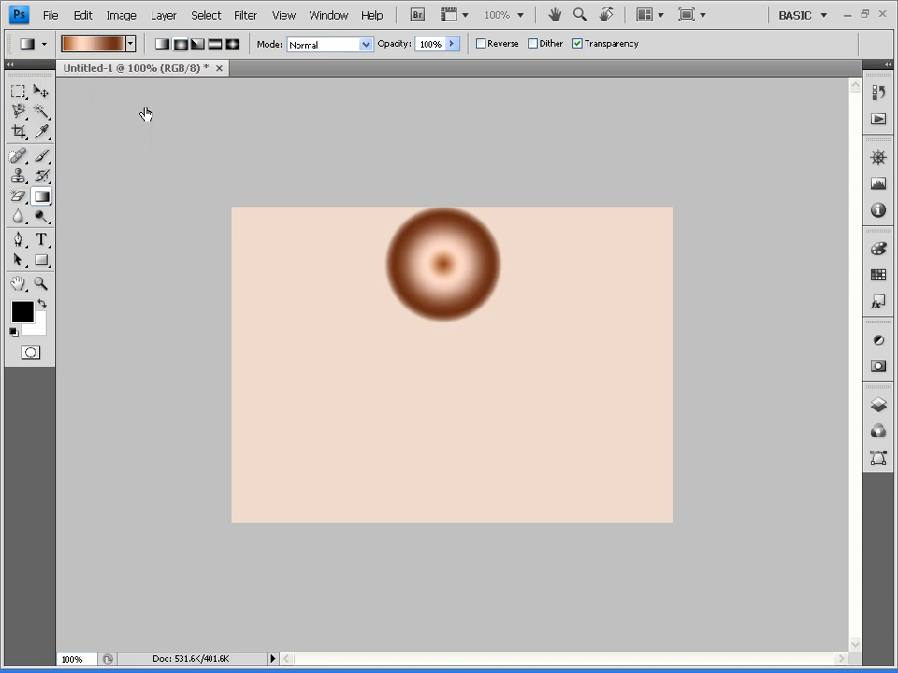
left_click(116, 44)
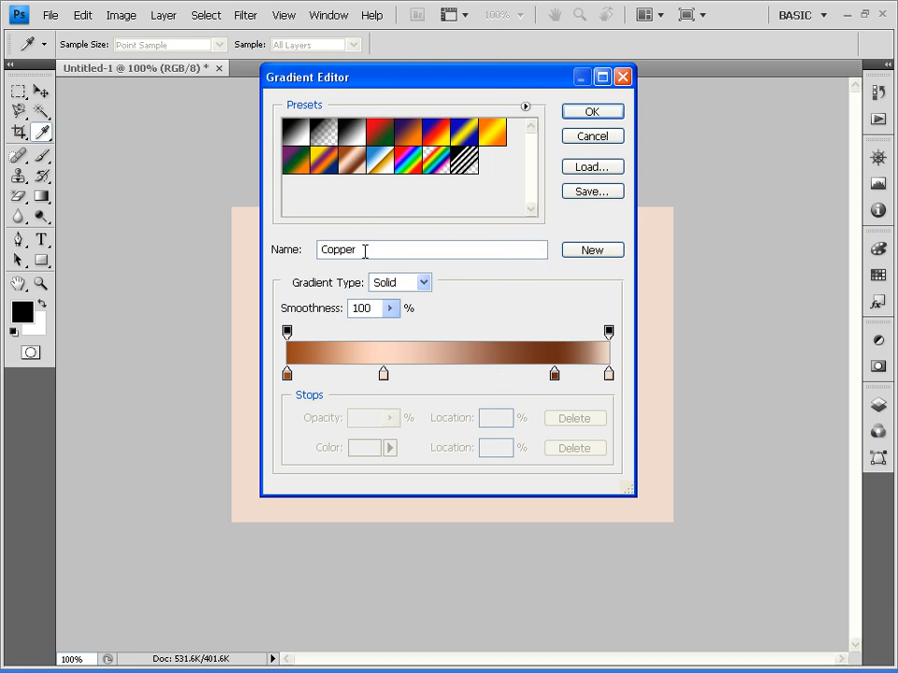
left_click(404, 284)
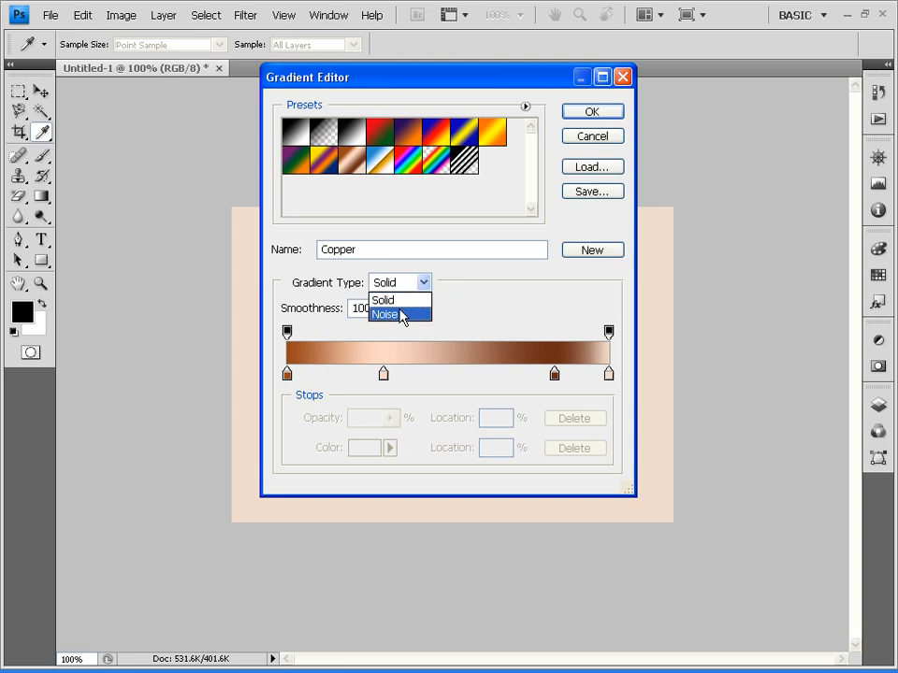
left_click(404, 314)
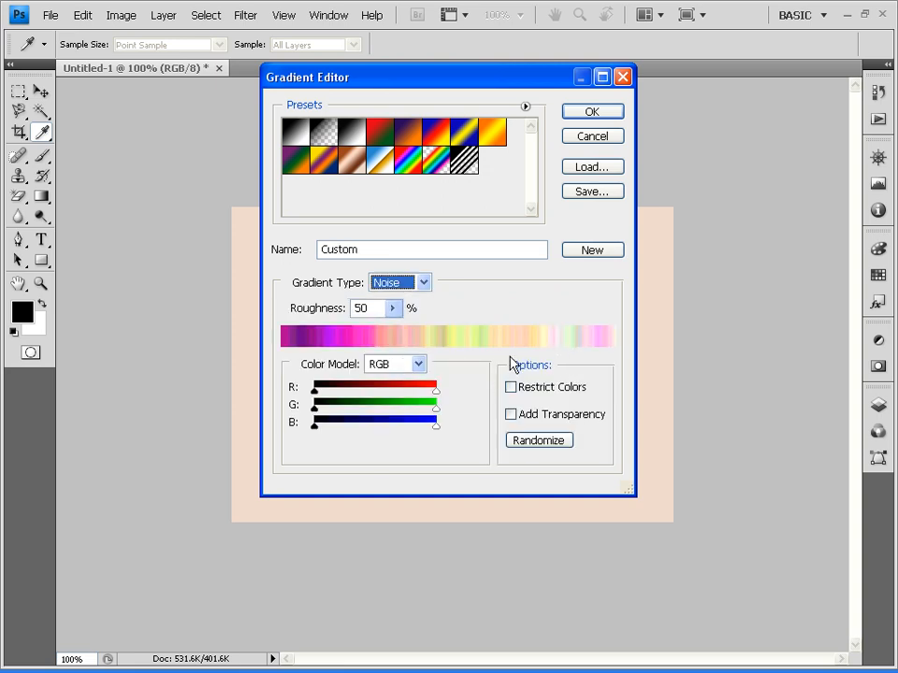
left_click(578, 114)
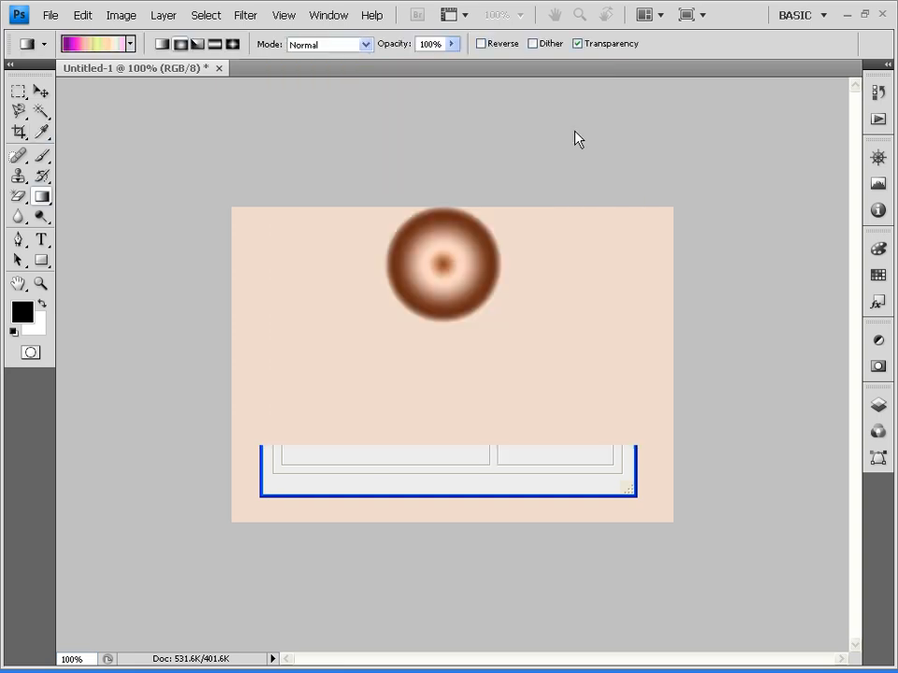
Draw the noise gradient radially several times on the canvas, ending with a circle in the canvas's upper-left area.
left_click_drag(312, 300, 494, 430)
left_click_drag(560, 440, 463, 361)
left_click_drag(414, 324, 461, 346)
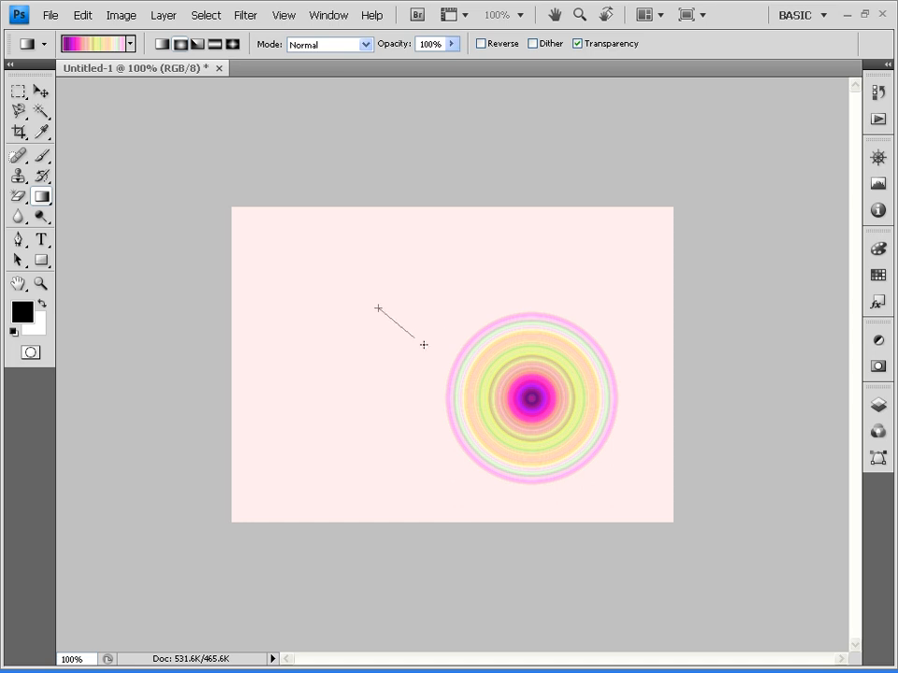
left_click_drag(378, 307, 441, 355)
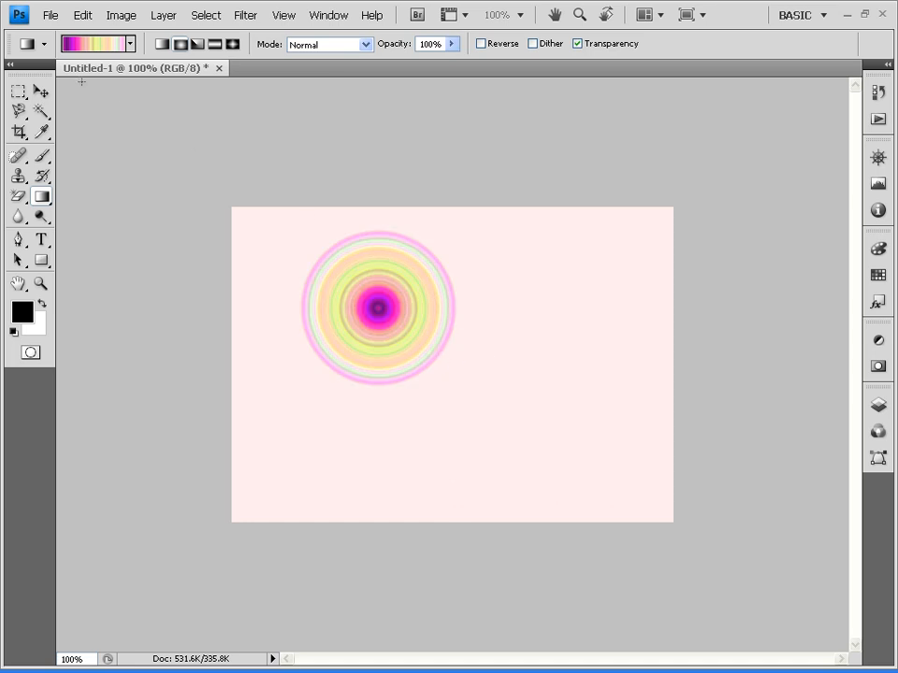
Change the gradient type back to Solid and redraw the copper radial gradient on the canvas.
left_click(91, 42)
left_click(425, 282)
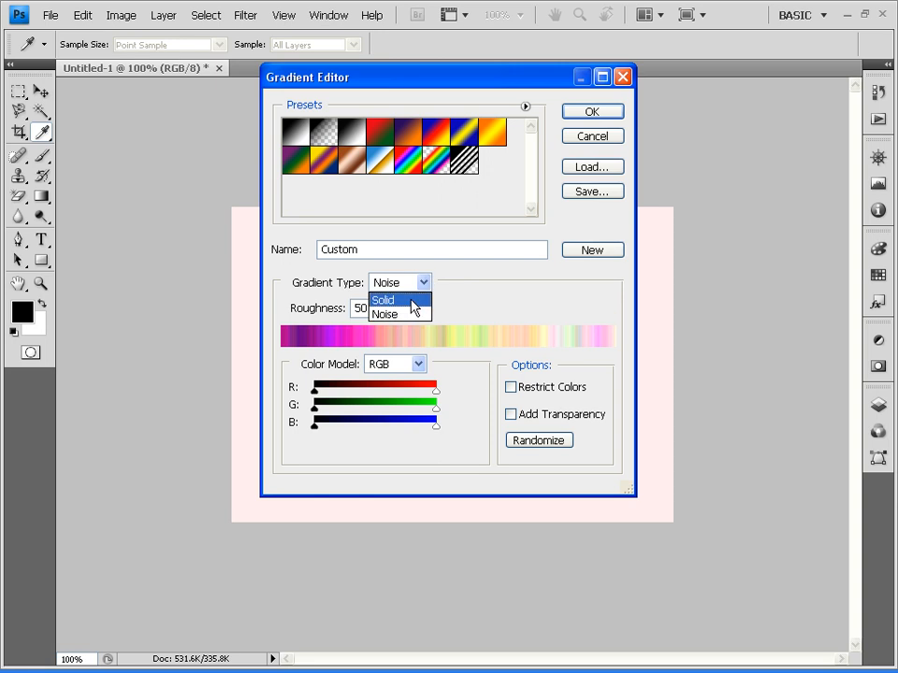
left_click(413, 301)
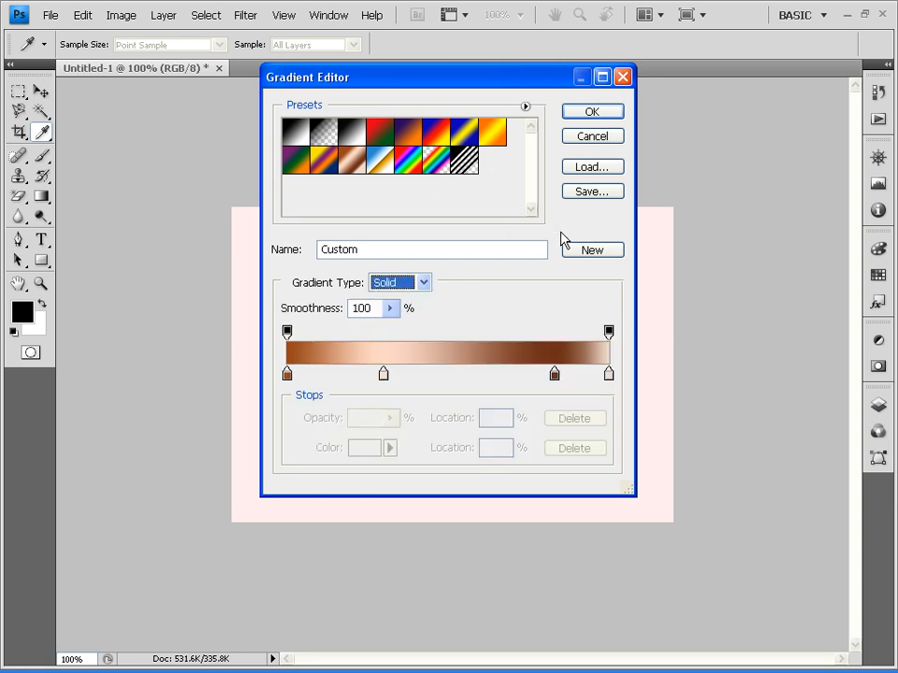
left_click(591, 113)
left_click_drag(470, 293, 439, 292)
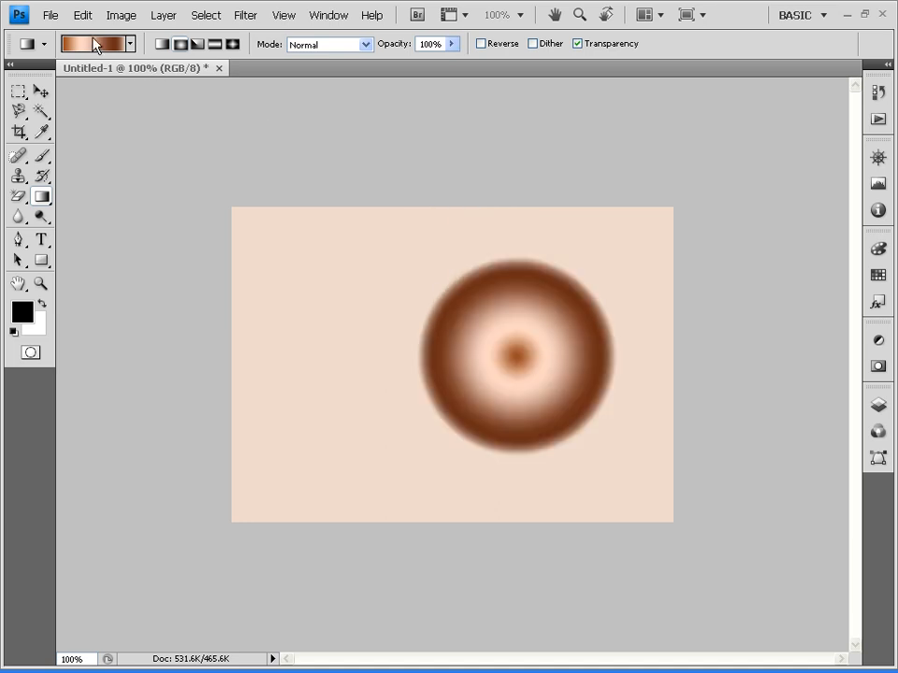
Set the solid gradient's smoothness to 54% and redraw the radial gradient on the canvas.
left_click(93, 44)
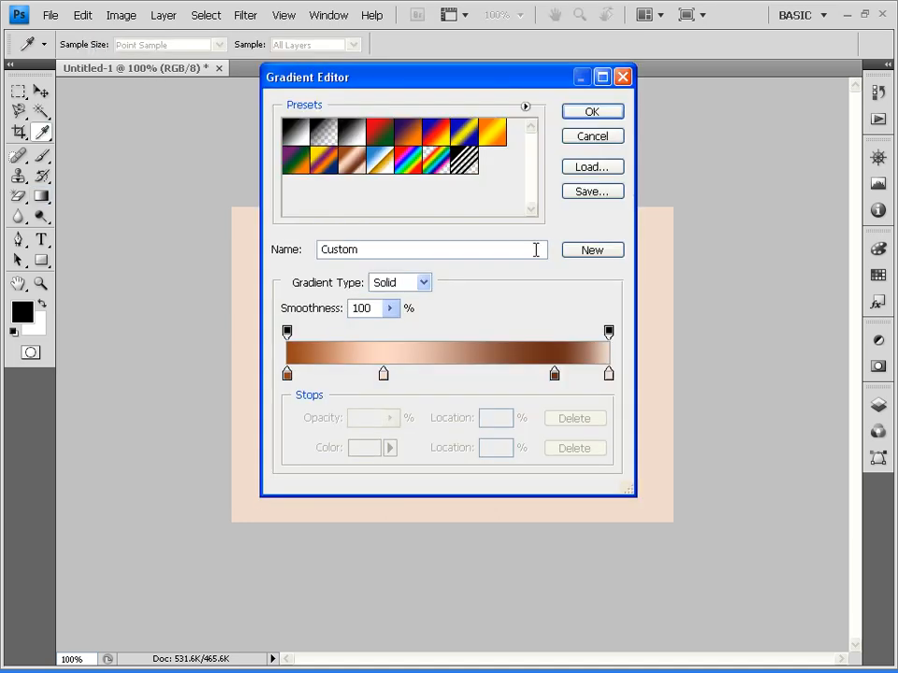
left_click(424, 282)
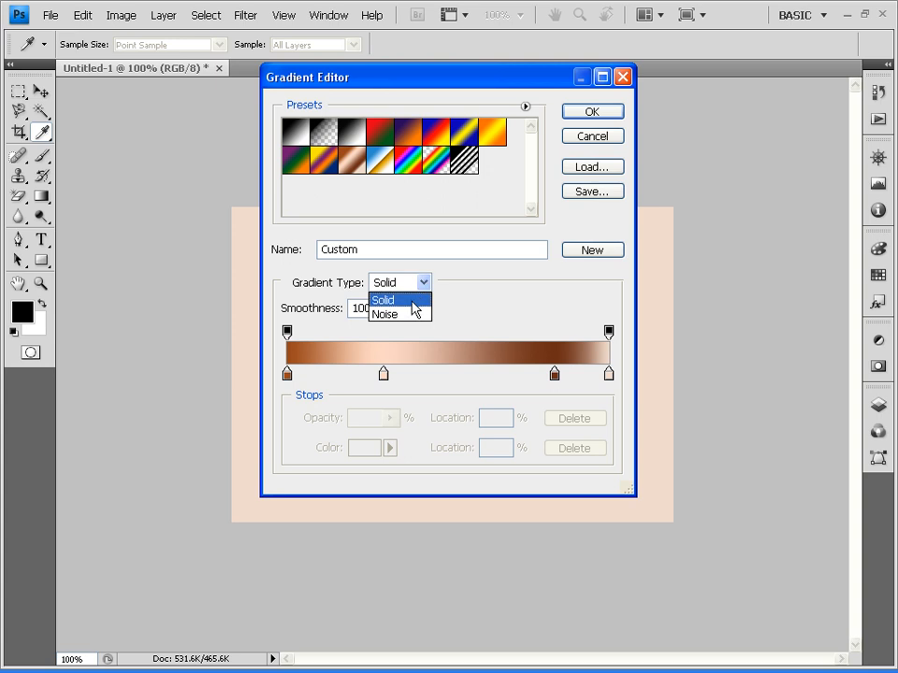
left_click(341, 316)
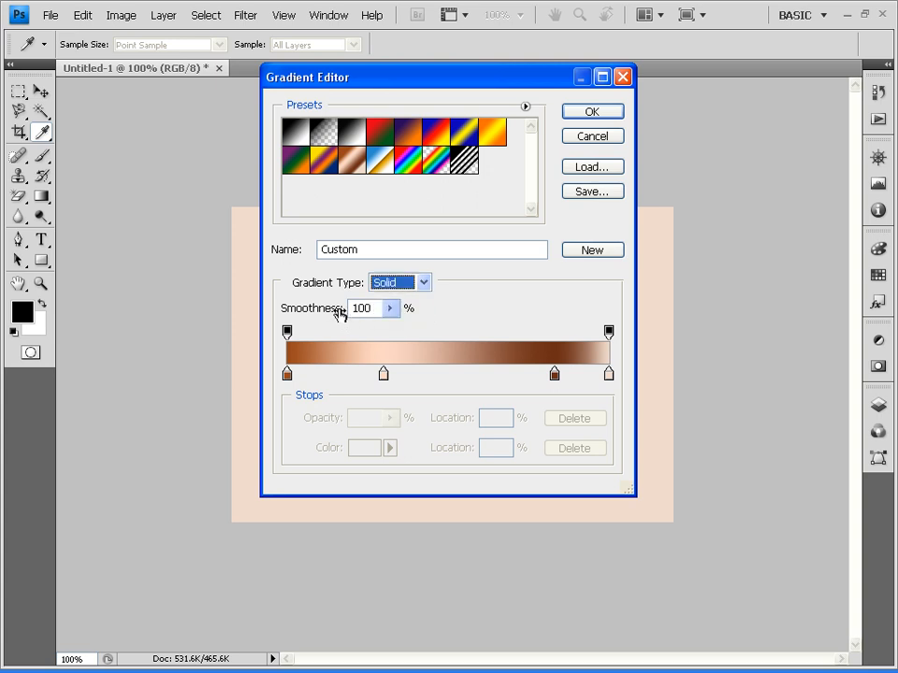
left_click(391, 308)
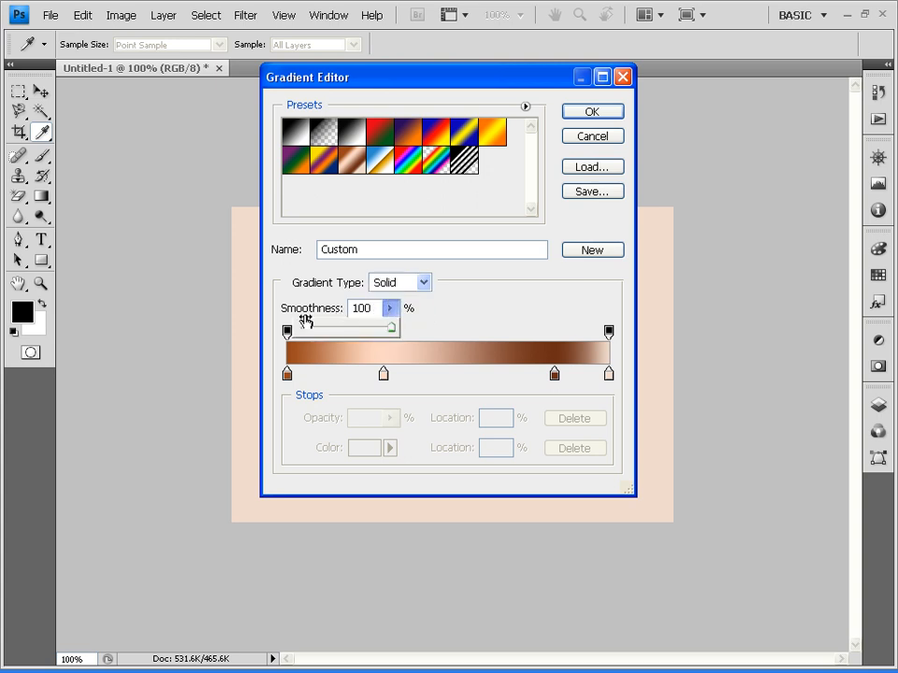
left_click_drag(391, 329, 350, 329)
left_click(586, 137)
left_click_drag(446, 283, 472, 316)
left_click_drag(395, 291, 459, 318)
Set the gradient's smoothness to 0% and redraw the radial gradient near the centre of the canvas.
left_click(94, 44)
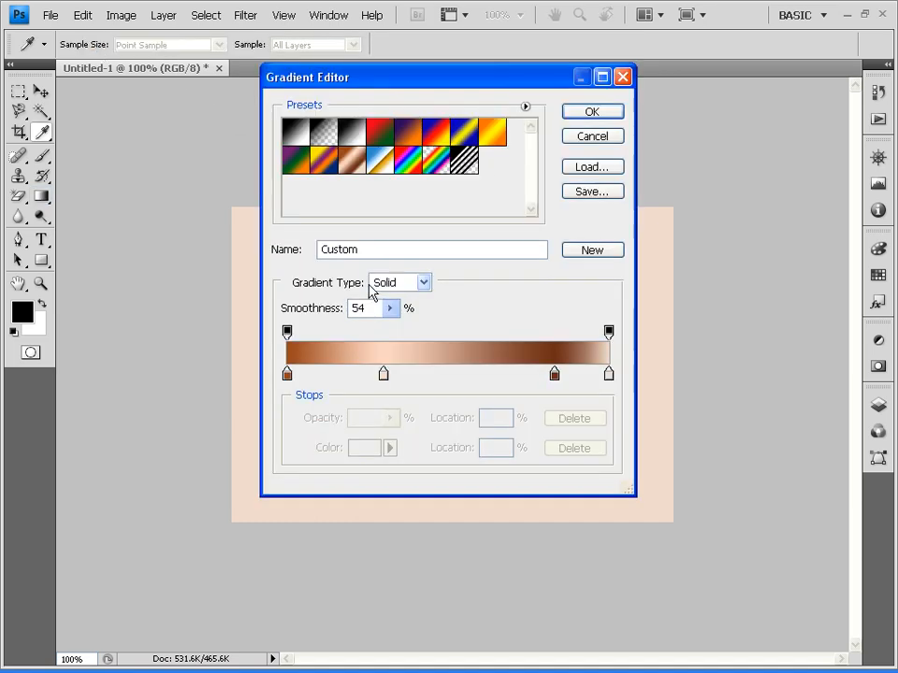
left_click(390, 309)
left_click_drag(388, 323, 338, 329)
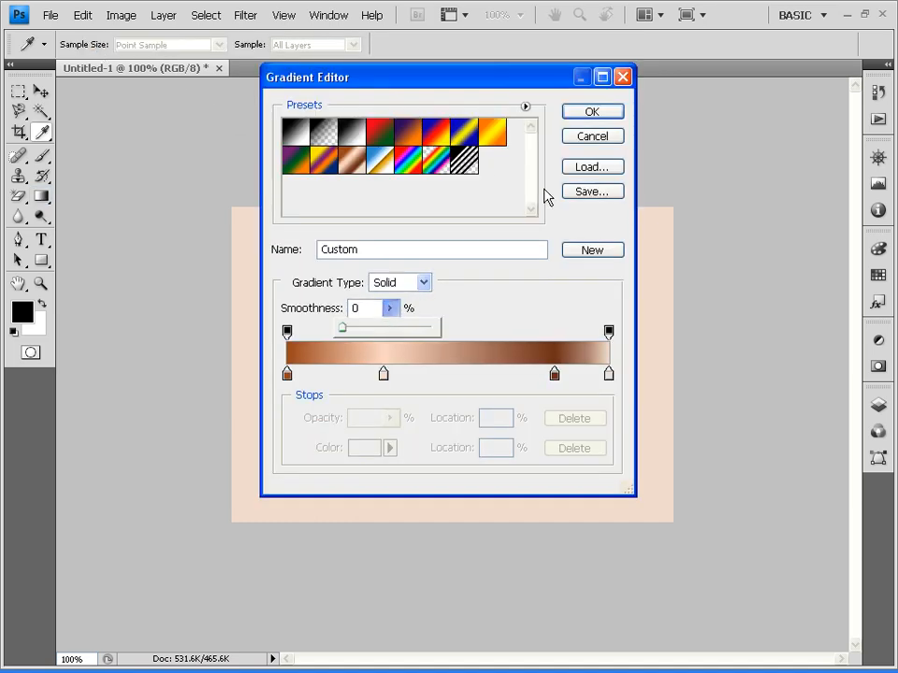
left_click(593, 113)
left_click_drag(447, 291, 517, 361)
left_click_drag(469, 338, 531, 381)
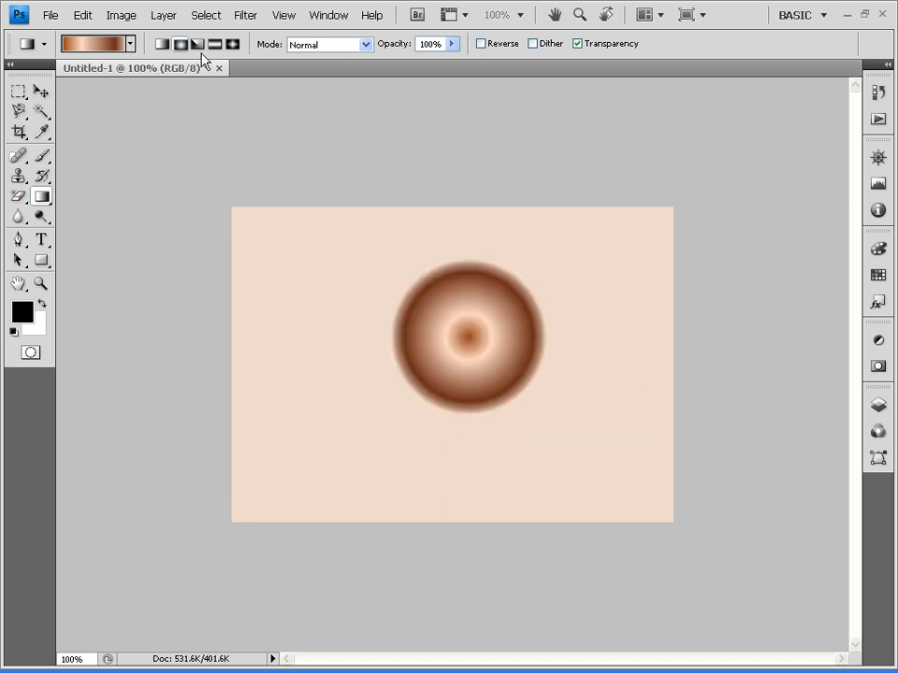
Raise the gradient's smoothness to 100% and redraw it as a large radial gradient from the canvas's centre.
left_click(94, 45)
left_click(389, 310)
left_click_drag(392, 330, 490, 344)
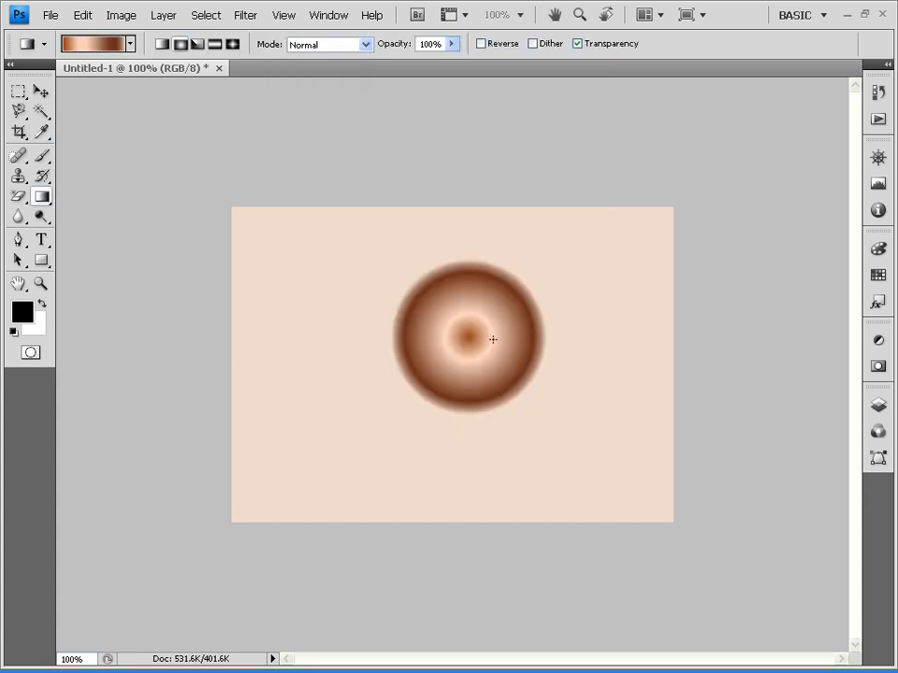
left_click_drag(452, 317, 555, 417)
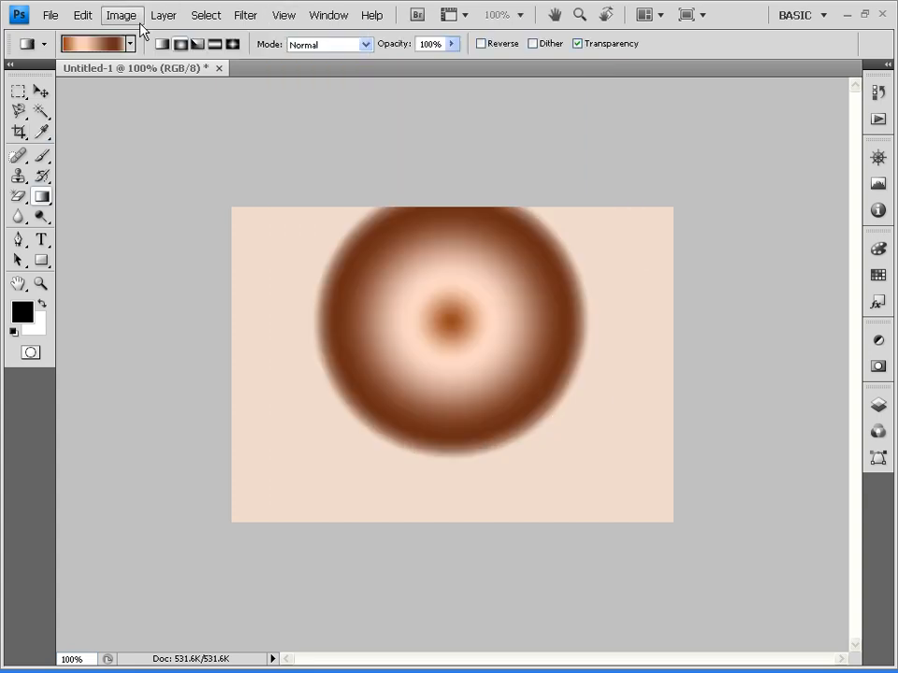
Reopen the gradient for editing with 100% smoothness and add an opacity stop at the 55% location.
left_click(125, 44)
left_click(391, 309)
left_click_drag(394, 326, 407, 335)
left_click(465, 334)
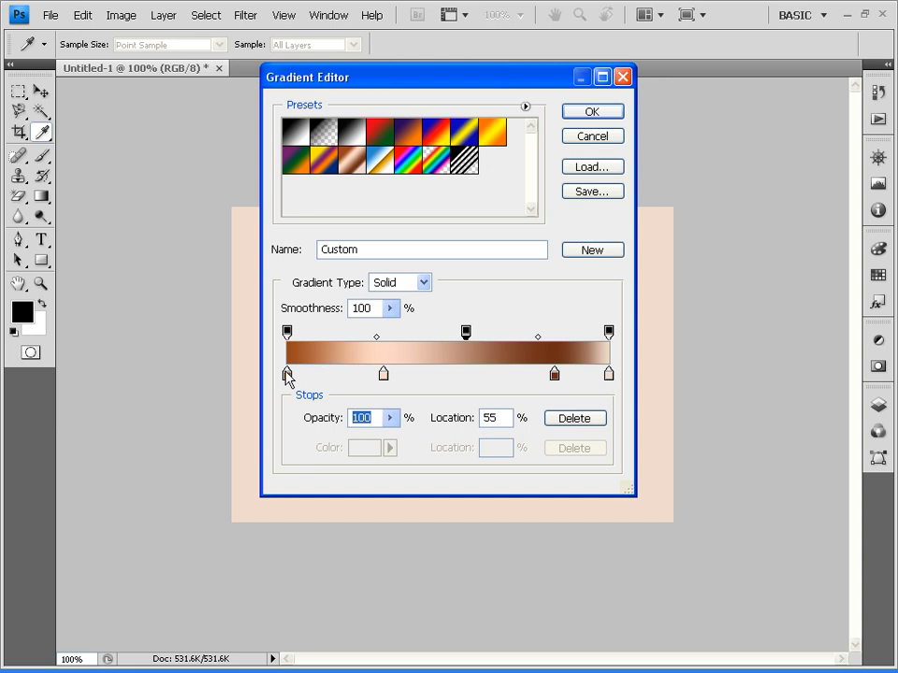
Recolour the gradient's colour stop at the 30% location to a bright green.
left_click(384, 375)
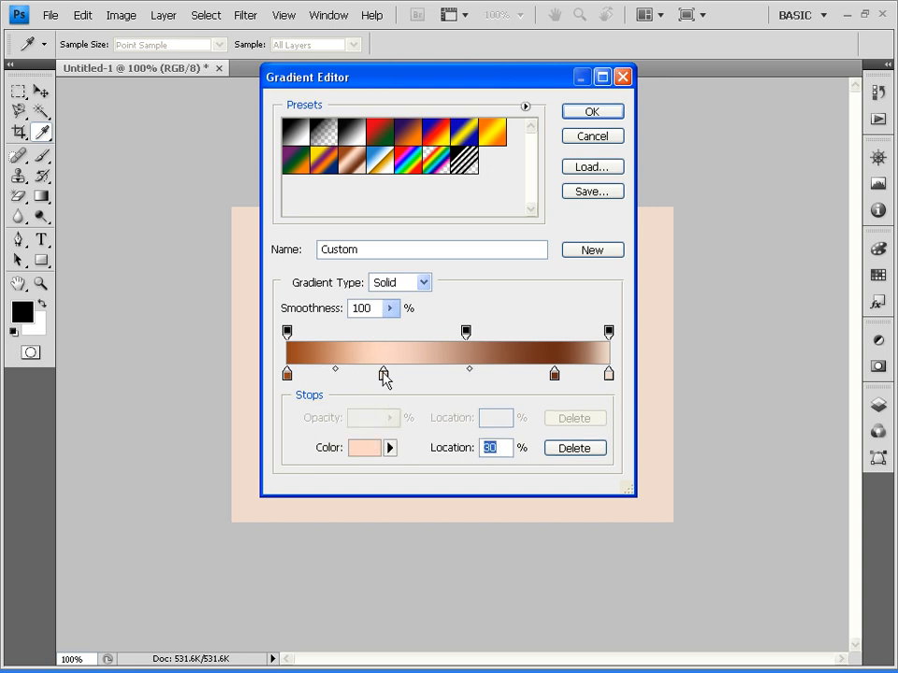
left_click(390, 449)
left_click(370, 449)
left_click(370, 449)
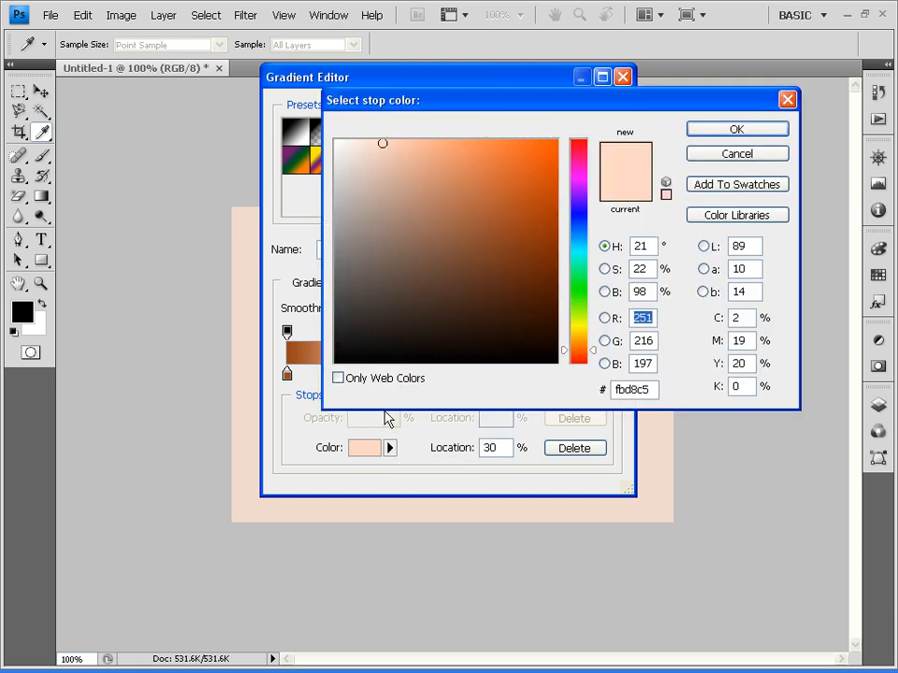
left_click_drag(469, 205, 546, 153)
left_click(575, 274)
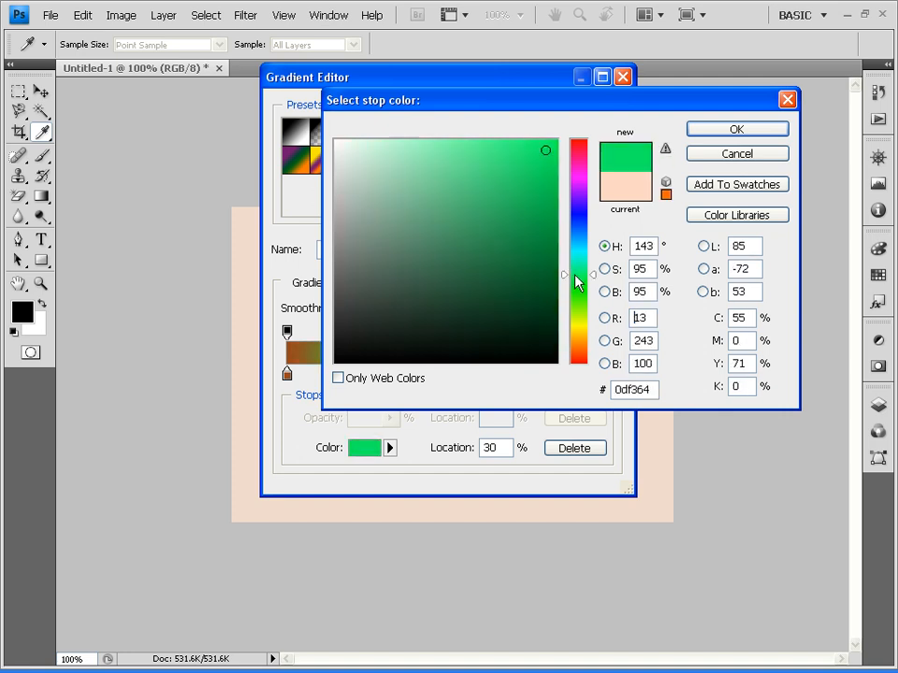
left_click(551, 160)
left_click(733, 129)
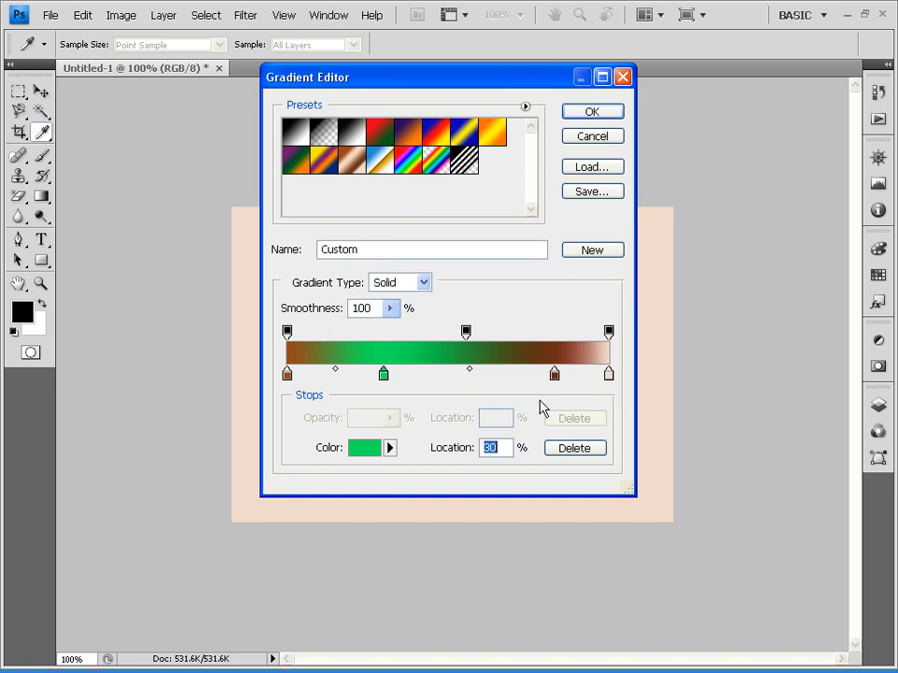
Add a colour stop at the 55% location and set its colour to golden orange #dca729.
left_click(465, 371)
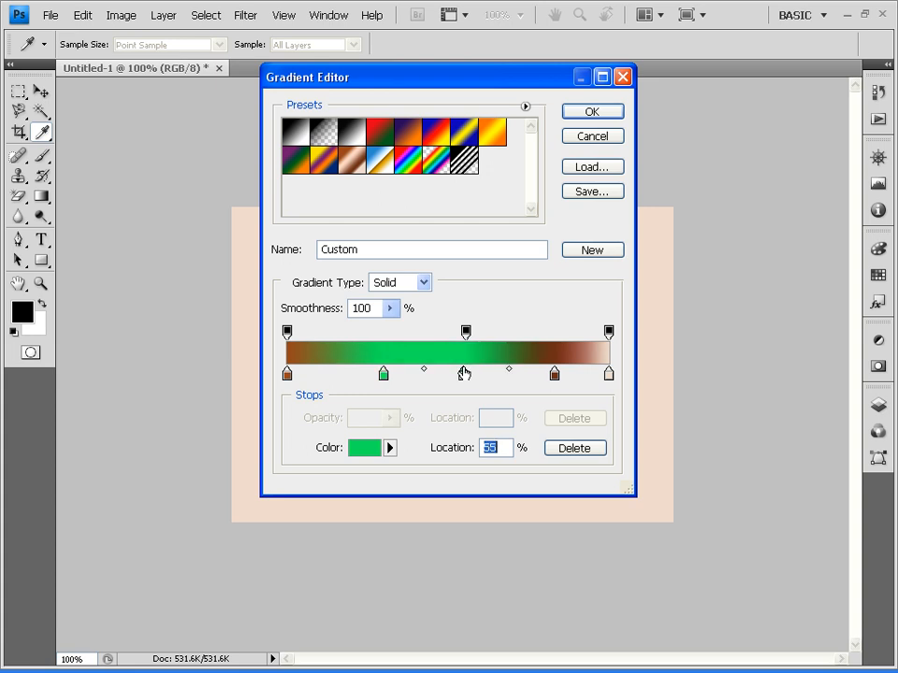
left_click(390, 449)
left_click(360, 449)
left_click(357, 449)
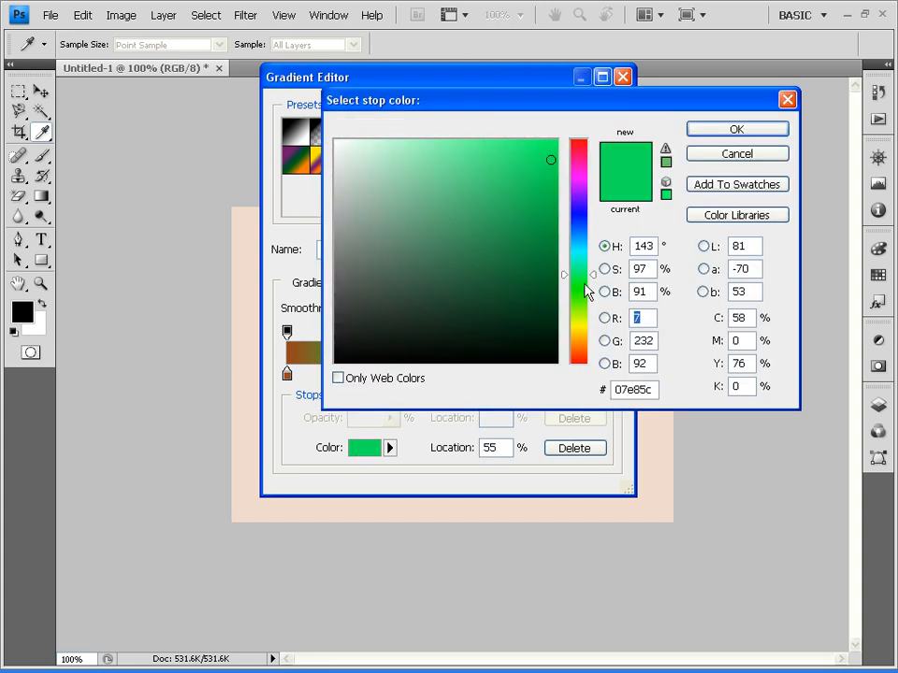
left_click_drag(587, 292, 577, 339)
left_click(515, 170)
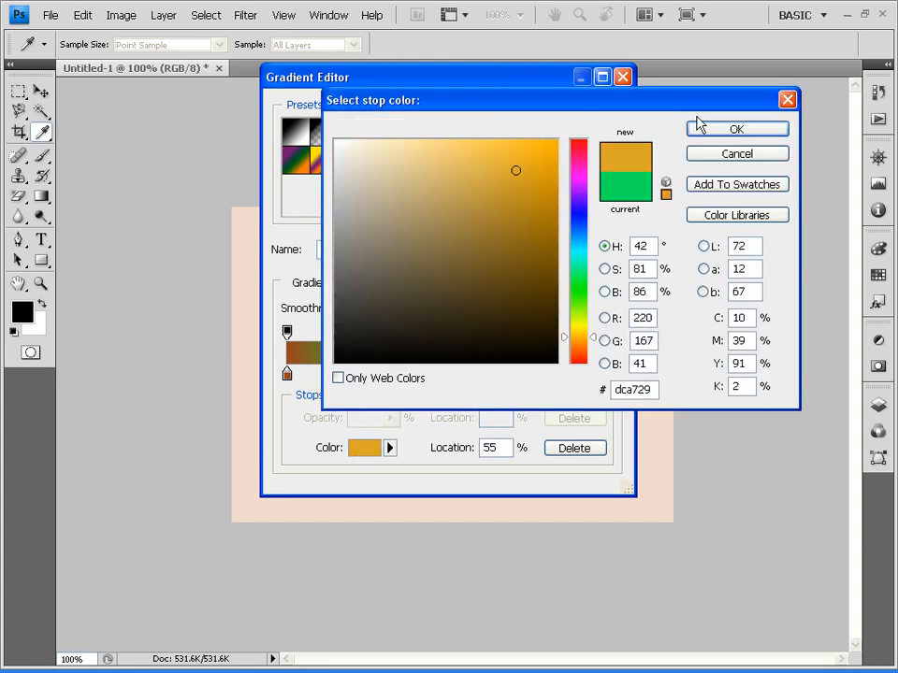
left_click(706, 131)
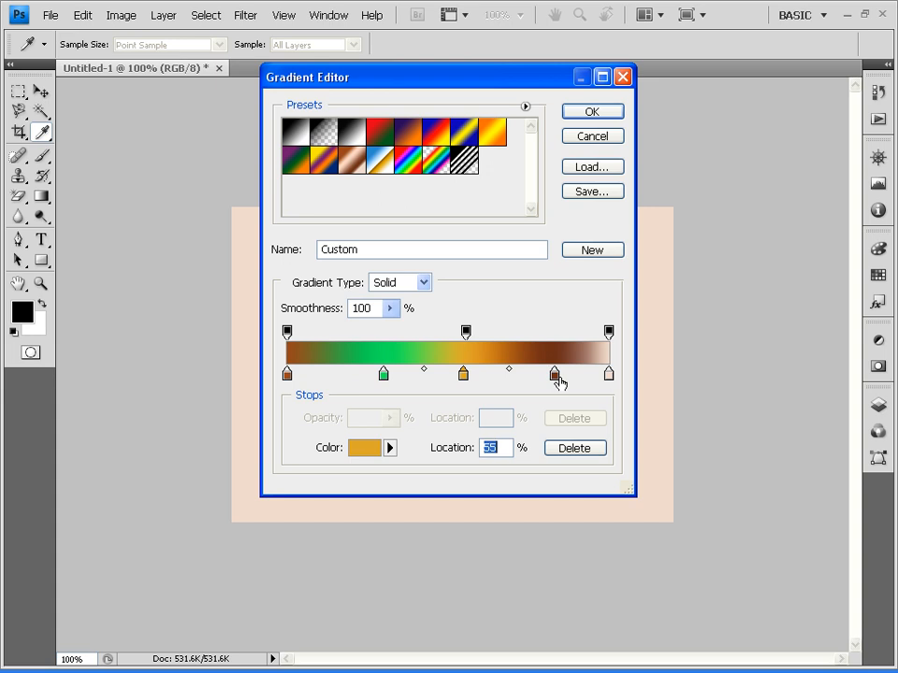
Recolour the dark brown stop at the 83% location to a fully saturated blue.
left_click(557, 378)
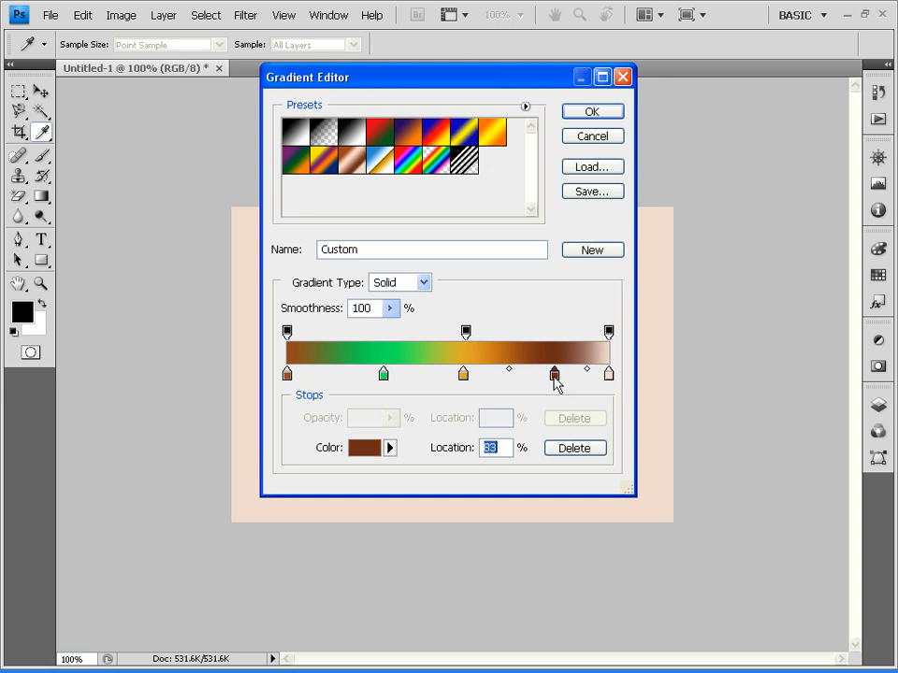
double_click(556, 378)
left_click(580, 227)
left_click_drag(534, 197, 558, 139)
left_click(739, 130)
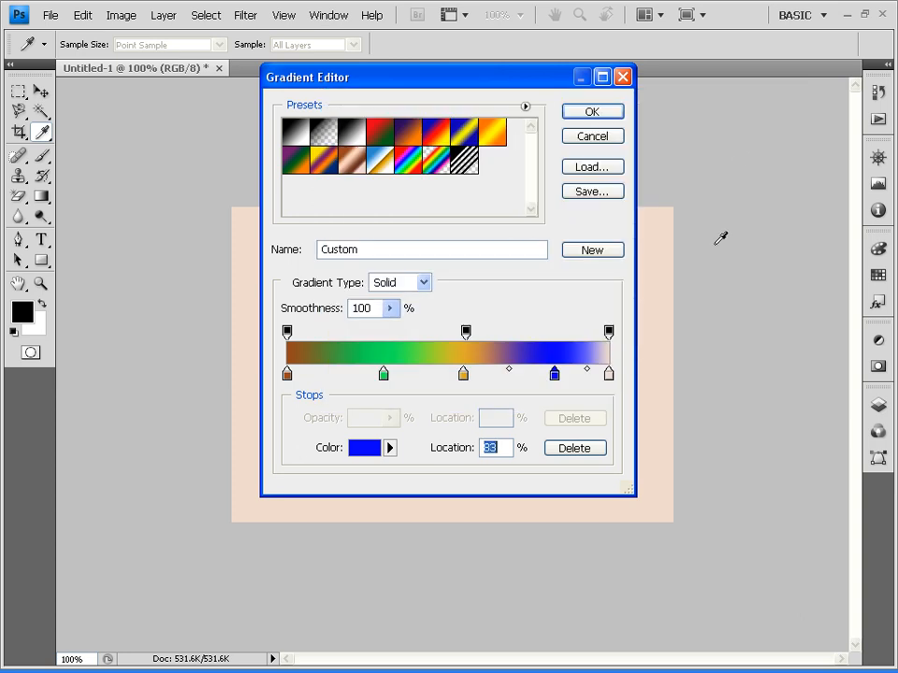
Shift the pale end, blue and orange colour stops toward the gradient's start, and move the green stop to the 21% location.
left_click_drag(609, 374, 529, 379)
left_click(463, 376)
left_click_drag(463, 376, 443, 375)
left_click_drag(384, 375, 355, 375)
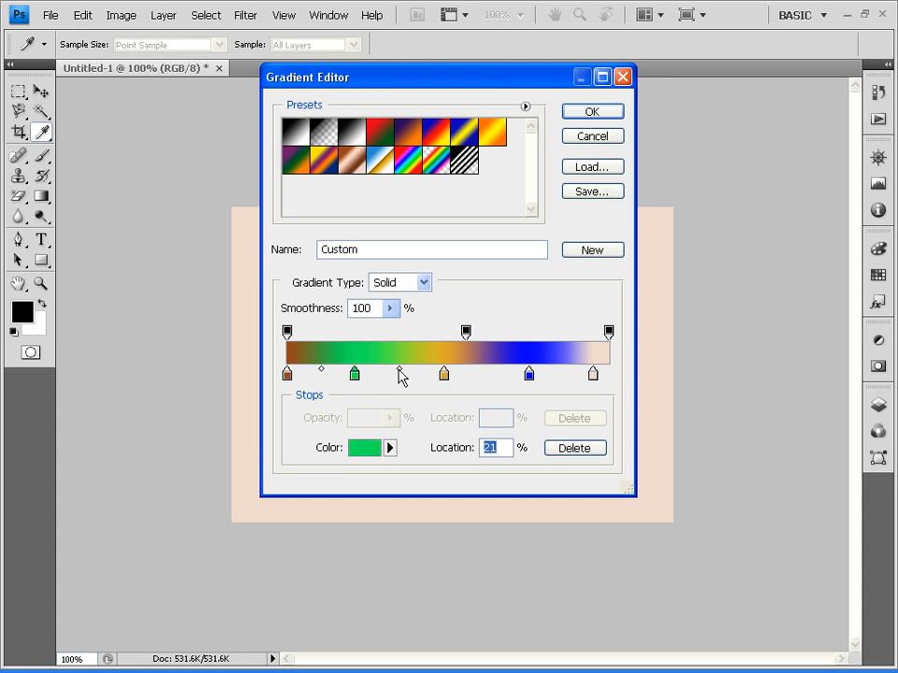
Add a cream #f7f0dd colour stop at the 37% location and draw the custom radial gradient on the canvas.
left_click(400, 371)
left_click_drag(400, 370, 399, 371)
double_click(405, 373)
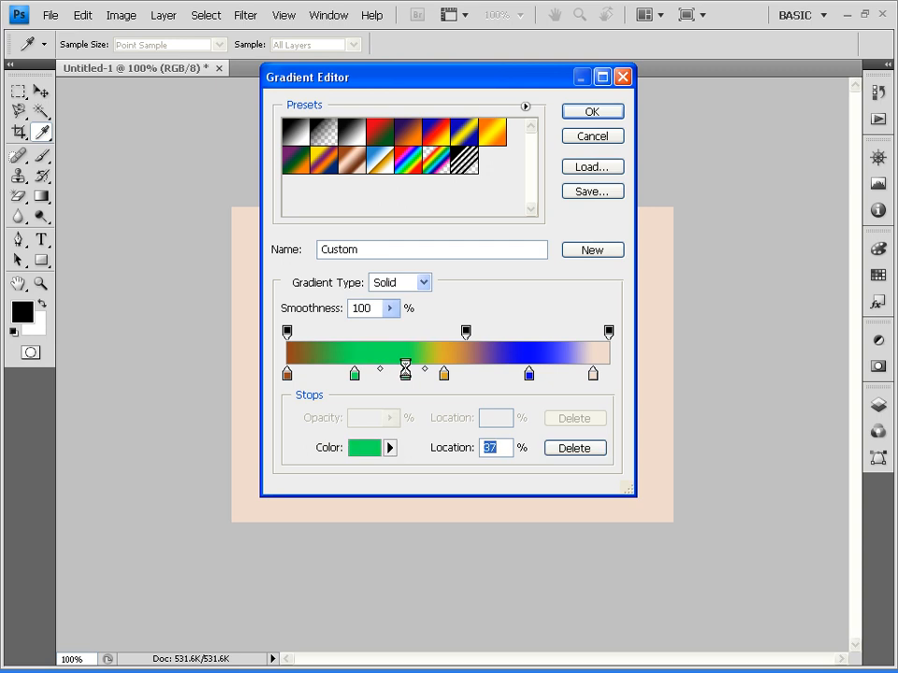
left_click_drag(572, 315, 578, 336)
mouse_move(537, 284)
left_mouse_down()
mouse_move(493, 183)
mouse_move(356, 145)
left_mouse_up()
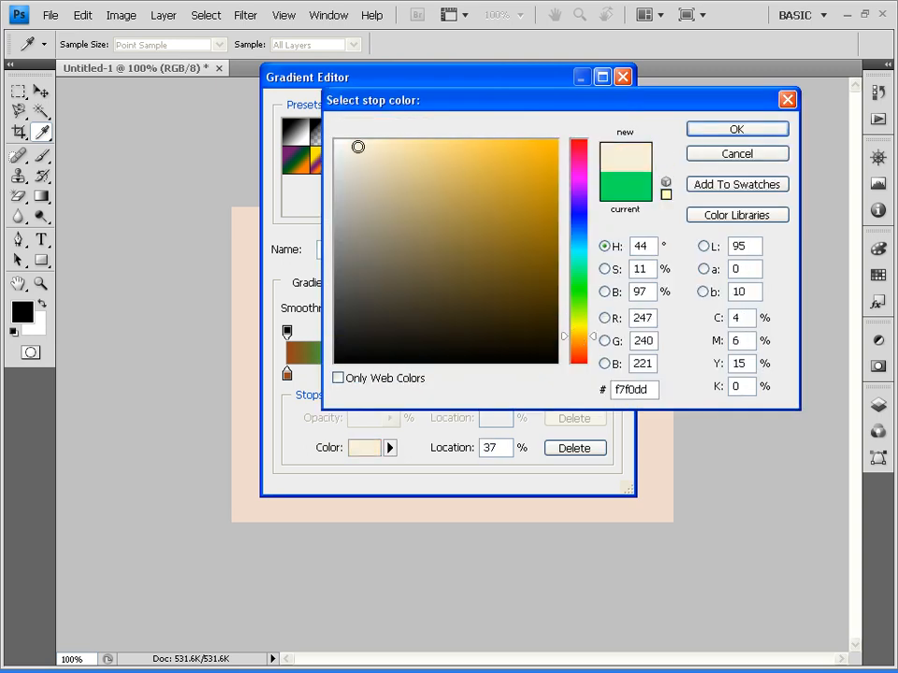
left_click(736, 129)
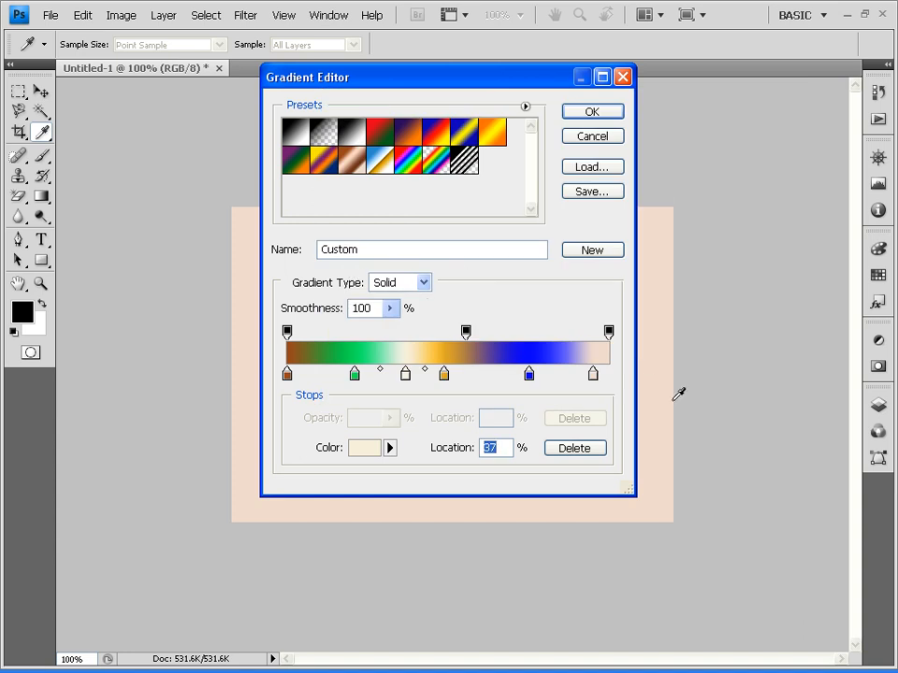
left_click(619, 114)
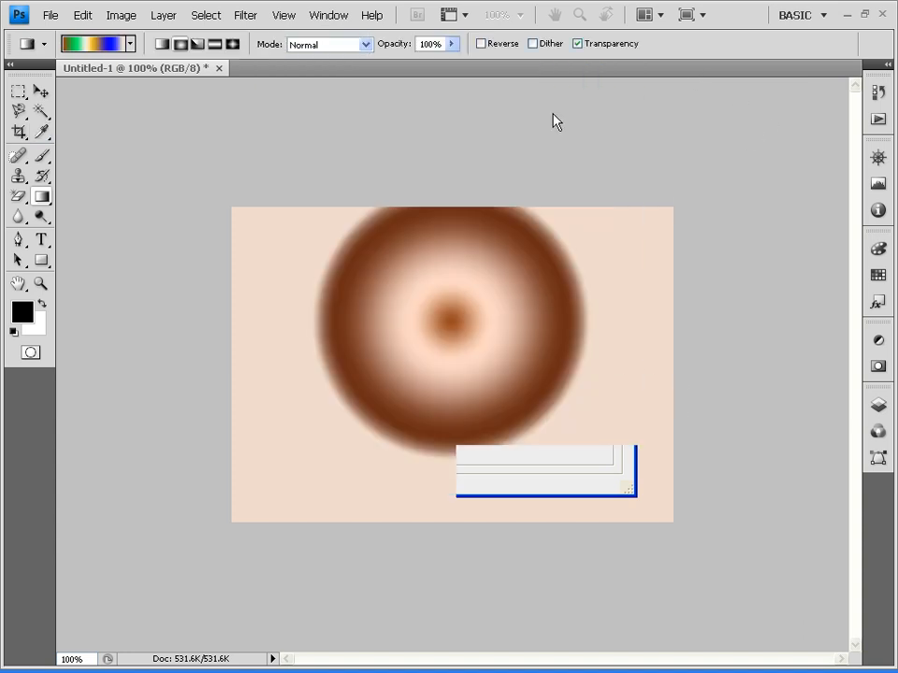
left_click_drag(476, 300, 481, 336)
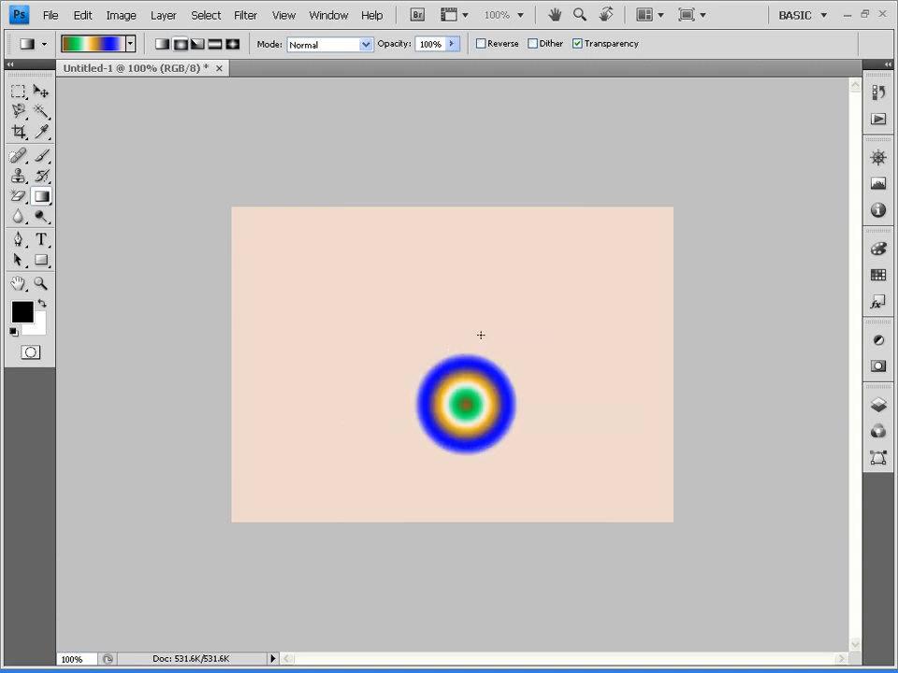
Choose the Yellow, Violet, Orange, Blue preset and draw radial gradients of different sizes on the canvas.
left_click(130, 44)
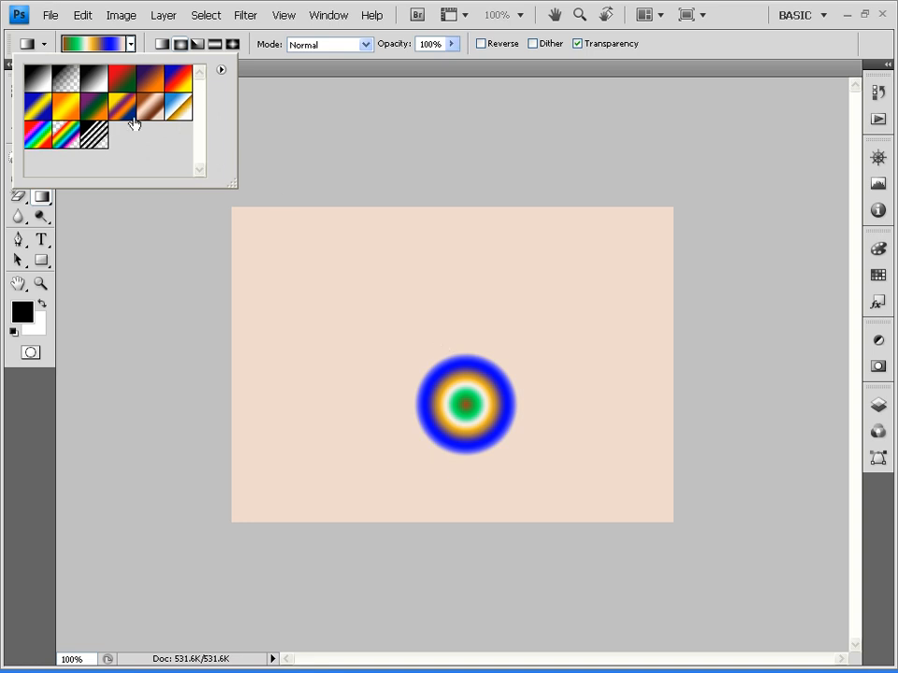
left_click(127, 112)
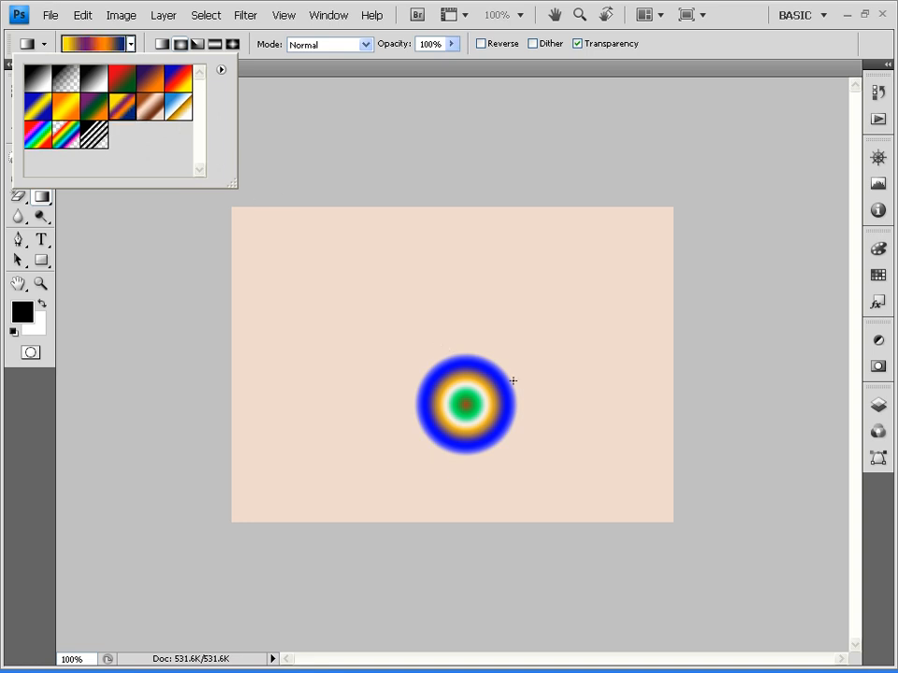
left_click(409, 317)
left_click_drag(409, 317, 438, 328)
left_click(125, 44)
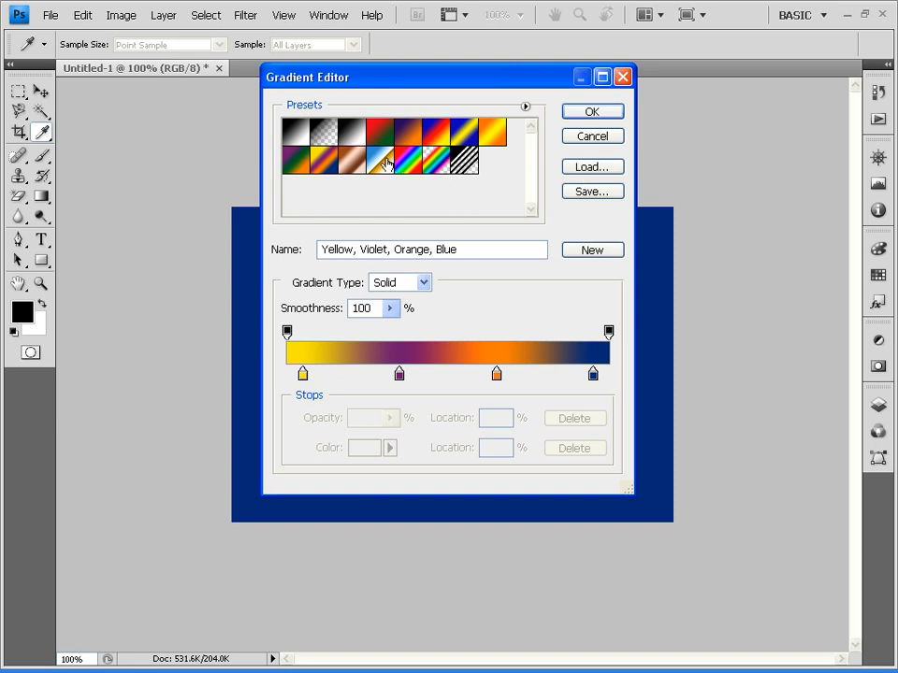
left_click(593, 114)
mouse_move(557, 351)
left_mouse_down()
mouse_move(439, 315)
mouse_move(353, 207)
left_mouse_up()
Choose the orange-yellow-orange preset and draw several radial gradients, ending with one near the canvas's upper-right corner.
left_click(131, 44)
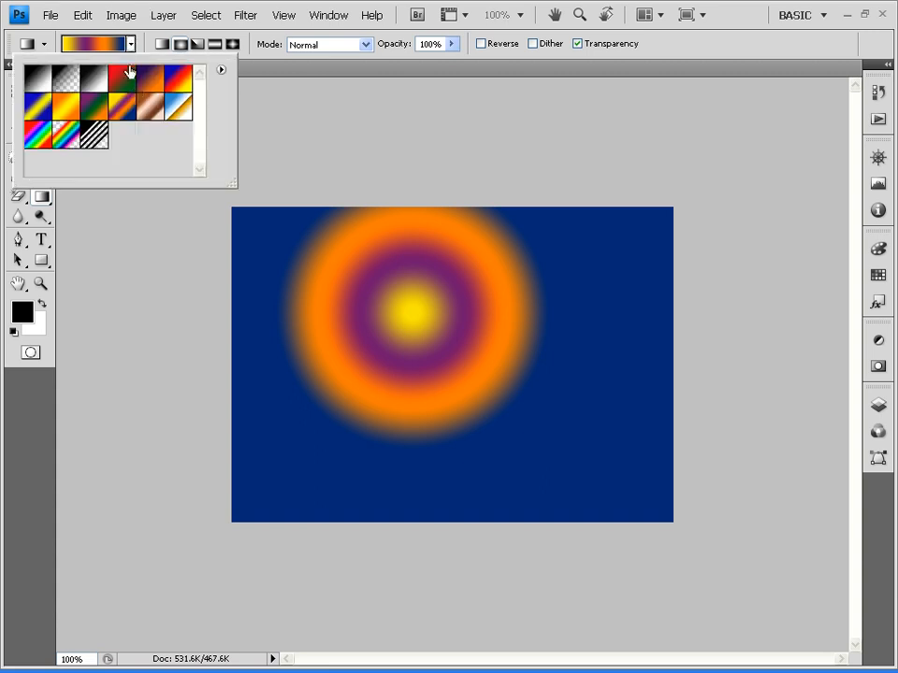
left_click(61, 109)
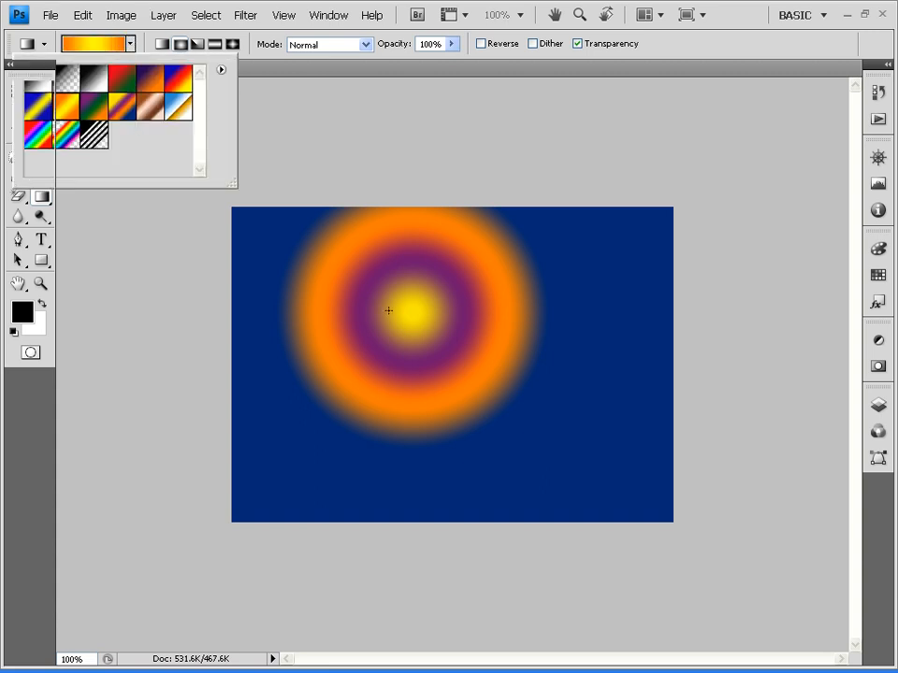
left_click_drag(389, 310, 468, 371)
left_click_drag(559, 446, 481, 391)
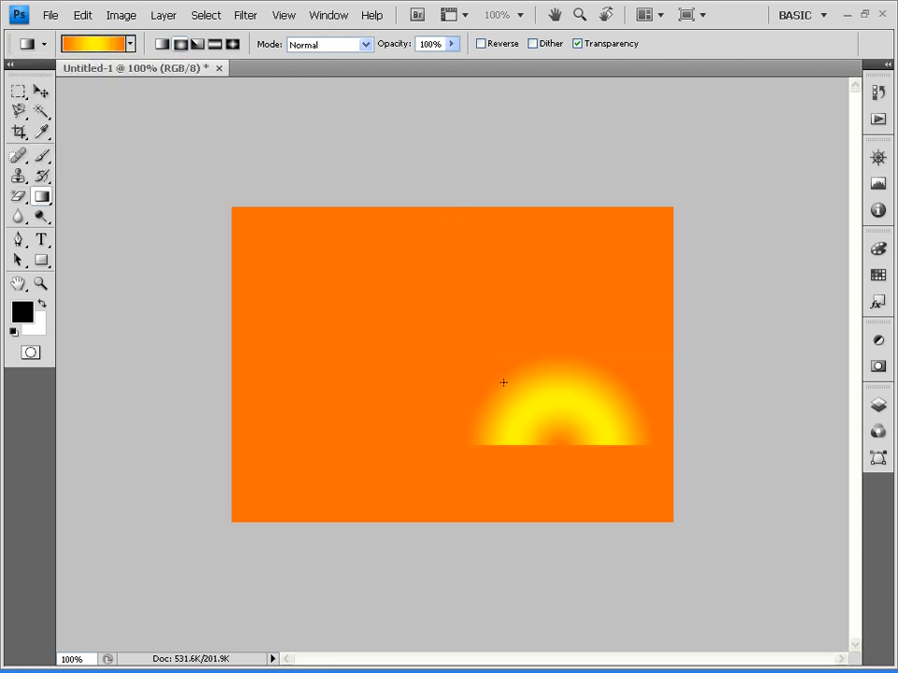
left_click_drag(627, 271, 674, 197)
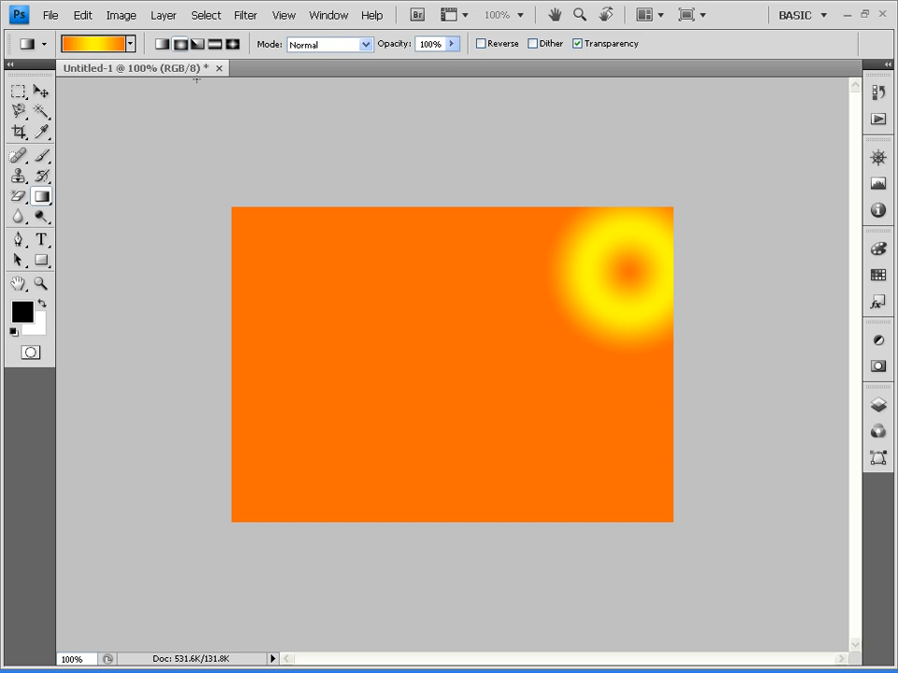
Choose the first black-to-white preset and draw radial gradients at various spots, ending with a small one near the canvas's upper-right corner.
left_click(130, 44)
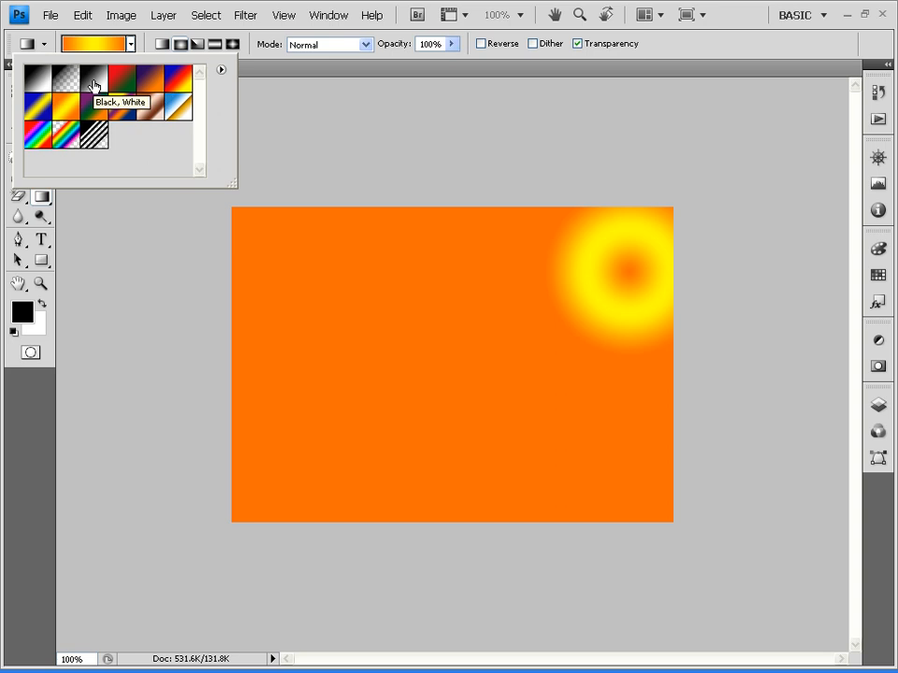
left_click(38, 82)
left_click_drag(284, 264, 321, 299)
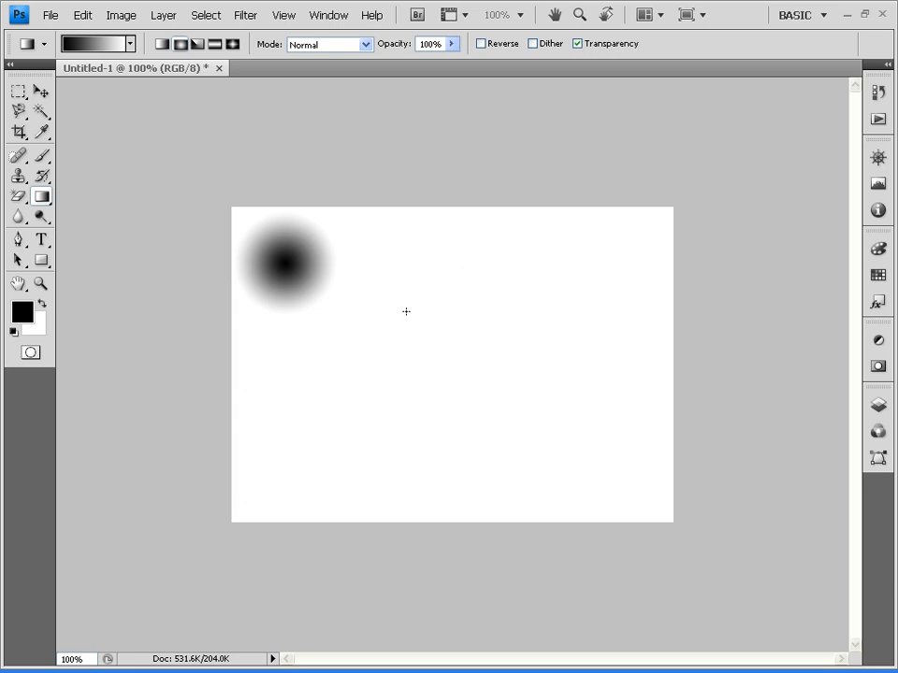
left_click_drag(547, 361, 656, 224)
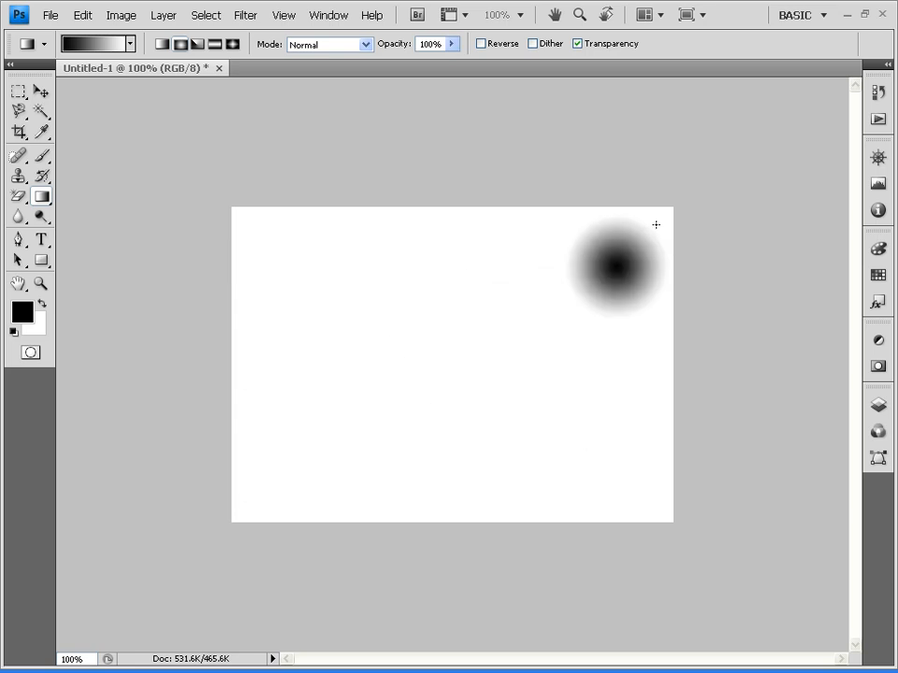
left_click_drag(539, 340, 459, 295)
left_click_drag(333, 285, 237, 210)
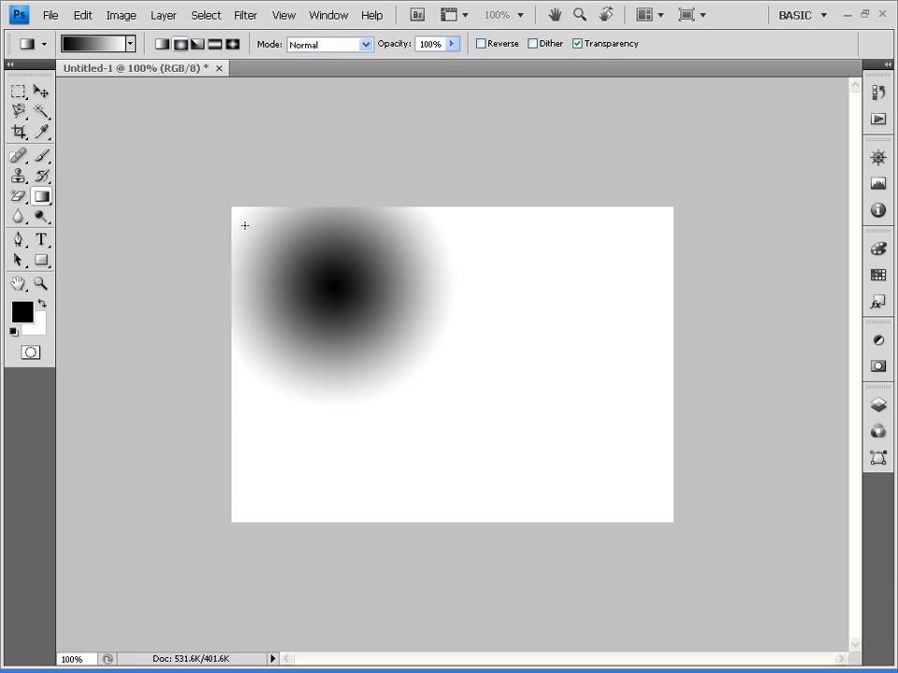
left_click_drag(521, 286, 630, 242)
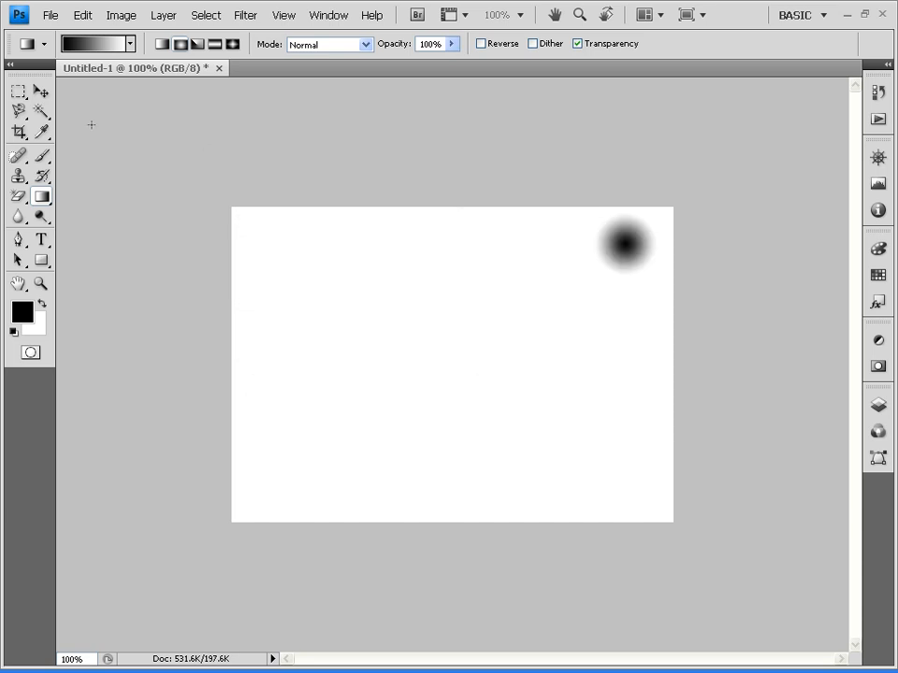
Choose the Black, White preset and draw several radial gradients, ending with a small one right of the canvas's centre.
left_click(130, 43)
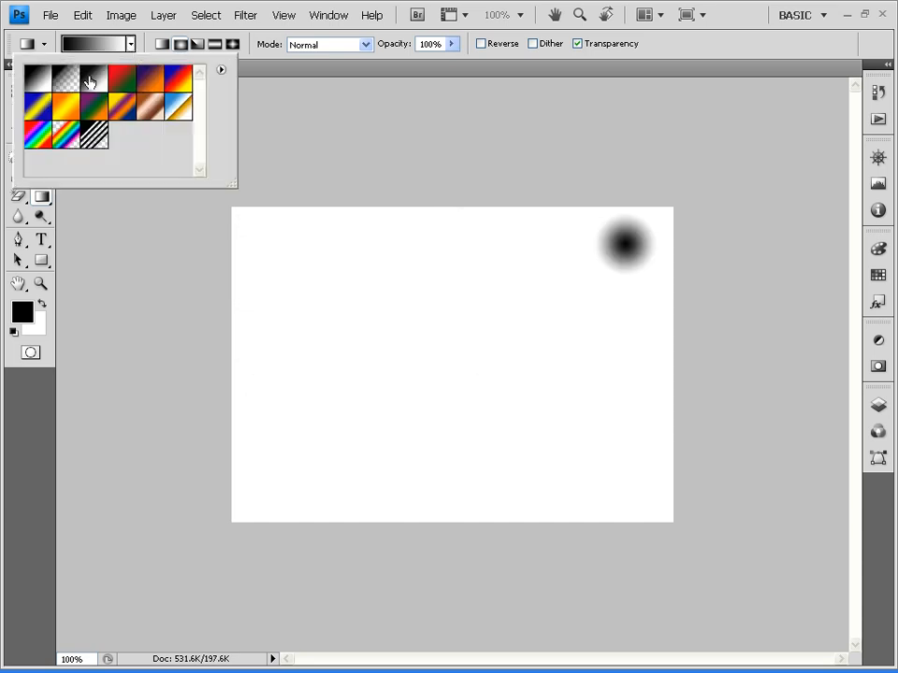
left_click(95, 81)
left_click(306, 277)
left_click_drag(307, 277, 253, 212)
left_click_drag(461, 340, 547, 281)
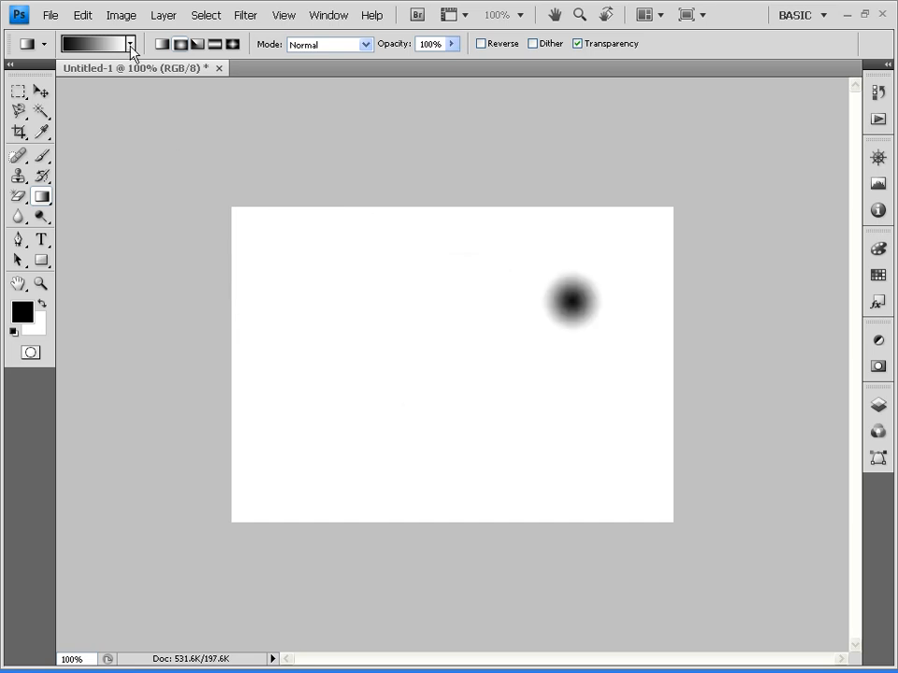
Return to the Yellow, Violet, Orange, Blue preset and draw radial gradients near the canvas's upper-left corner and at its centre.
left_click(131, 47)
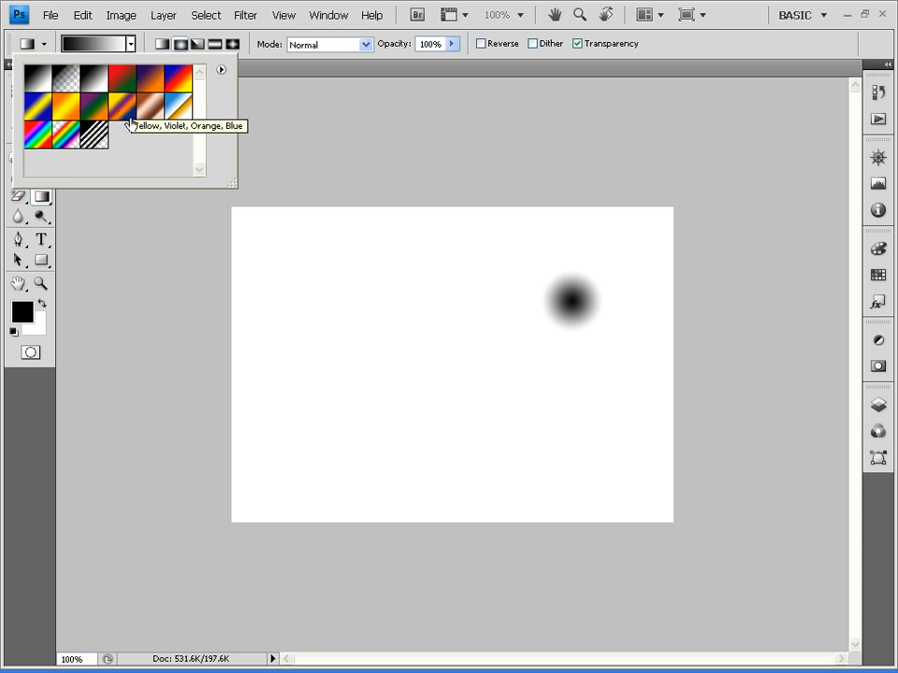
left_click(122, 111)
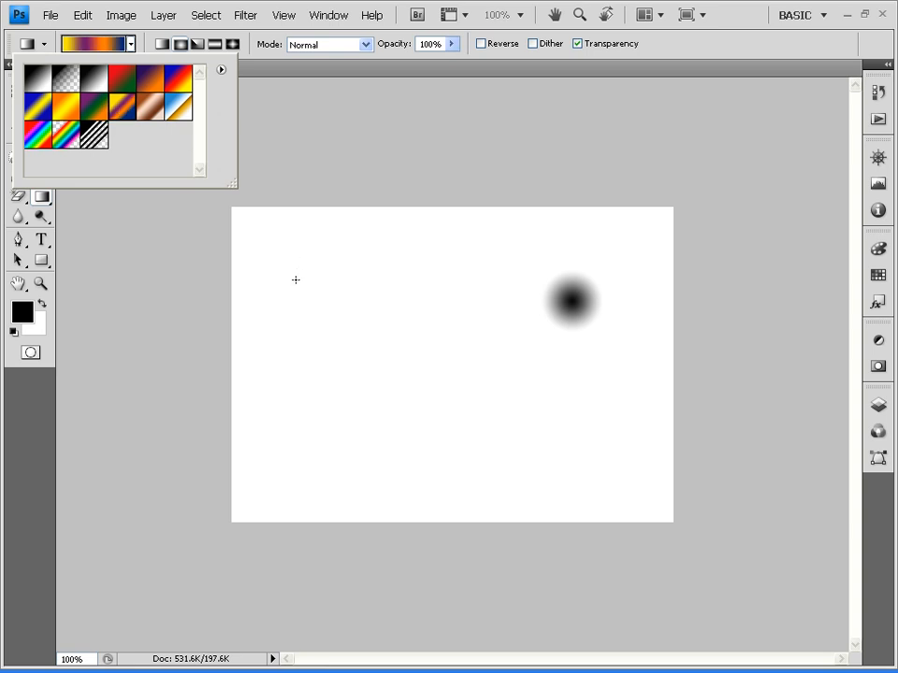
left_click_drag(297, 280, 366, 253)
left_click_drag(448, 342, 519, 291)
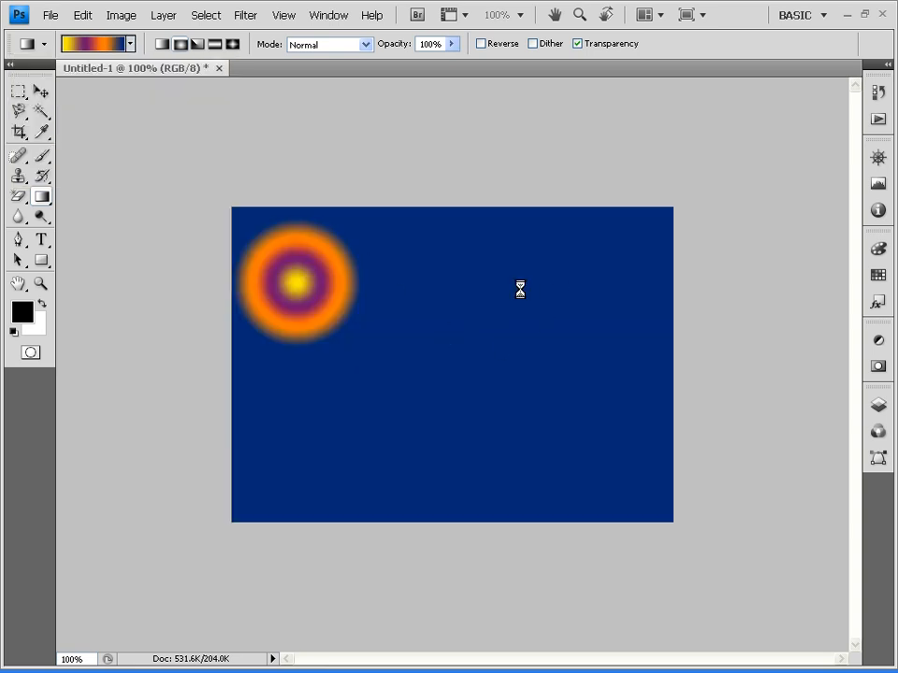
Choose the transparent rainbow preset and draw four small radial gradients along the canvas's upper edge.
left_click(129, 44)
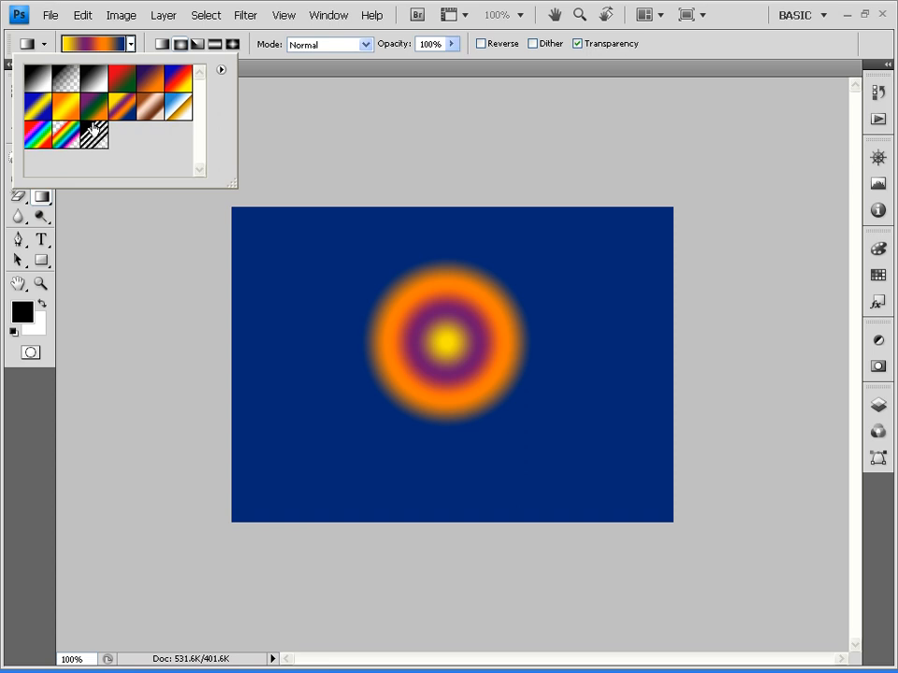
left_click(66, 132)
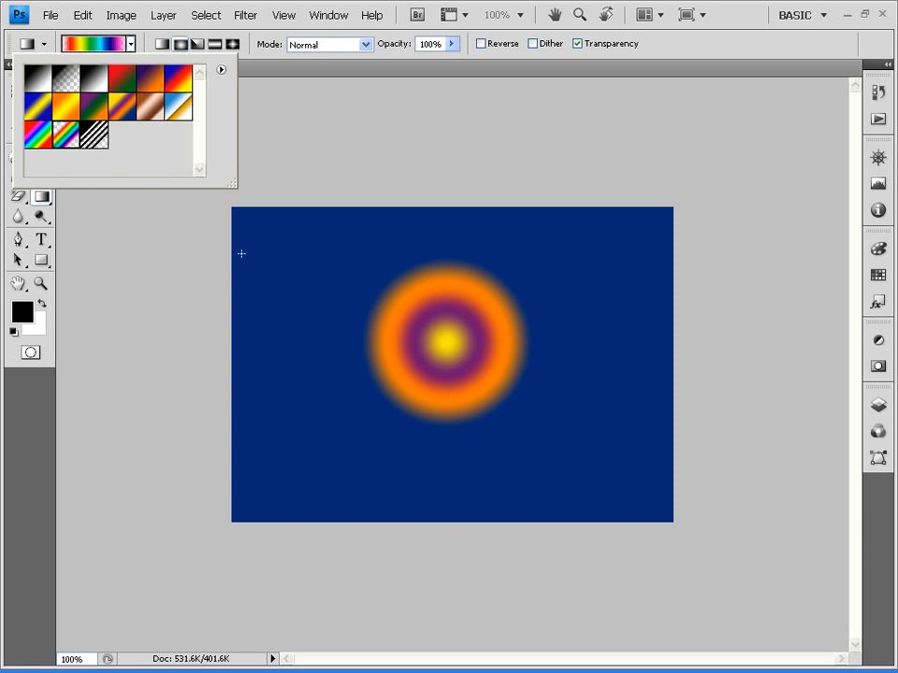
left_click_drag(268, 236, 284, 264)
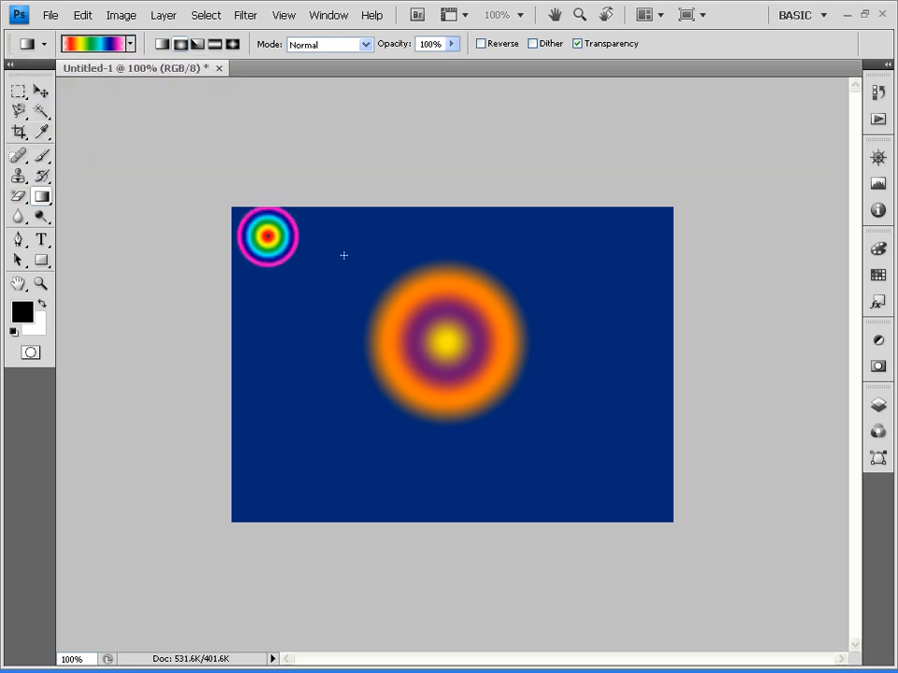
left_click_drag(383, 221, 386, 241)
left_click_drag(485, 219, 478, 247)
left_click_drag(563, 244, 582, 241)
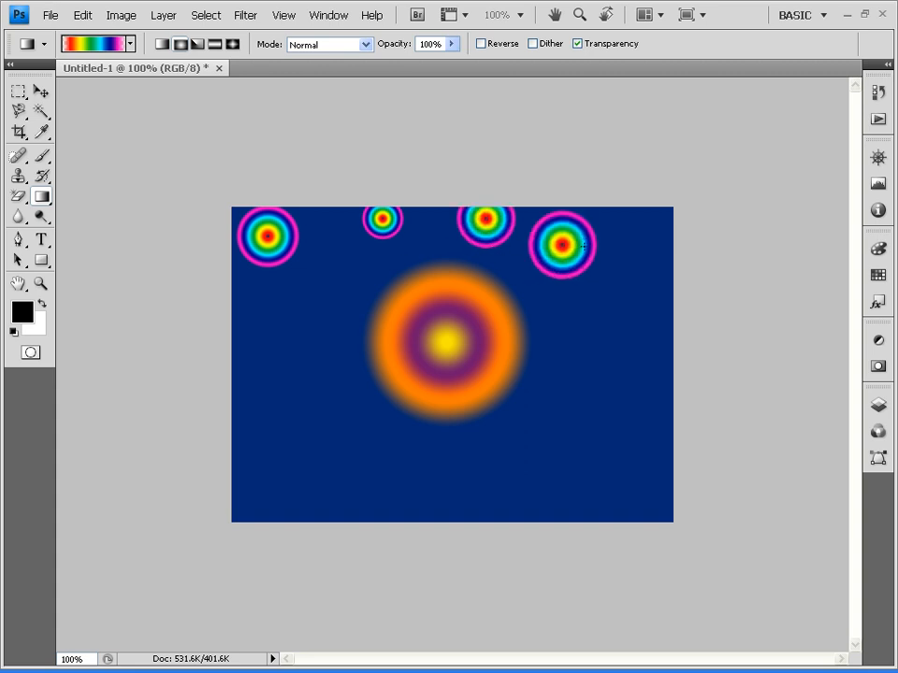
Draw more small rainbow radial gradients clustered down the right part of the canvas.
left_click_drag(646, 260, 682, 242)
mouse_move(639, 309)
left_mouse_down()
mouse_move(660, 335)
mouse_move(632, 380)
mouse_move(603, 397)
left_mouse_up()
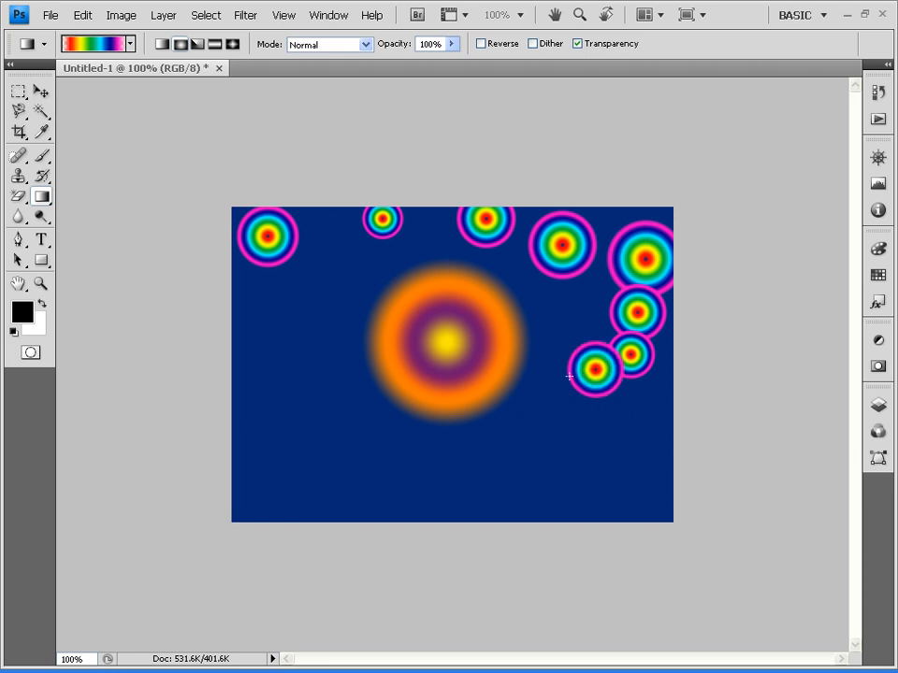
mouse_move(570, 340)
left_mouse_down()
mouse_move(599, 301)
mouse_move(597, 280)
left_mouse_up()
left_click_drag(625, 408, 640, 404)
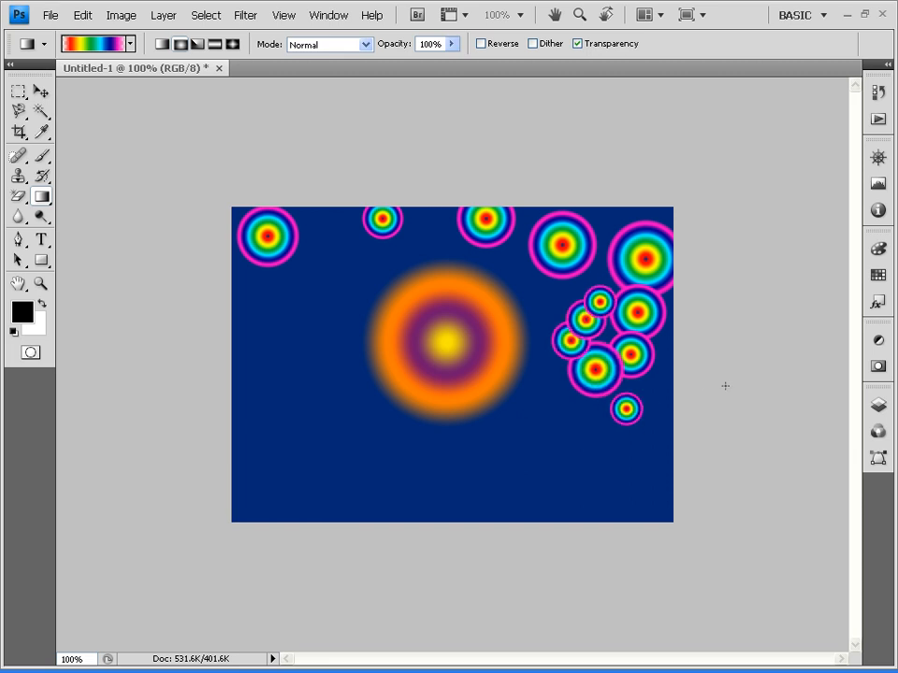
Undo all the rainbow radial gradients and the large radial gradient at the canvas's centre.
key("ctrl+alt+z")
key("ctrl+alt+z")
key("ctrl+alt+z")
key("ctrl+alt+z")
key("ctrl+alt+z")
key("ctrl+alt+z")
key("ctrl+alt+z")
key("ctrl+alt+z")
key("ctrl+alt+z")
key("ctrl+alt+z")
key("ctrl+alt+z")
key("ctrl+alt+z")
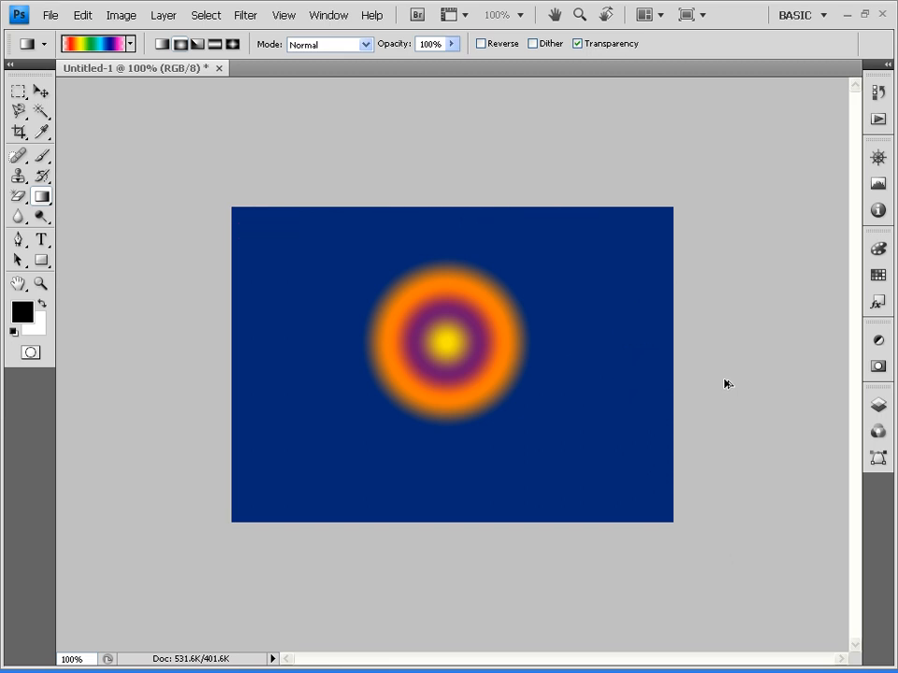
key("ctrl+alt+z")
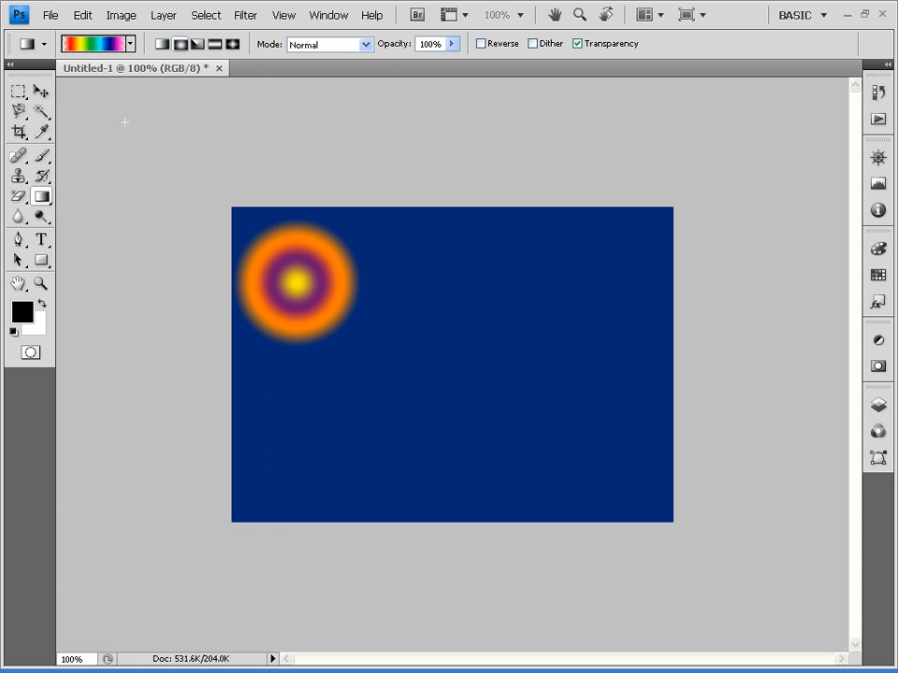
Switch to the Linear Gradient type and draw a diagonal rainbow band across the canvas's upper-right corner.
left_click(162, 45)
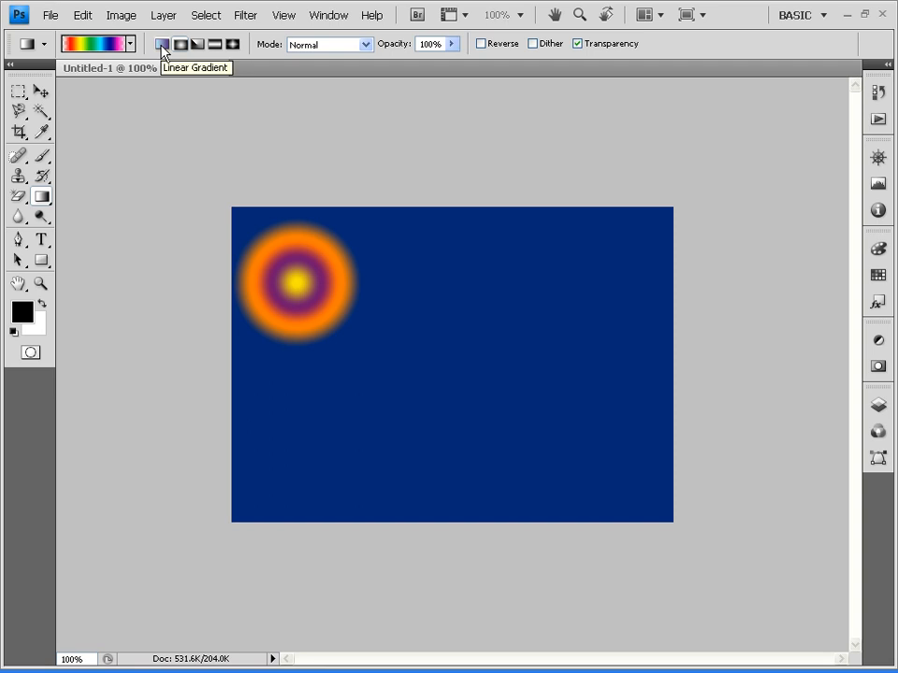
left_click(180, 46)
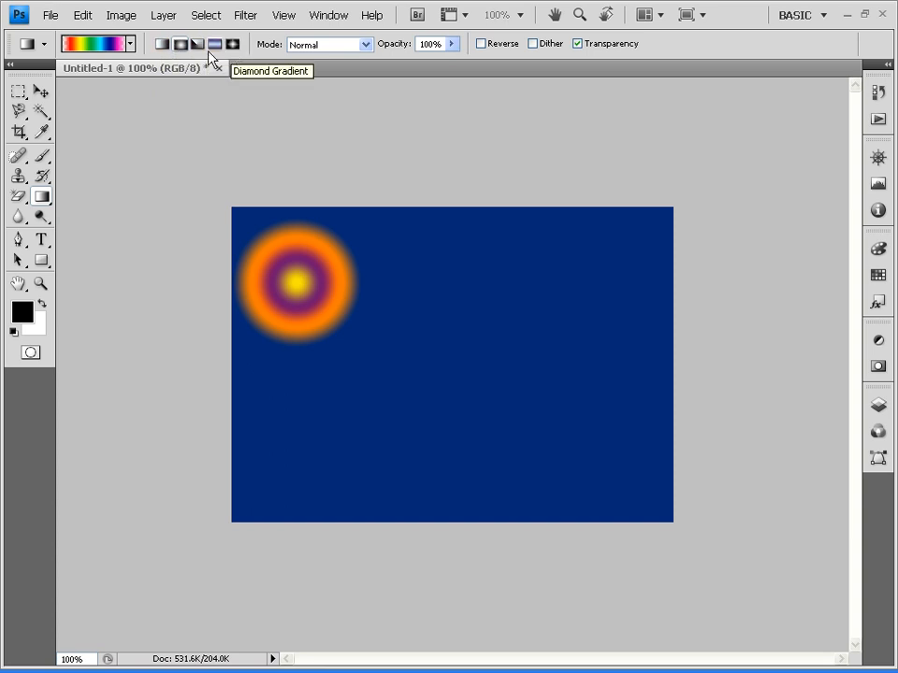
left_click(167, 44)
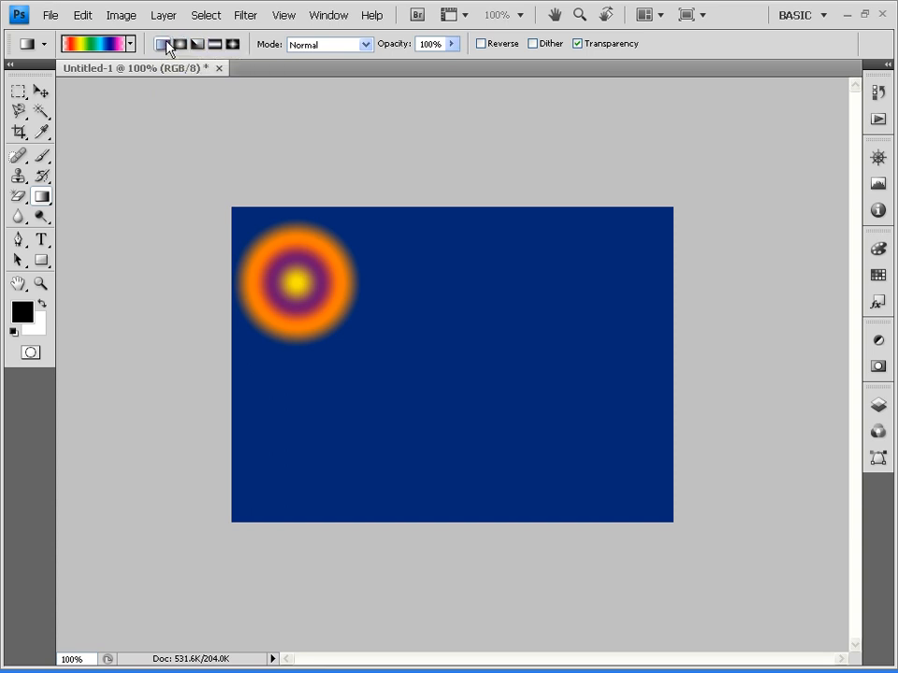
left_click_drag(500, 317, 621, 219)
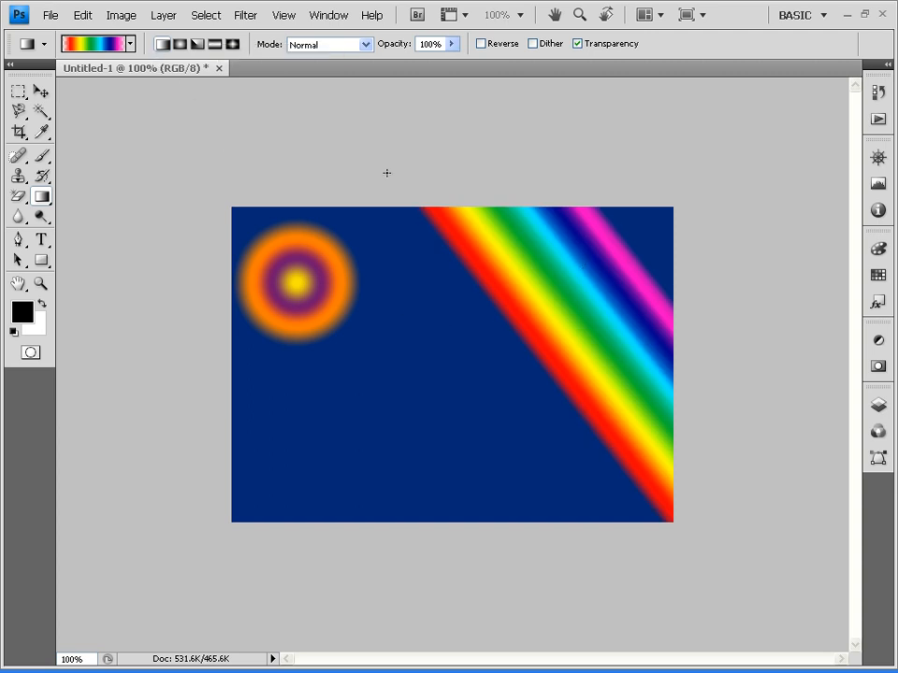
Choose the Yellow, Violet, Orange, Blue preset and draw linear gradients, ending with bands across the lower part of the canvas.
left_click(130, 44)
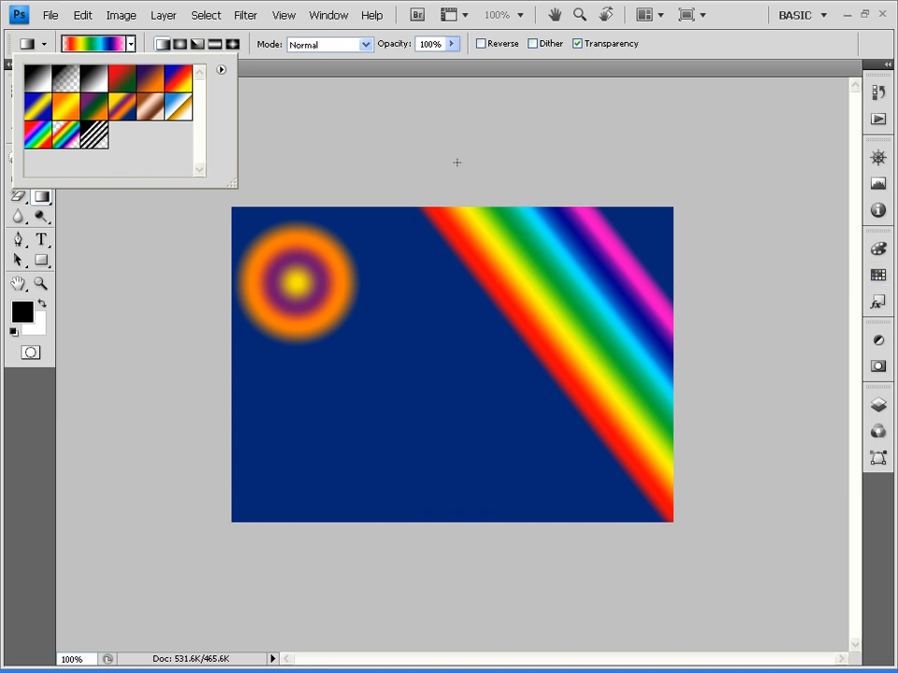
left_click(94, 113)
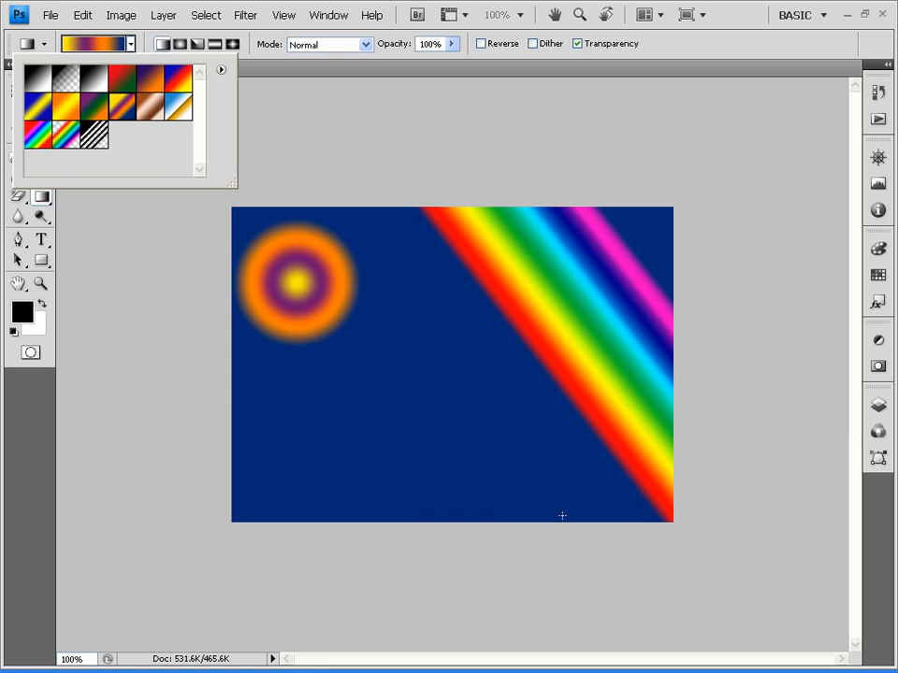
double_click(120, 114)
left_click_drag(431, 380, 510, 339)
mouse_move(600, 293)
left_mouse_down()
mouse_move(480, 337)
mouse_move(605, 308)
left_mouse_up()
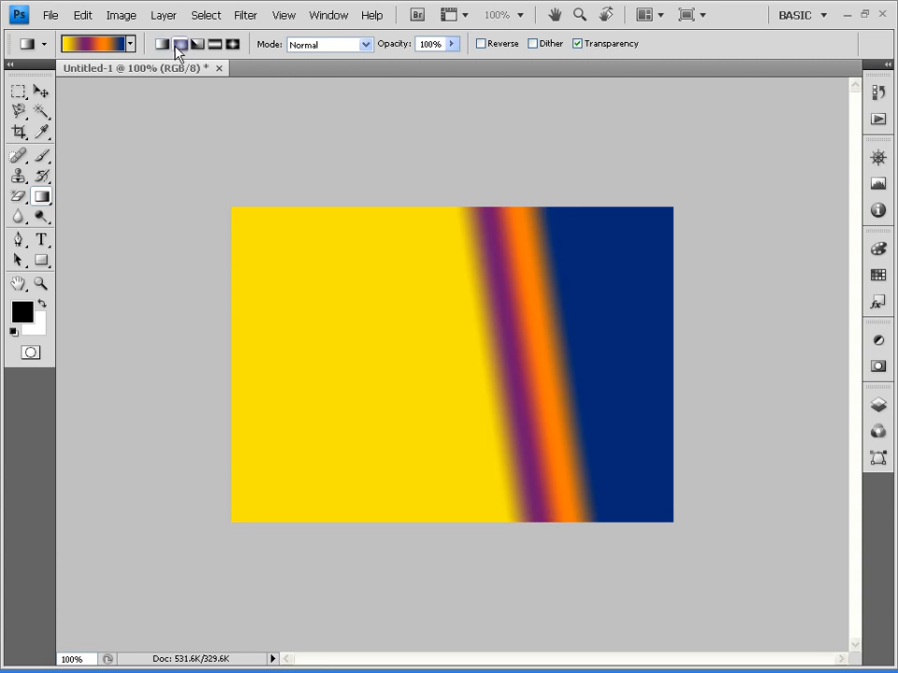
left_click_drag(365, 207, 376, 281)
left_click_drag(466, 380, 466, 380)
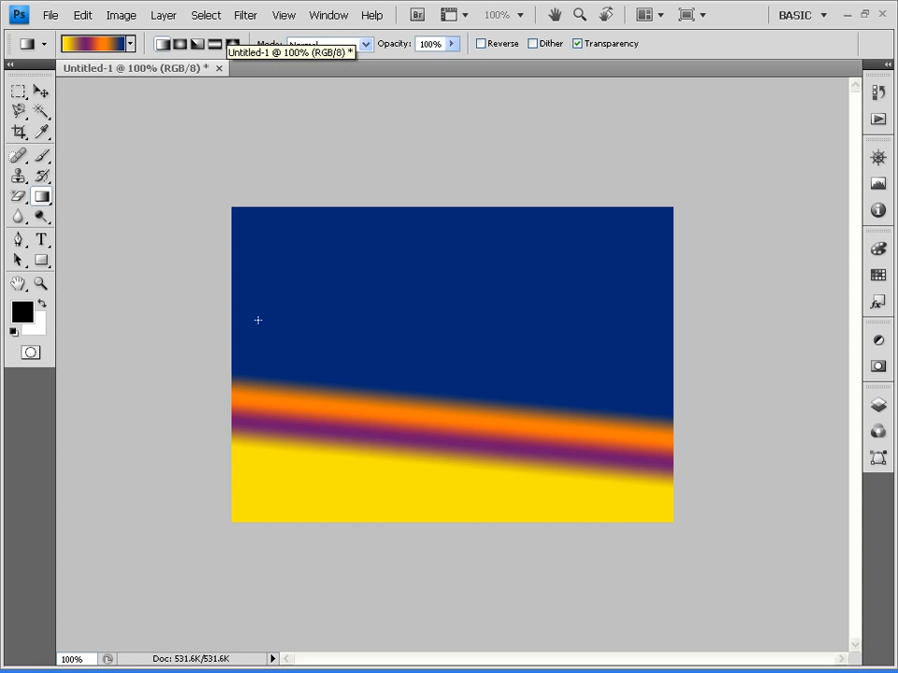
Draw linear gradients in several directions, ending with nearly horizontal bands along the canvas's upper edge.
left_click_drag(231, 315, 370, 314)
left_click_drag(487, 208, 473, 320)
left_click_drag(475, 373, 640, 362)
left_click_drag(318, 201, 307, 264)
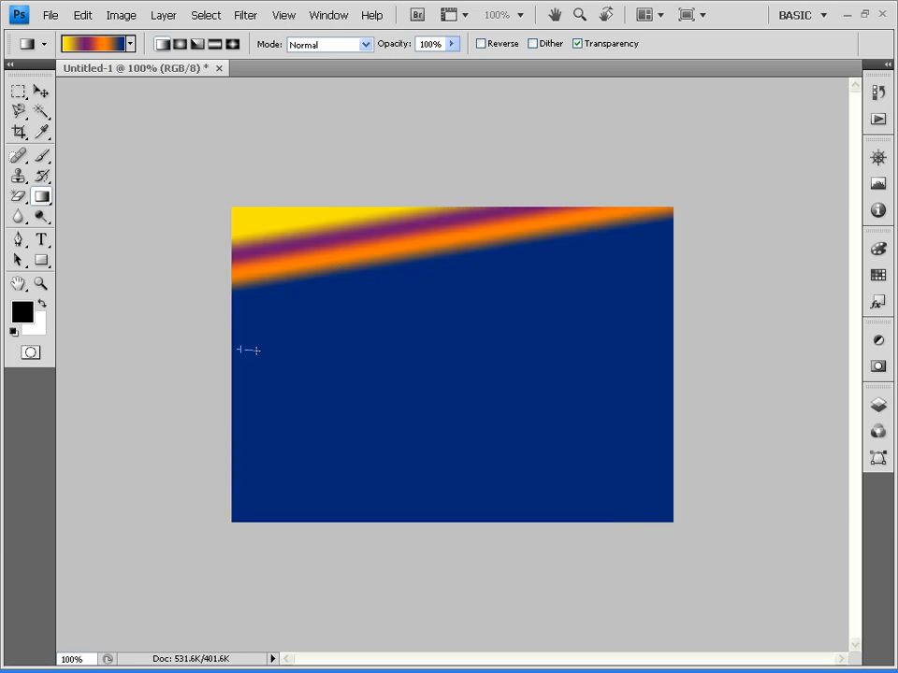
left_click_drag(240, 348, 324, 344)
left_click_drag(486, 214, 481, 284)
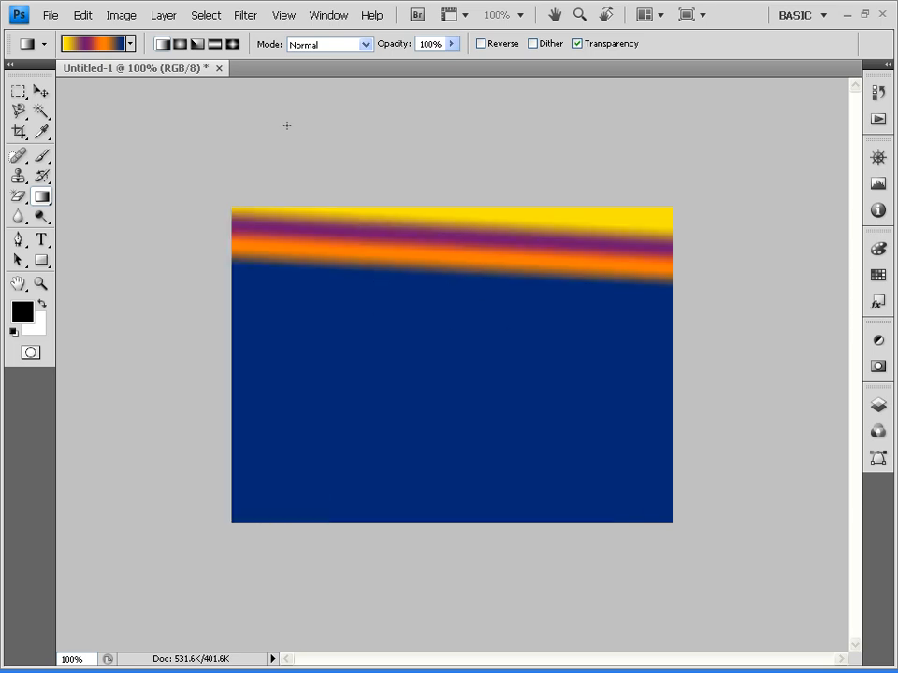
Switch to the Radial Gradient type and draw several radial gradients, ending with a small one just right of the canvas's centre.
left_click(183, 44)
left_click_drag(377, 322, 378, 372)
left_click_drag(497, 334, 517, 376)
left_click_drag(596, 293, 612, 331)
left_click_drag(375, 337, 397, 366)
left_click_drag(498, 331, 519, 357)
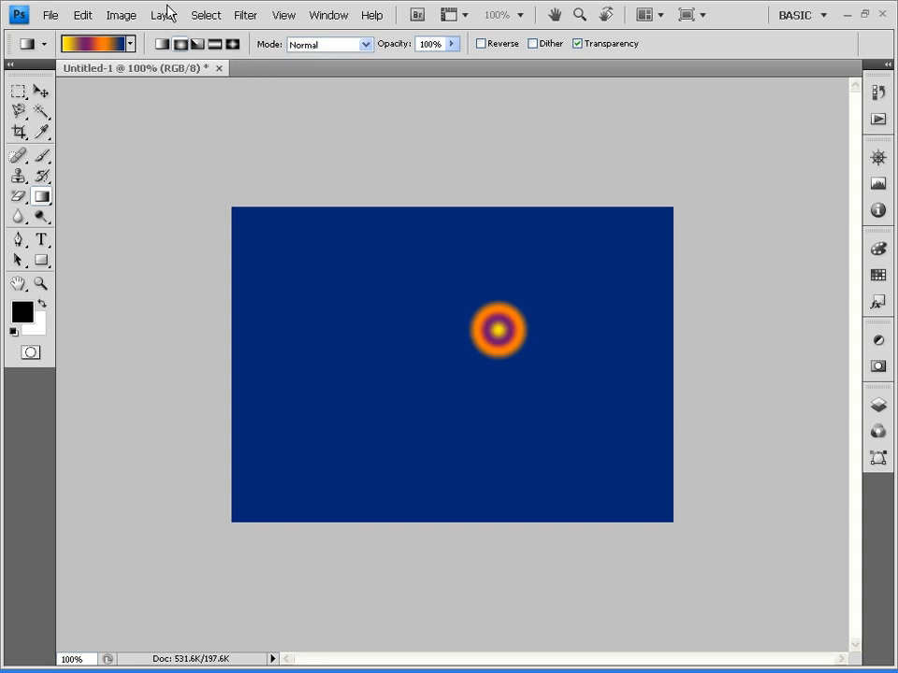
Switch to the Angle Gradient type and draw three angle gradients, ending with one starting near the canvas's centre.
left_click(197, 45)
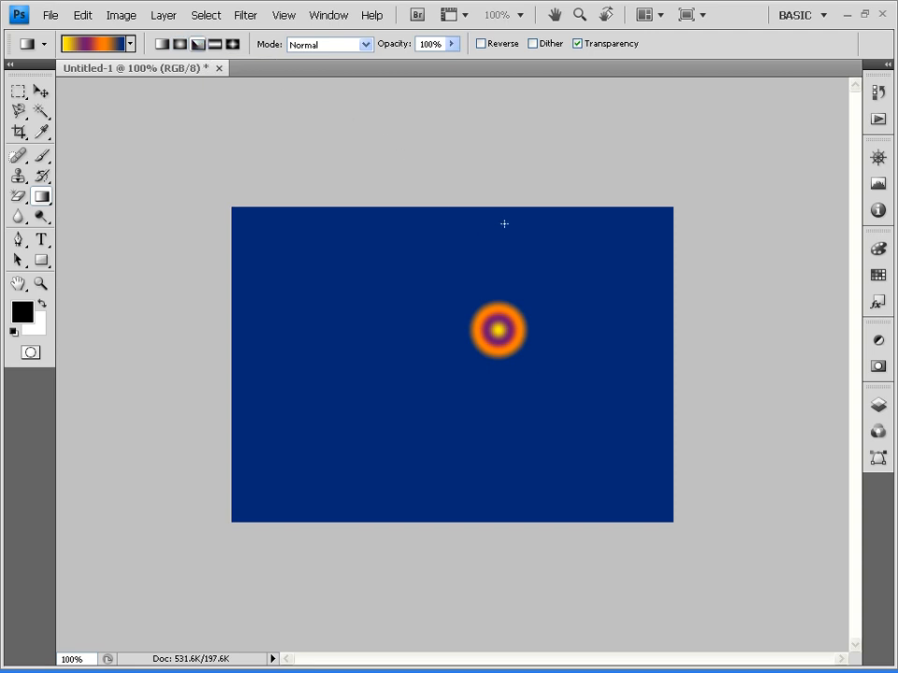
left_click_drag(585, 297, 653, 238)
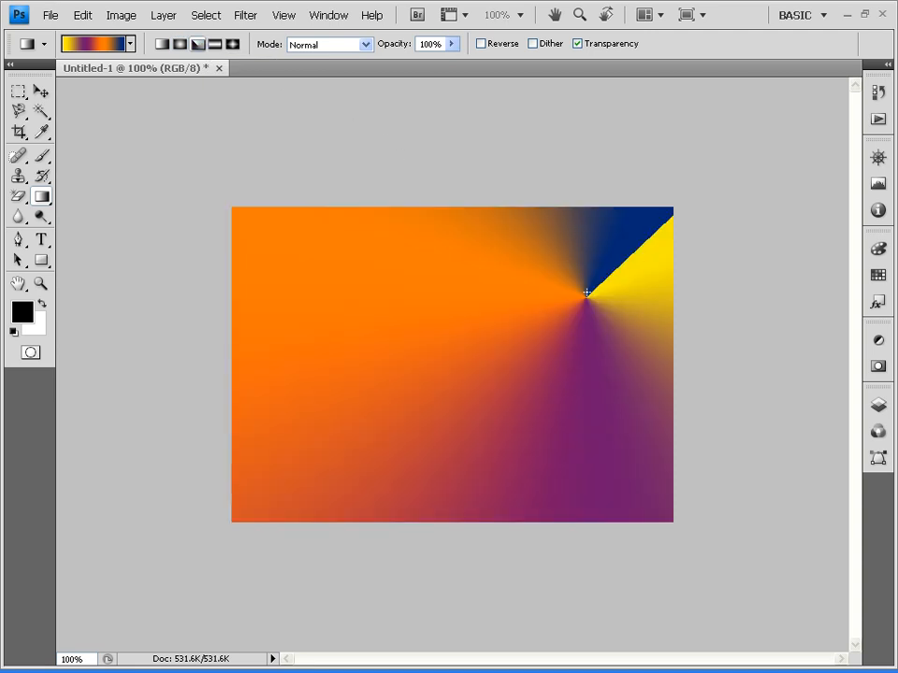
left_click_drag(389, 342, 263, 192)
left_click_drag(481, 331, 520, 226)
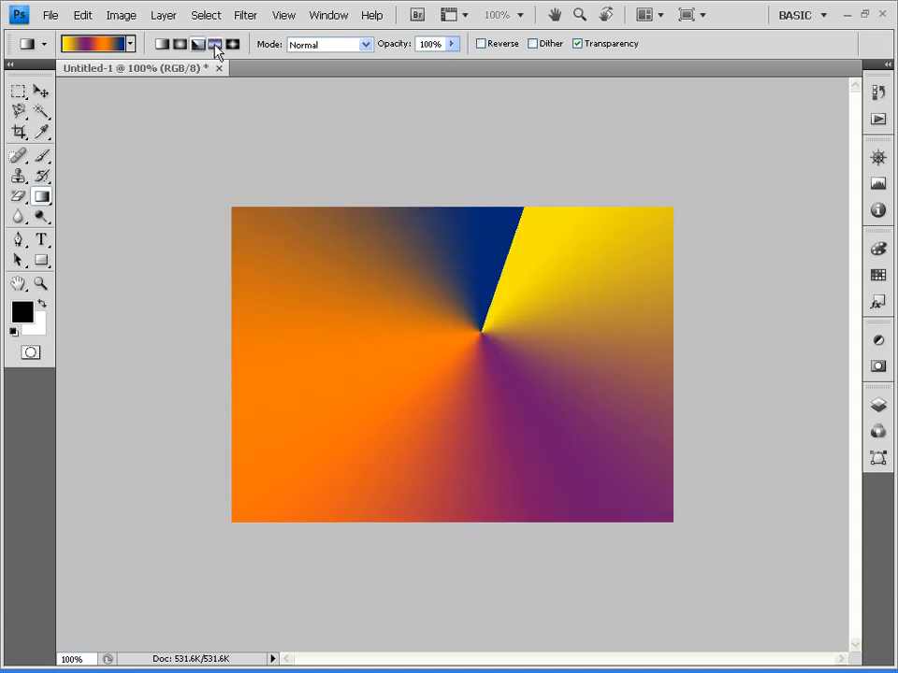
Draw gradients with the Reflected Gradient type, ending with nearly horizontal mirrored bands across the middle of the canvas.
left_click_drag(409, 228, 418, 293)
left_click_drag(446, 391, 474, 241)
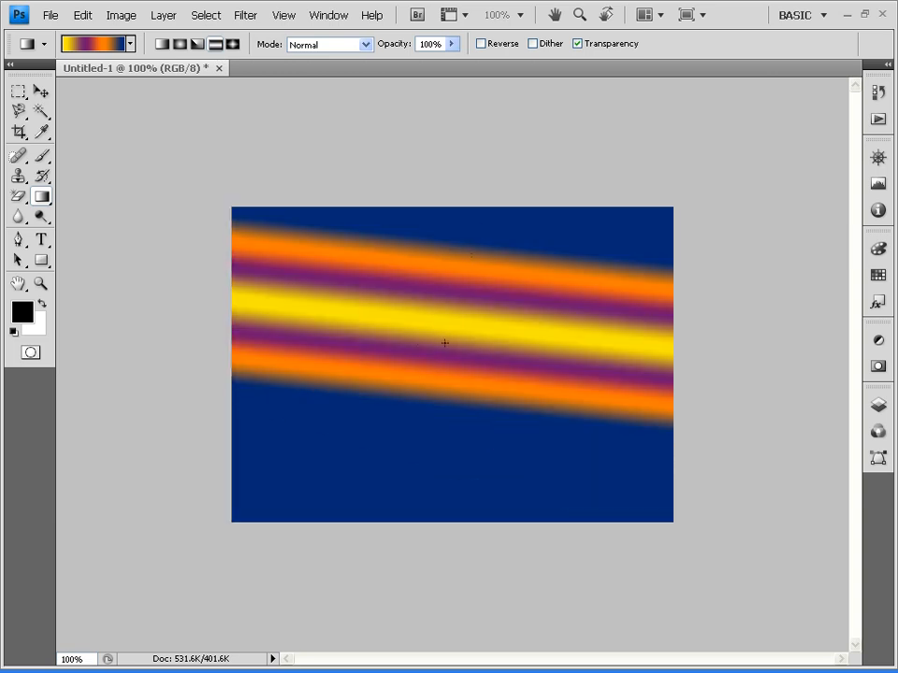
left_click_drag(439, 344, 438, 247)
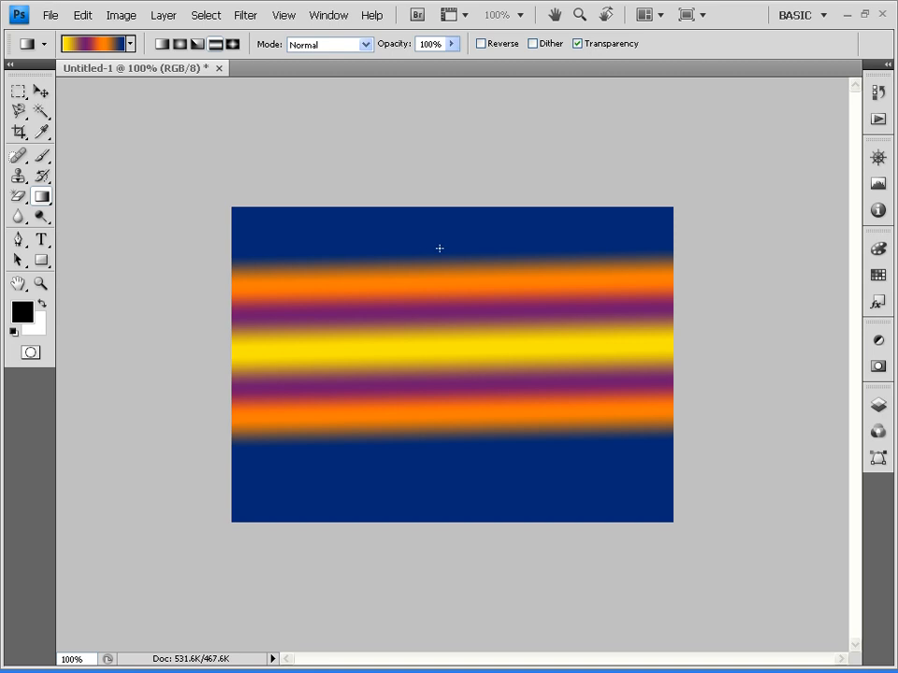
Switch to the Diamond Gradient type and draw diamonds at various spots, ending with a small one left of the canvas's centre.
left_click(233, 44)
left_click_drag(389, 285, 389, 285)
left_click_drag(459, 408, 477, 367)
left_click_drag(537, 345, 561, 301)
left_click_drag(436, 341, 412, 290)
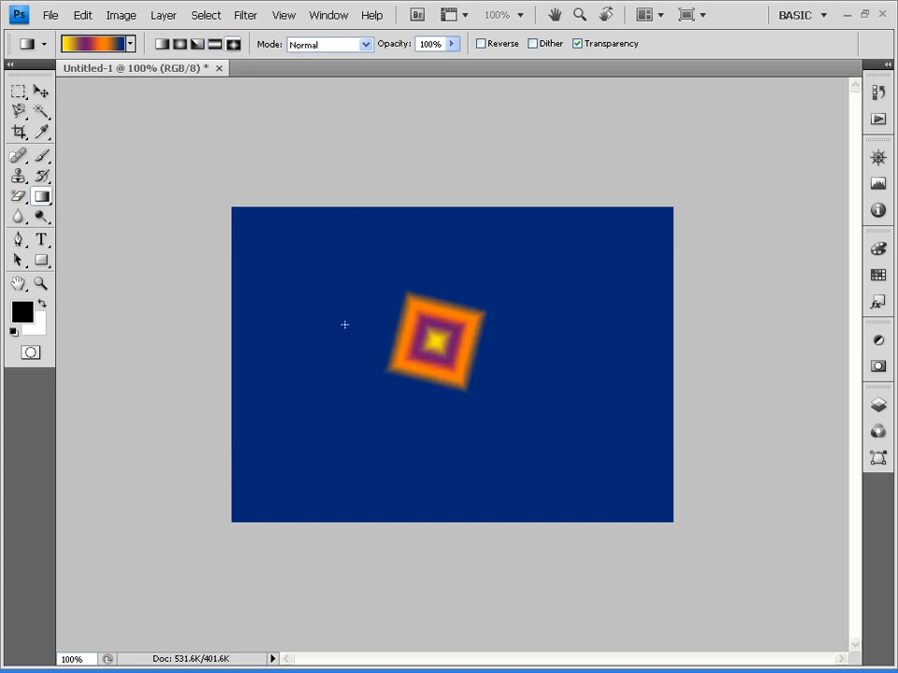
left_click_drag(343, 322, 354, 305)
left_click_drag(559, 362, 575, 320)
left_click_drag(500, 298, 513, 278)
left_click_drag(412, 308, 425, 290)
left_click_drag(360, 320, 372, 302)
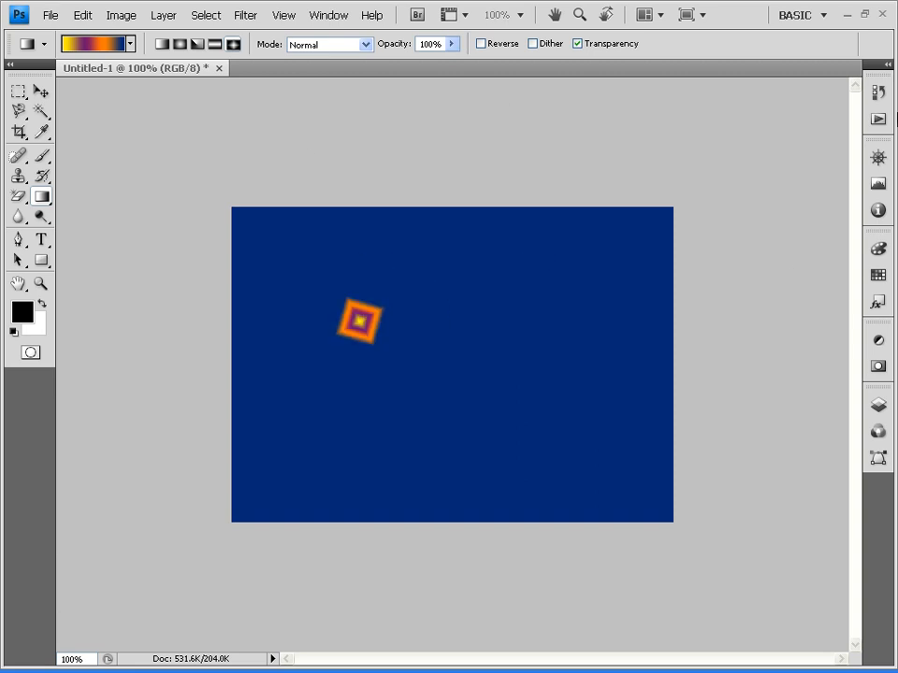
Set the gradient blend mode to Dissolve and draw two diamond gradients near the canvas's centre.
left_click(365, 46)
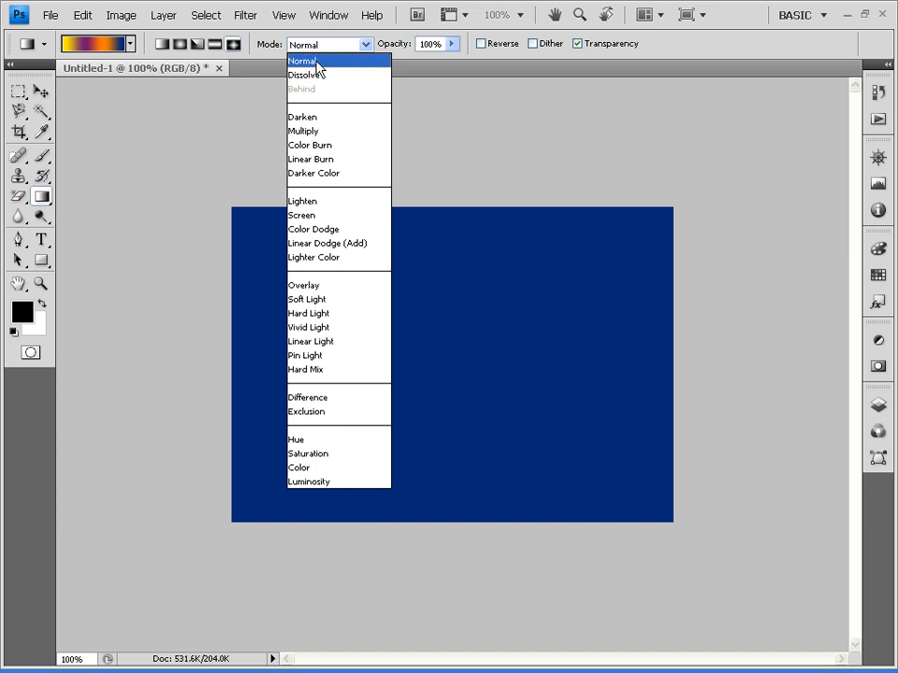
left_click(329, 77)
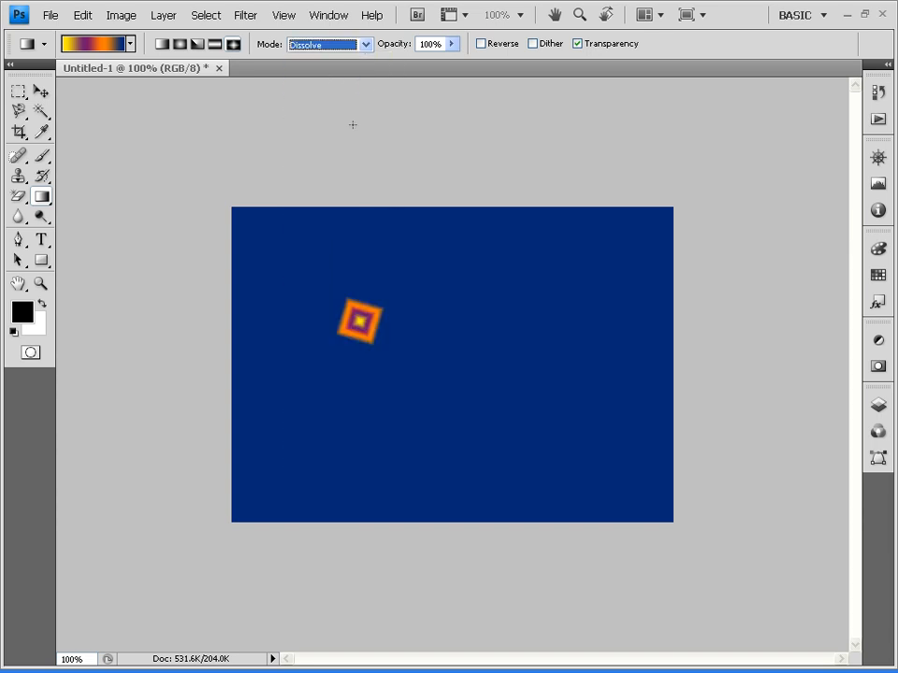
left_click_drag(476, 400, 491, 348)
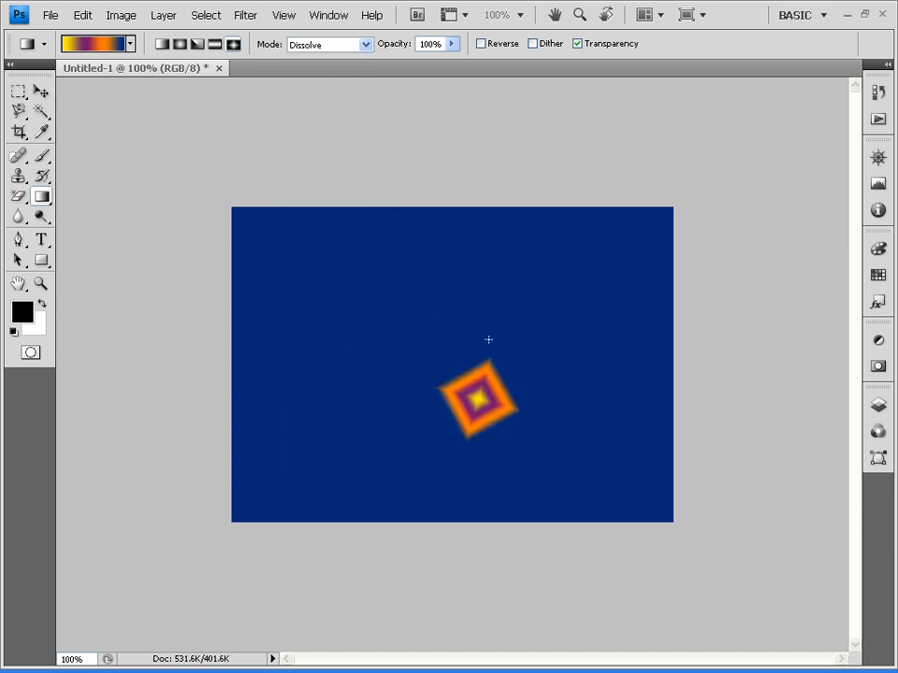
left_click_drag(424, 321, 459, 247)
Set the blend mode to Darken and draw a diamond gradient below and right of the existing diamond.
left_click(364, 45)
left_click(329, 116)
left_click_drag(501, 379, 535, 308)
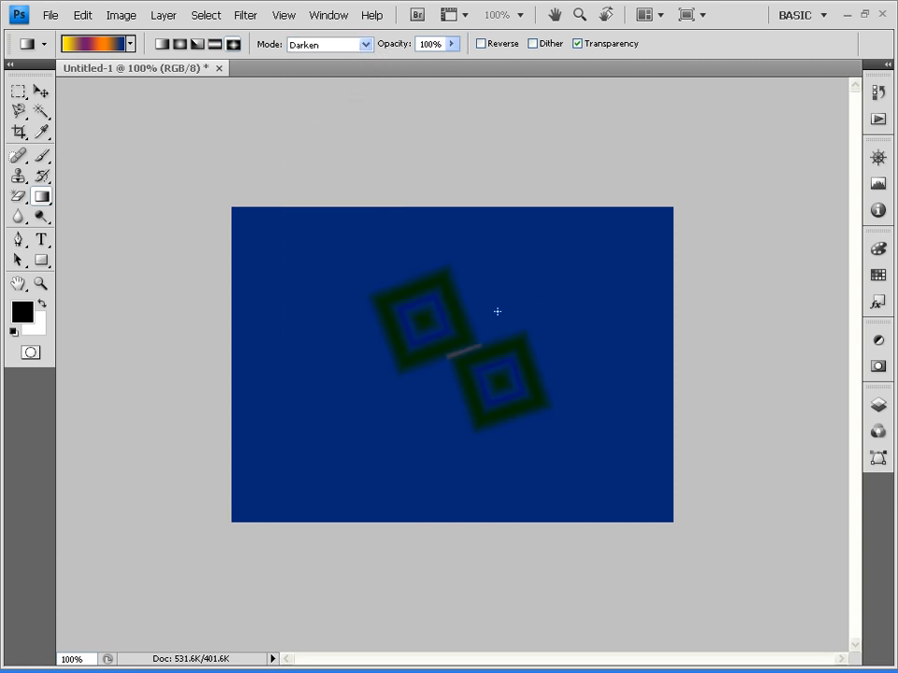
Set the blend mode to Multiply and draw a smaller diamond gradient above the two existing diamonds.
left_click(366, 45)
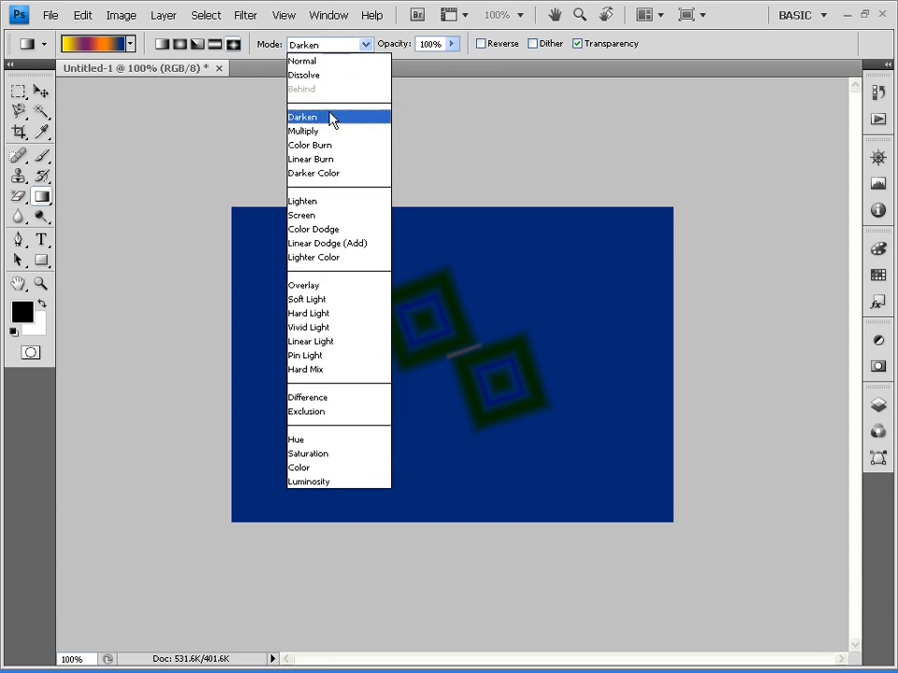
left_click(331, 134)
left_click_drag(502, 271, 549, 244)
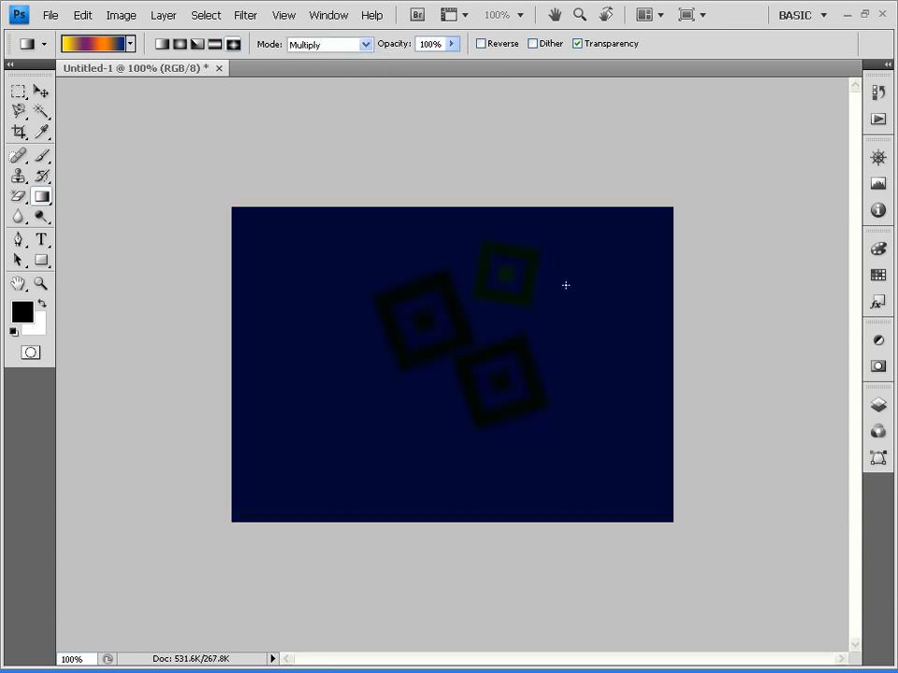
Return the blend mode to Normal and draw a diamond gradient at the canvas's centre.
left_click(366, 45)
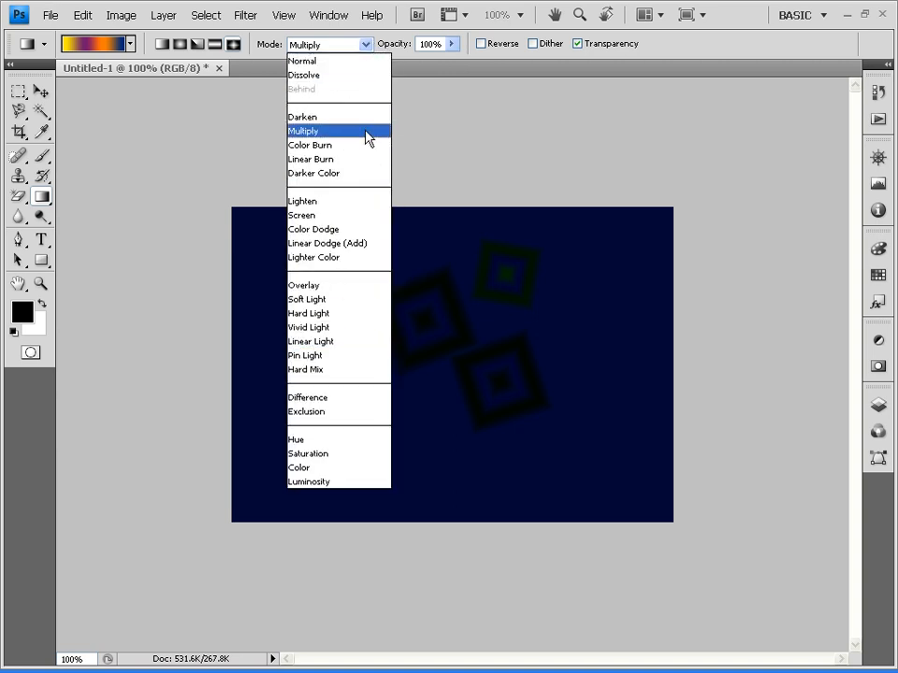
left_click(331, 61)
left_click_drag(434, 352, 453, 274)
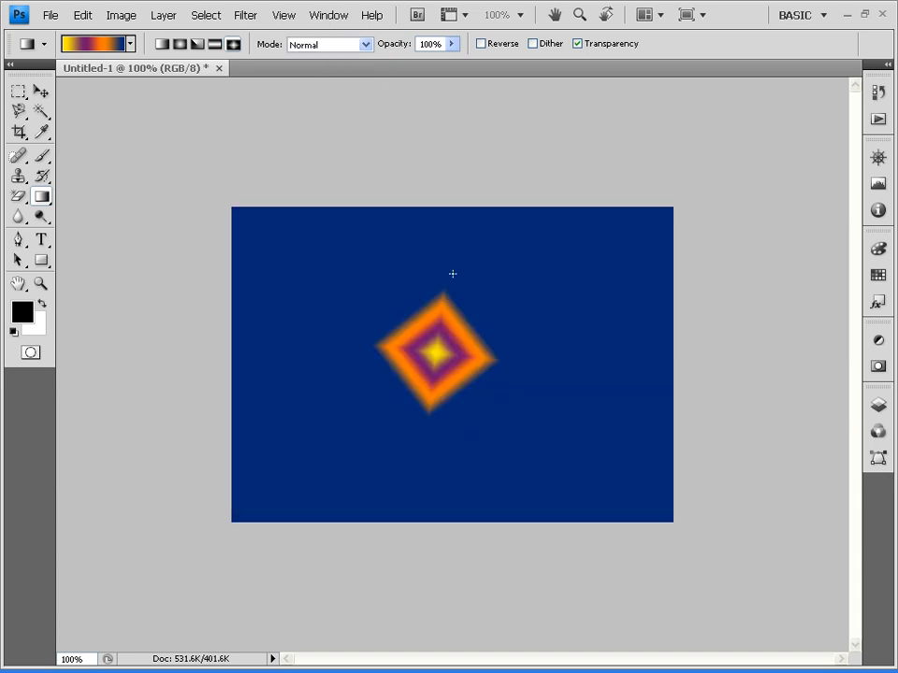
Lower the gradient opacity to 37% and draw a small diamond gradient above and right of the central diamond.
left_click(130, 44)
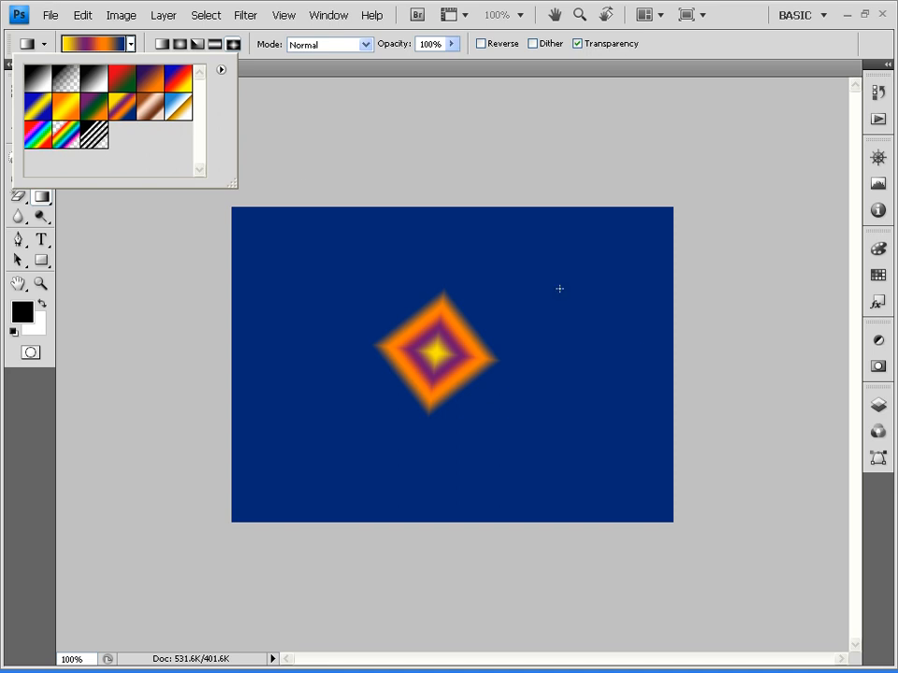
left_click(532, 319)
left_click(451, 44)
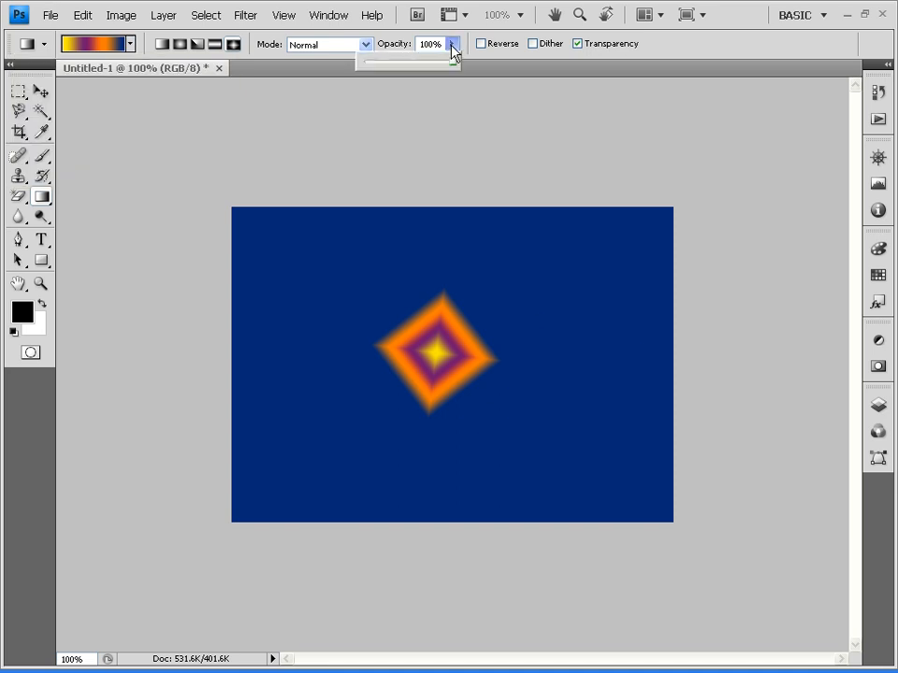
left_click_drag(453, 65, 398, 65)
left_click(543, 279)
left_click_drag(543, 280, 552, 253)
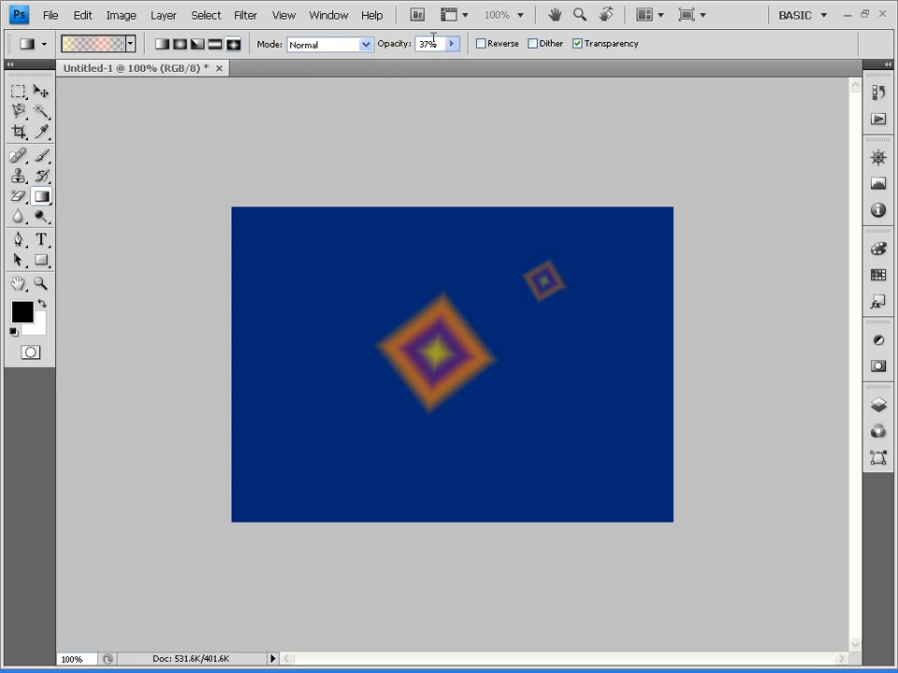
Choose the blue, white and gold preset, set the opacity to 13% and draw a small diamond gradient in the canvas's upper-left area.
left_click(130, 43)
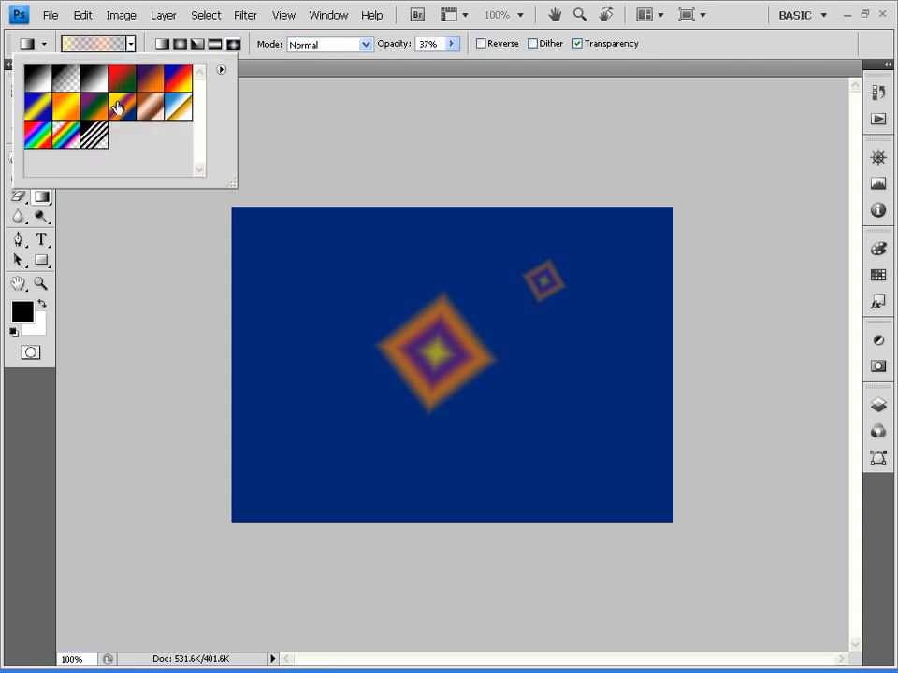
left_click(146, 85)
left_click(453, 43)
left_click(451, 43)
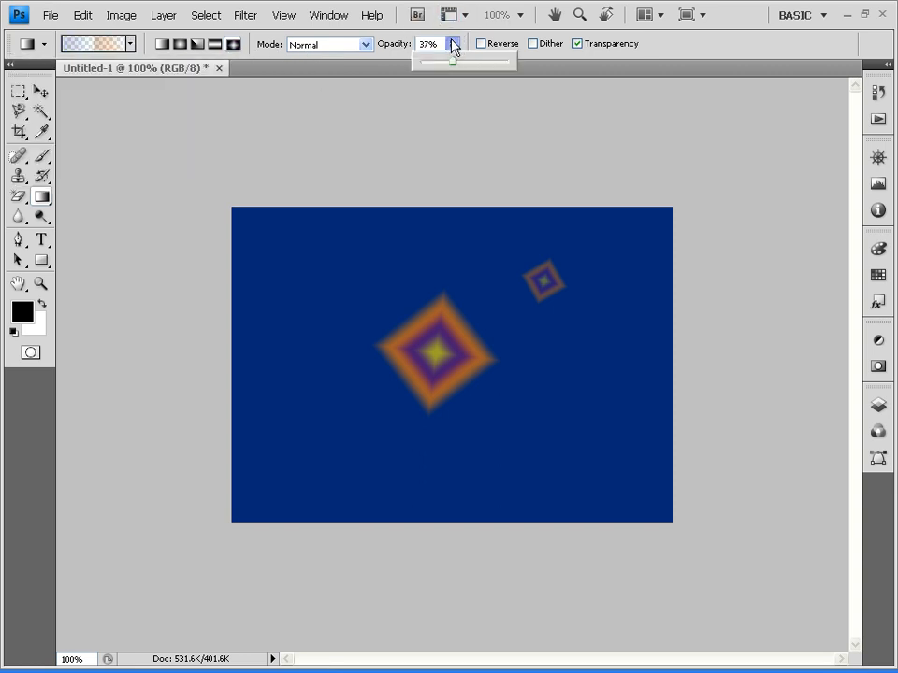
left_click_drag(351, 268, 350, 239)
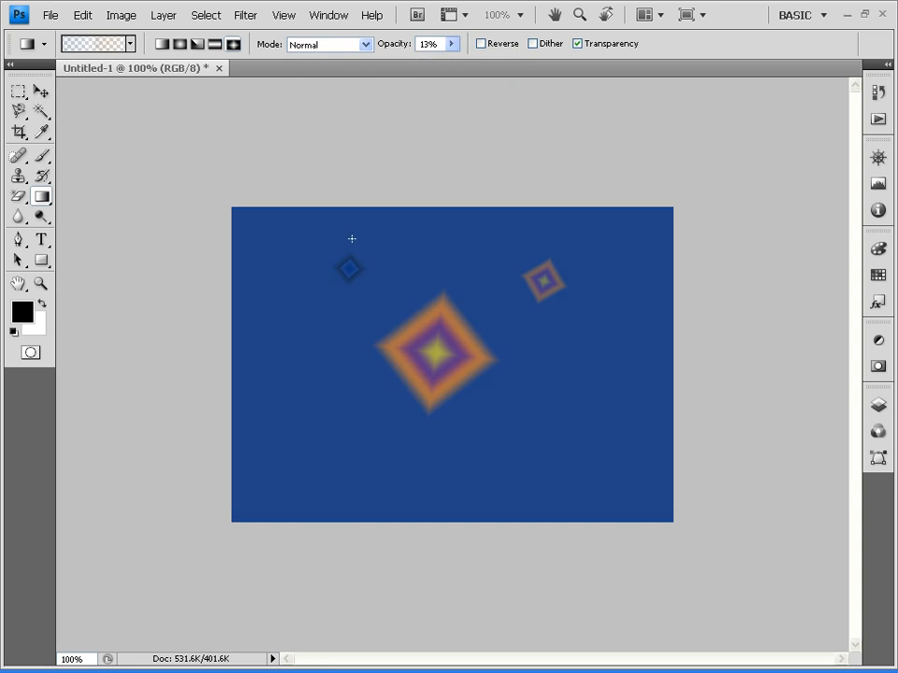
Restore the gradient opacity to 100% and draw two diamond gradients, the last near the middle of the canvas's top edge.
left_click(452, 44)
left_click_drag(455, 62, 535, 66)
left_click_drag(575, 342, 618, 249)
left_click_drag(426, 242, 398, 234)
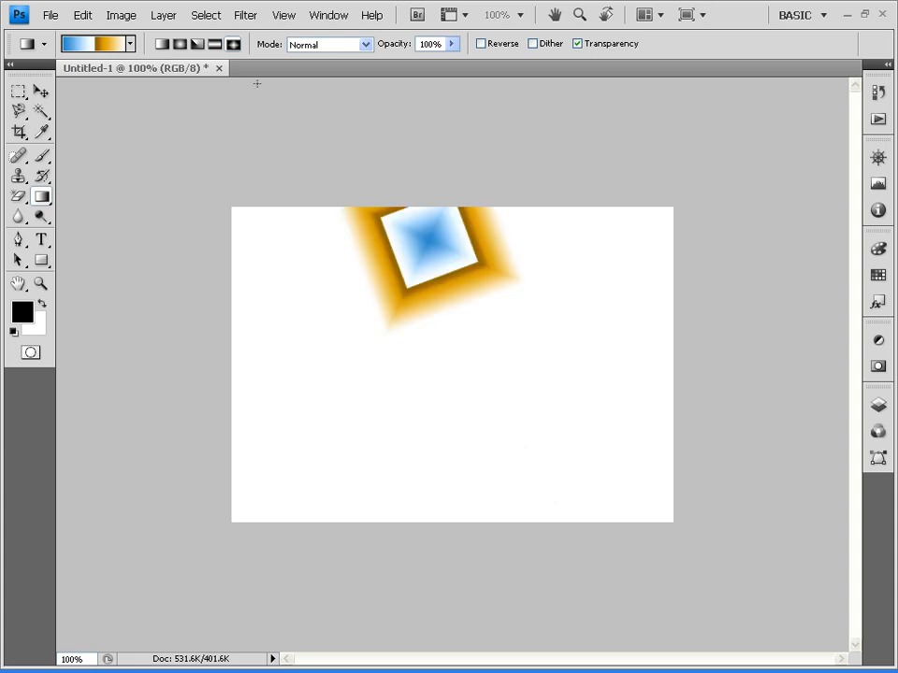
Draw a diamond gradient with the red-to-green preset in the canvas's left half, and a reversed one below and right of the centre.
left_click(130, 44)
left_click(122, 78)
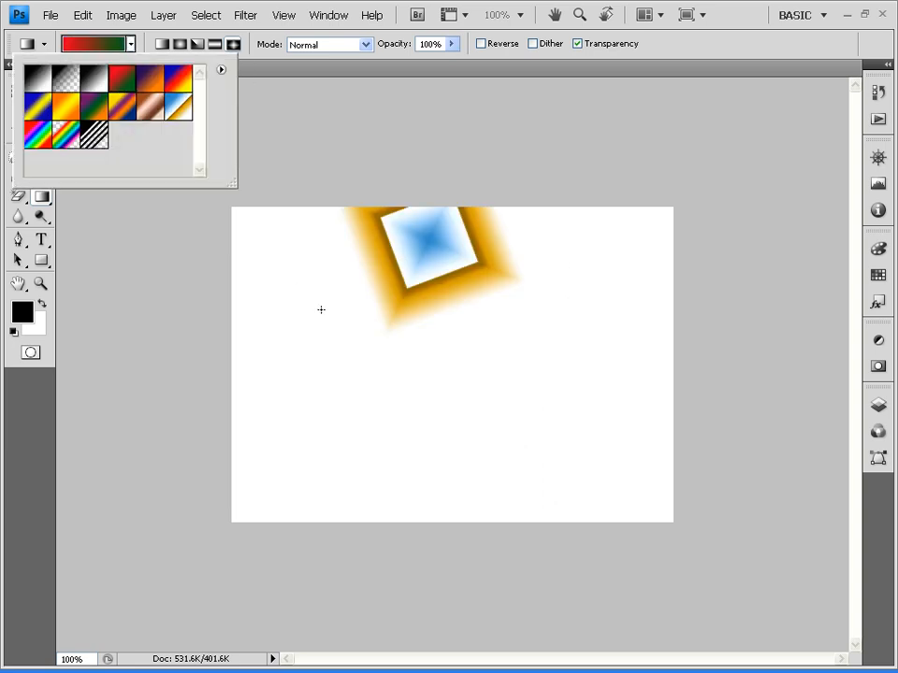
left_click_drag(320, 309, 421, 256)
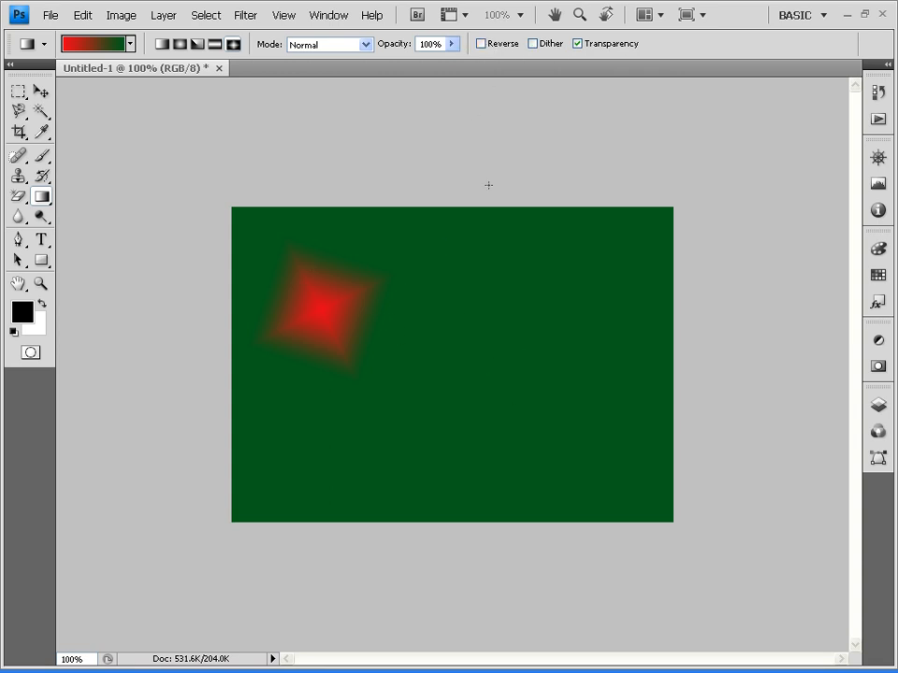
left_click(493, 48)
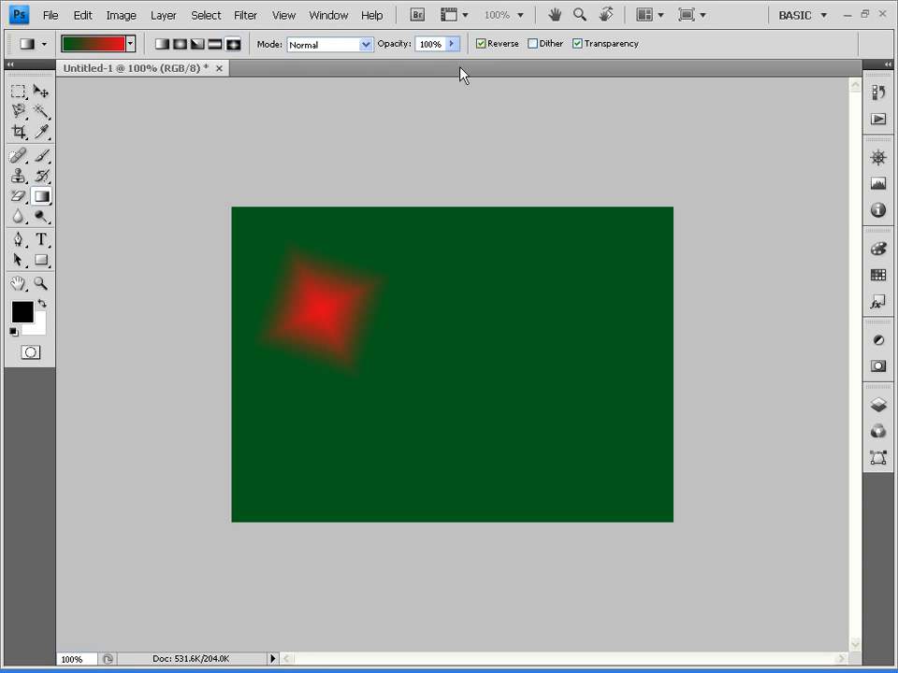
left_click_drag(497, 406, 510, 365)
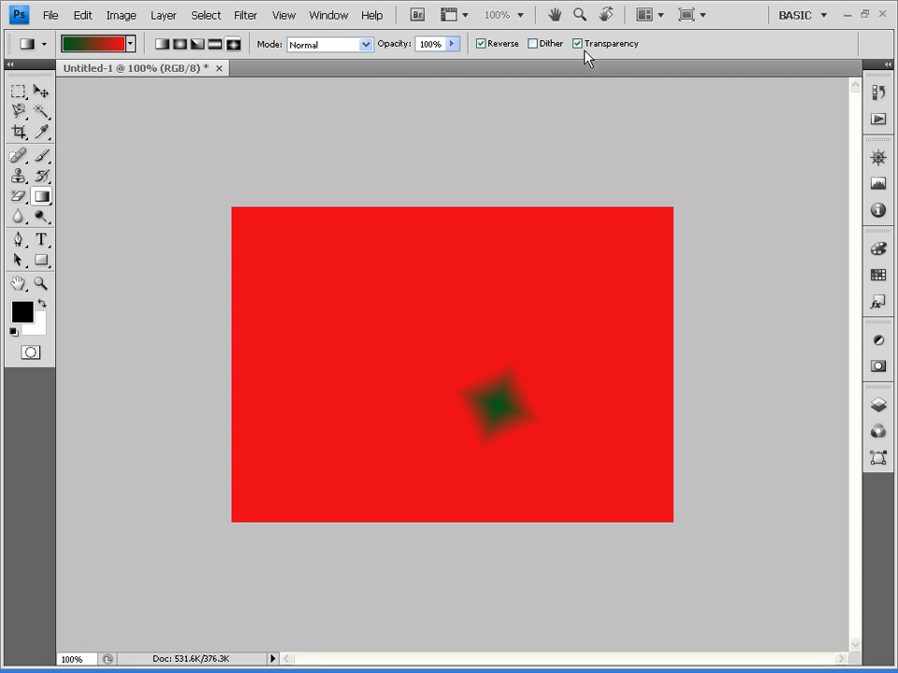
Turn off Transparency and draw a diamond gradient with the black-to-transparent preset in the canvas's left half.
left_click(130, 44)
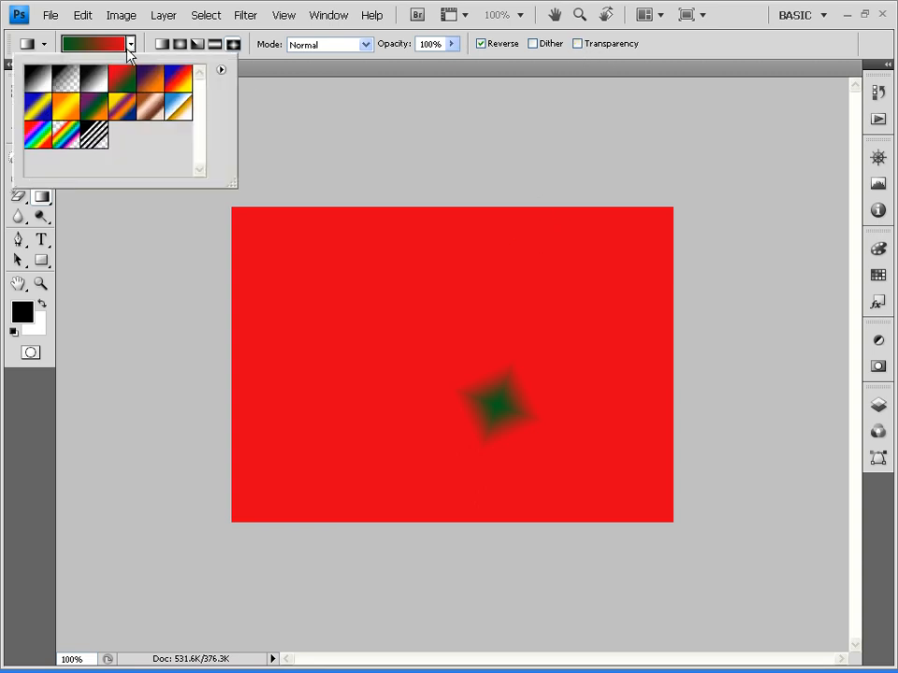
left_click(64, 75)
left_click_drag(293, 337, 358, 337)
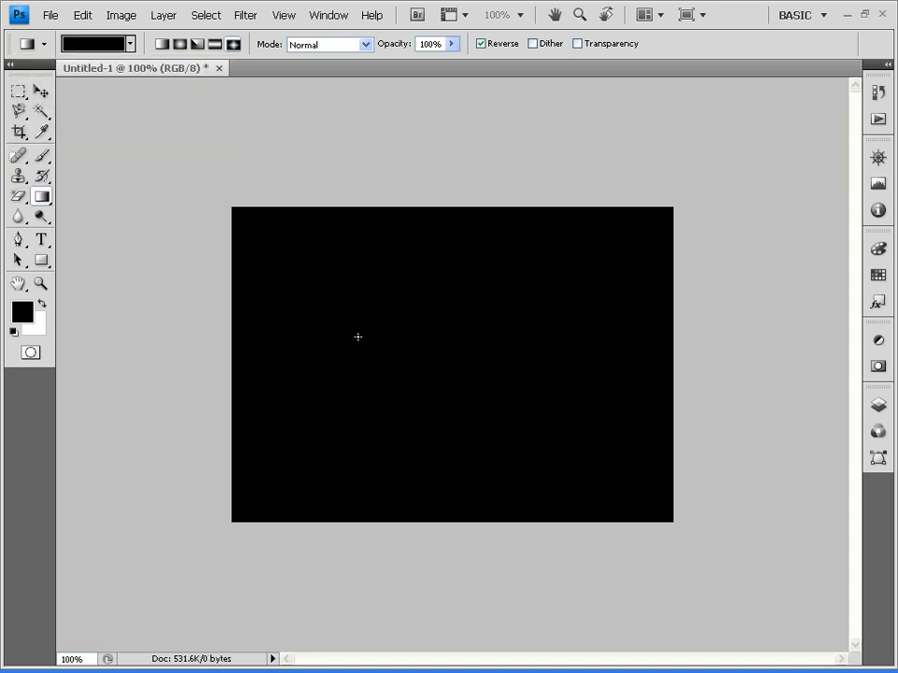
Choose the black transparent-stripes preset and turn Transparency back on.
left_click(130, 44)
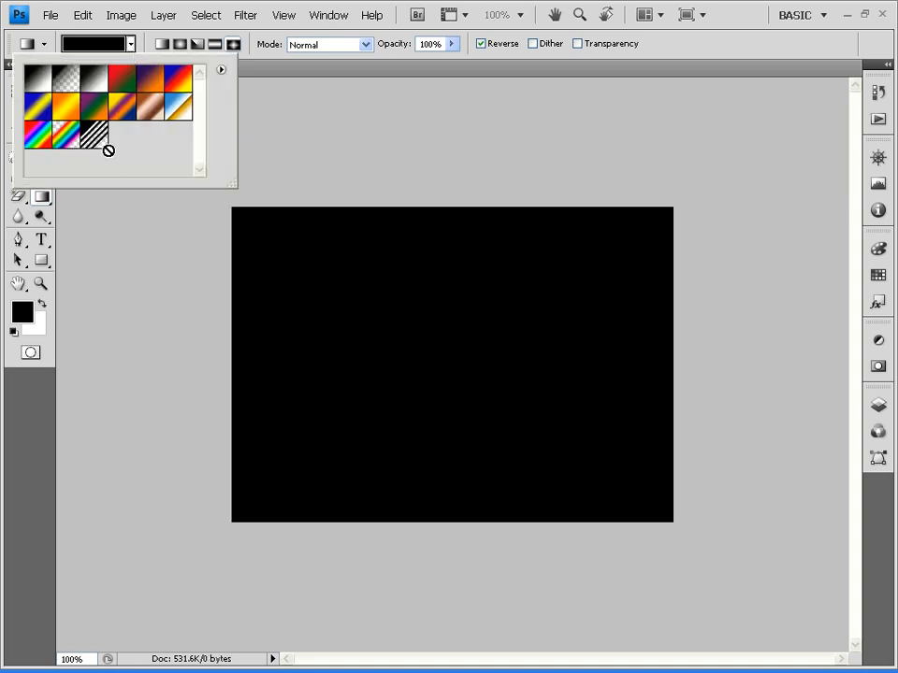
left_click(281, 271)
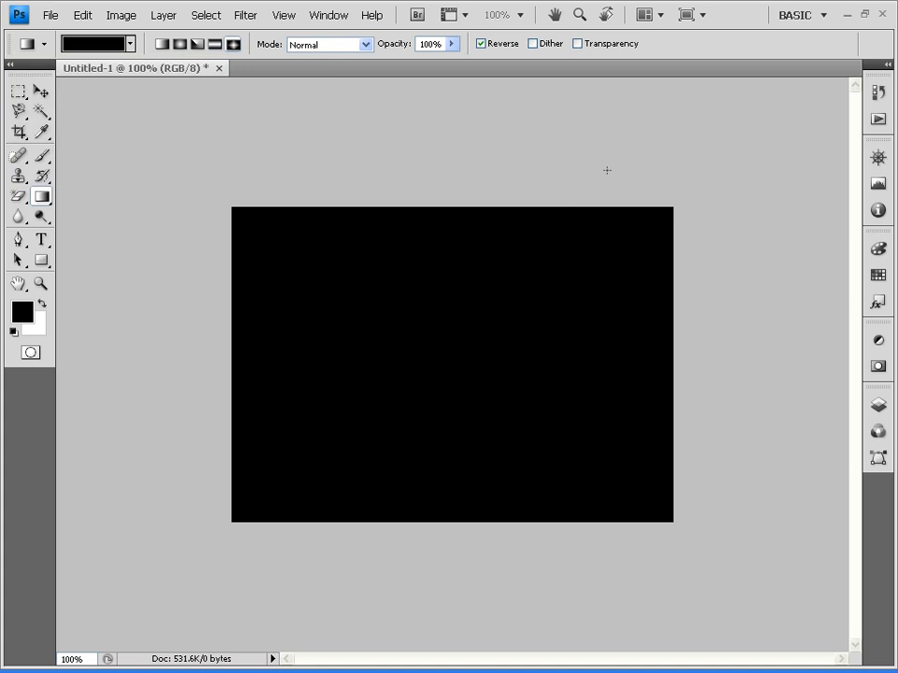
left_click(585, 47)
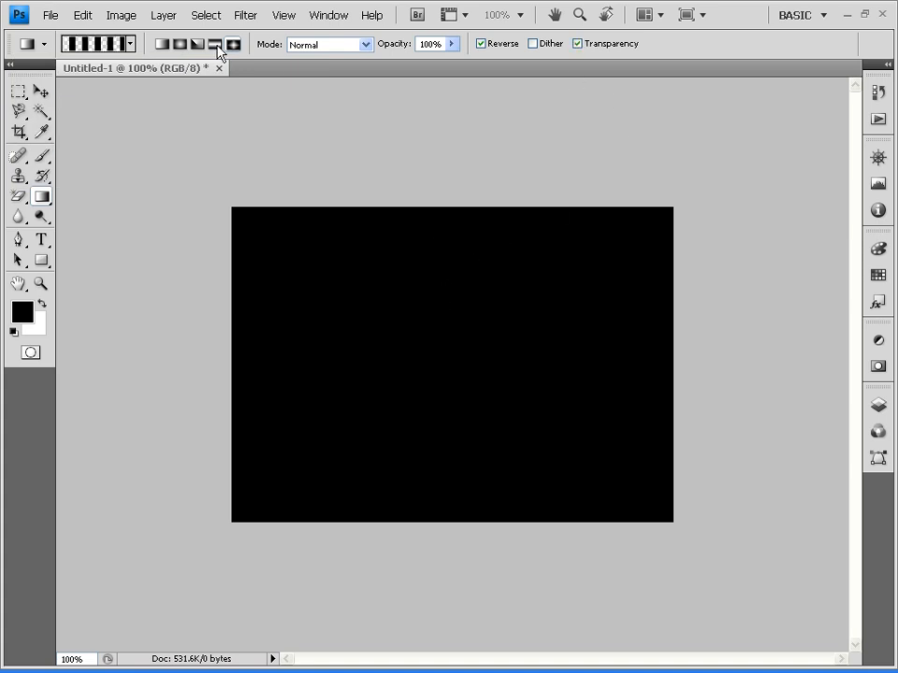
Choose the blue, red and yellow preset and draw linear gradients upward from the canvas's bottom and downward from its top edge.
left_click(131, 44)
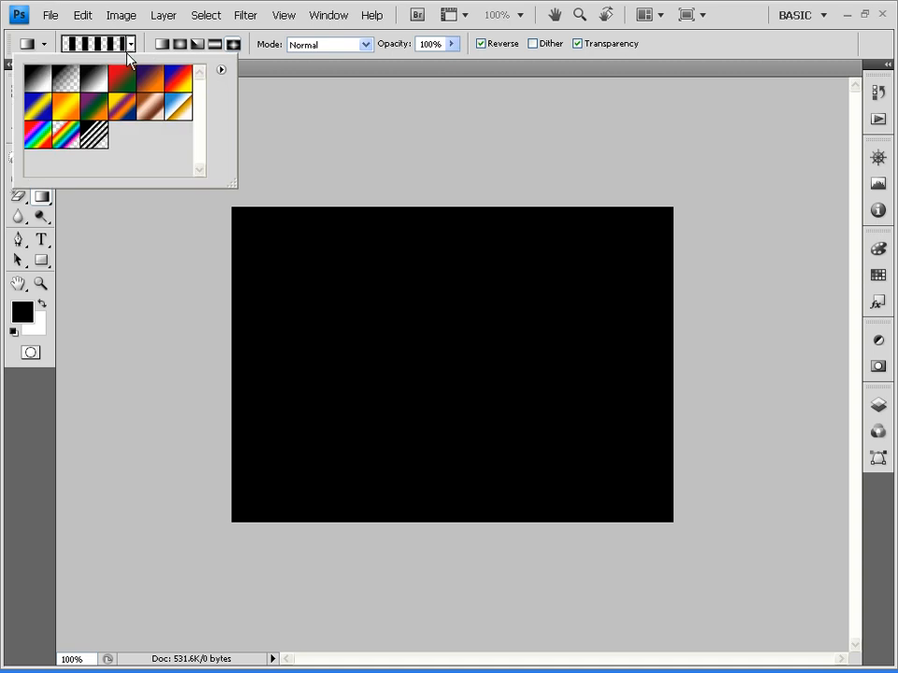
left_click(127, 108)
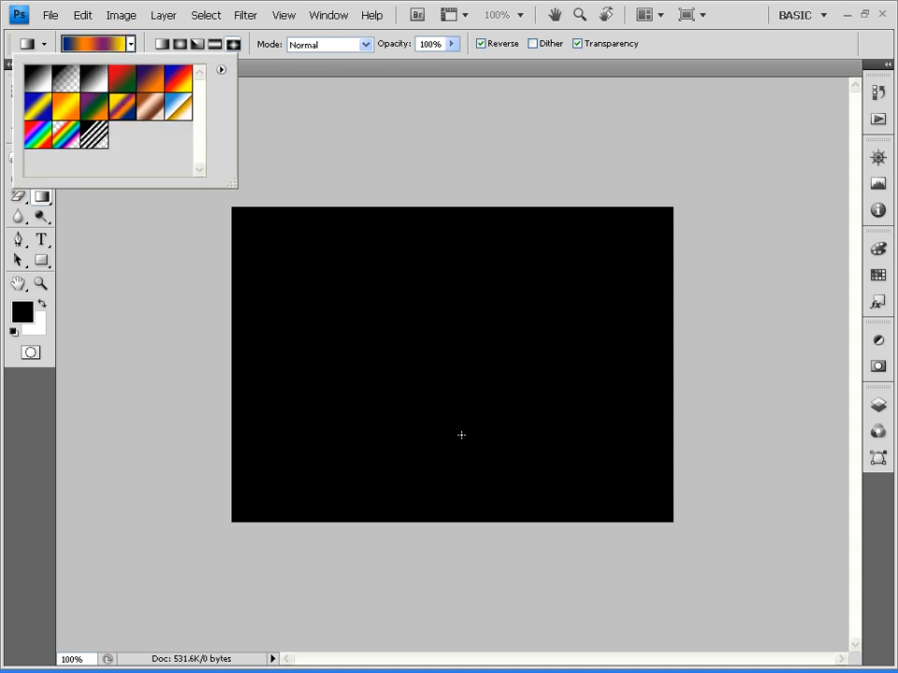
left_click(129, 80)
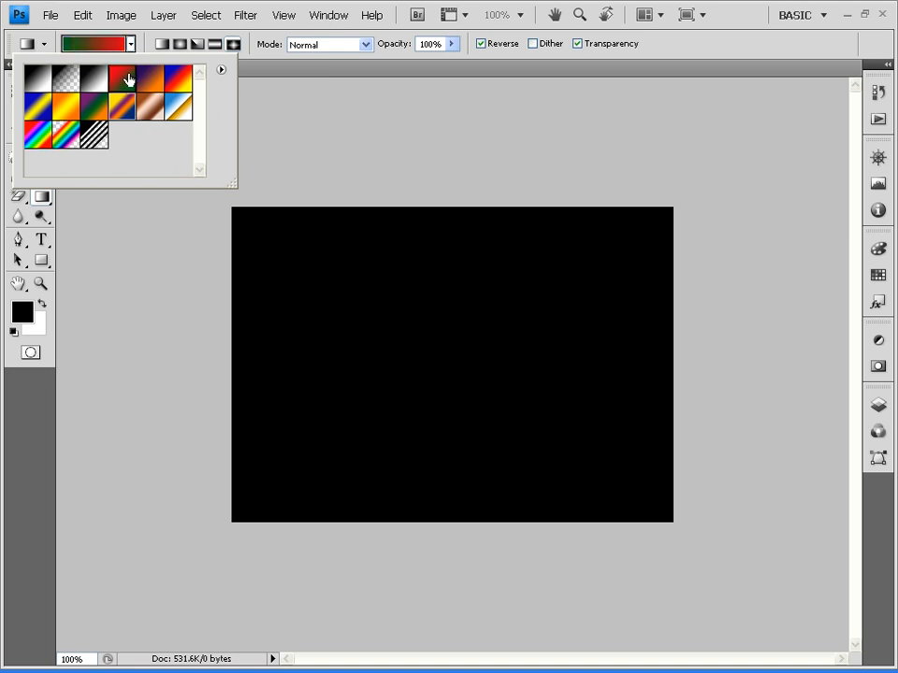
left_click(180, 77)
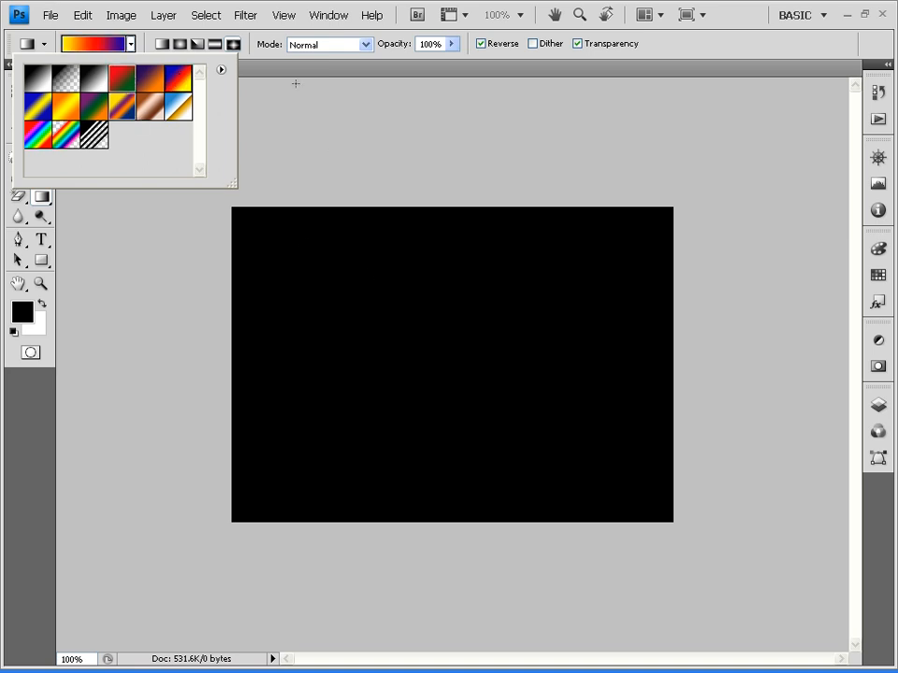
left_click(166, 47)
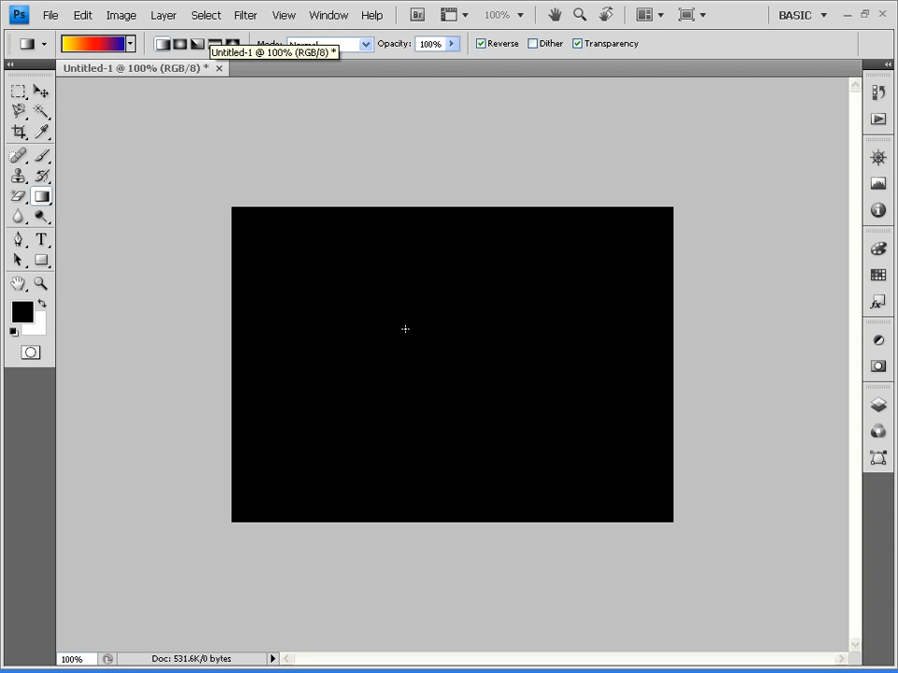
left_click_drag(455, 486, 487, 372)
left_click_drag(440, 493, 451, 392)
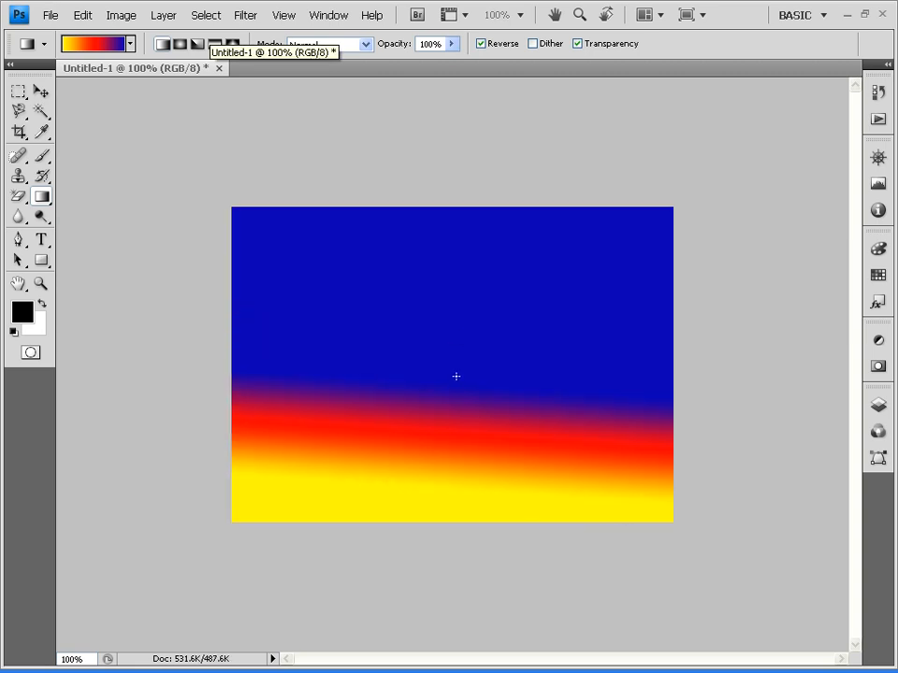
left_click_drag(482, 200, 468, 329)
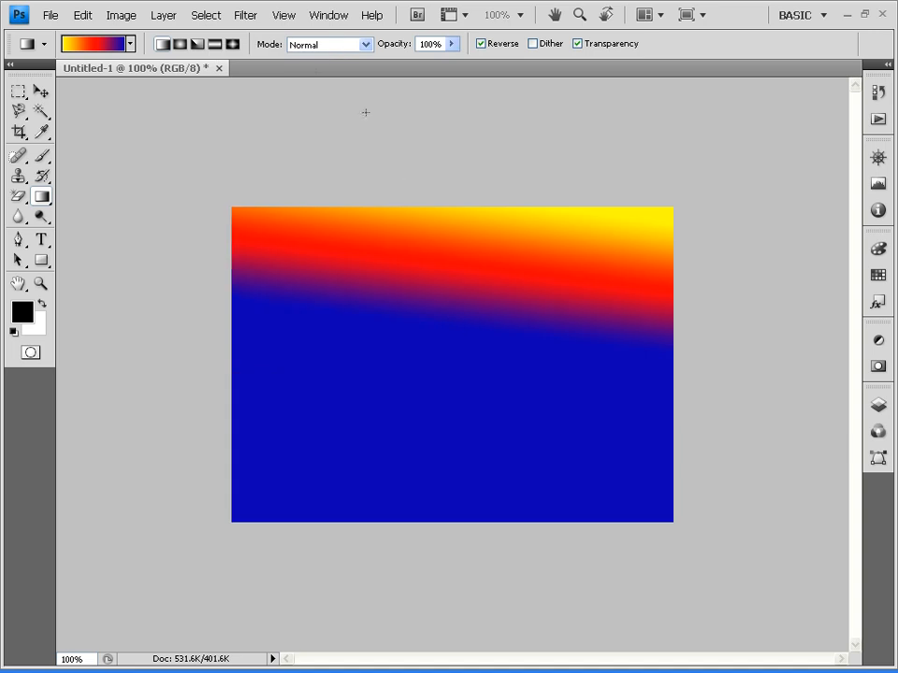
Turn off Reverse and draw linear gradients in several directions, ending with a long diagonal towards the canvas's upper-left corner.
left_click(481, 43)
left_click_drag(481, 432, 485, 342)
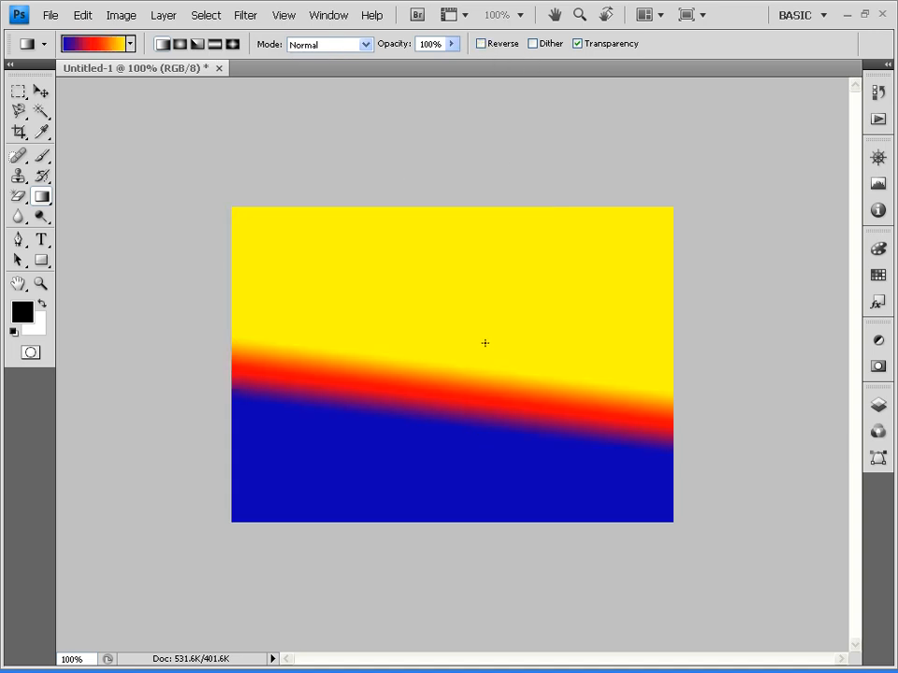
left_click_drag(563, 459, 547, 360)
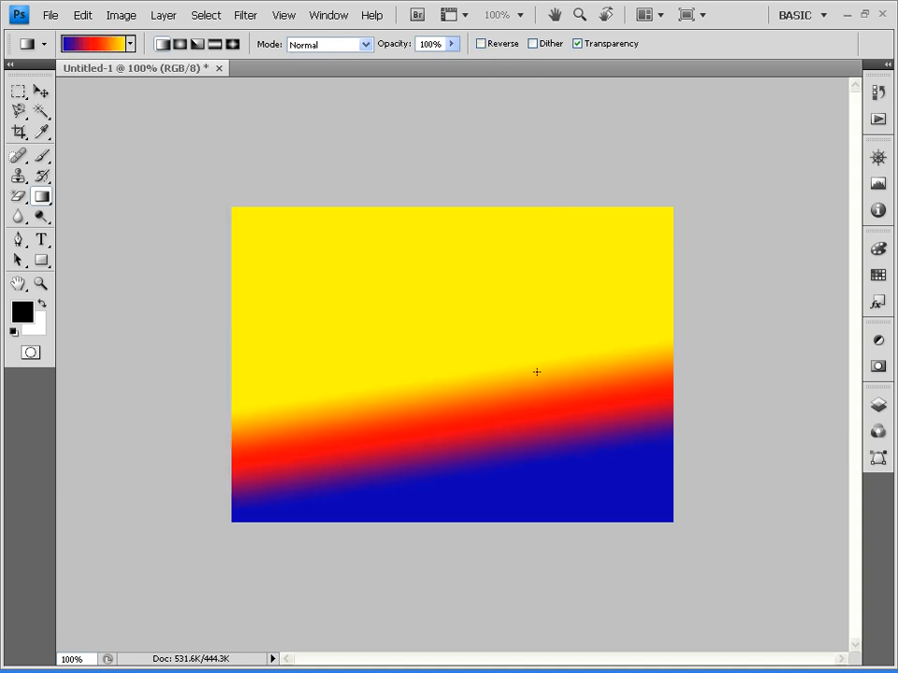
left_click_drag(348, 351, 397, 412)
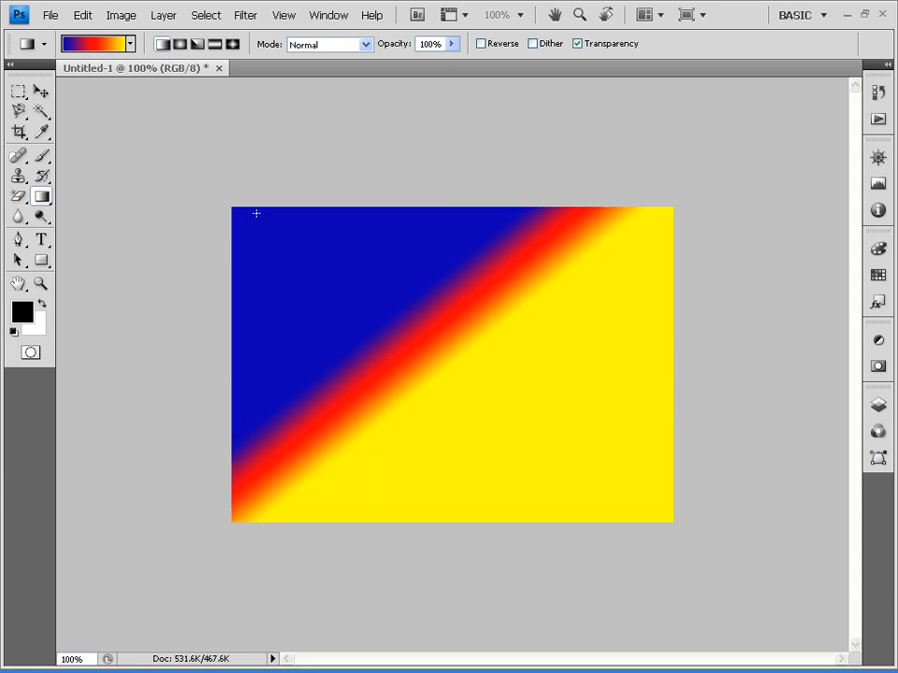
left_click_drag(245, 213, 617, 501)
mouse_move(430, 351)
left_mouse_down()
mouse_move(616, 498)
mouse_move(253, 225)
left_mouse_up()
Choose the orange, yellow and orange preset and draw a diagonal linear gradient down towards the canvas's lower right.
left_click(130, 43)
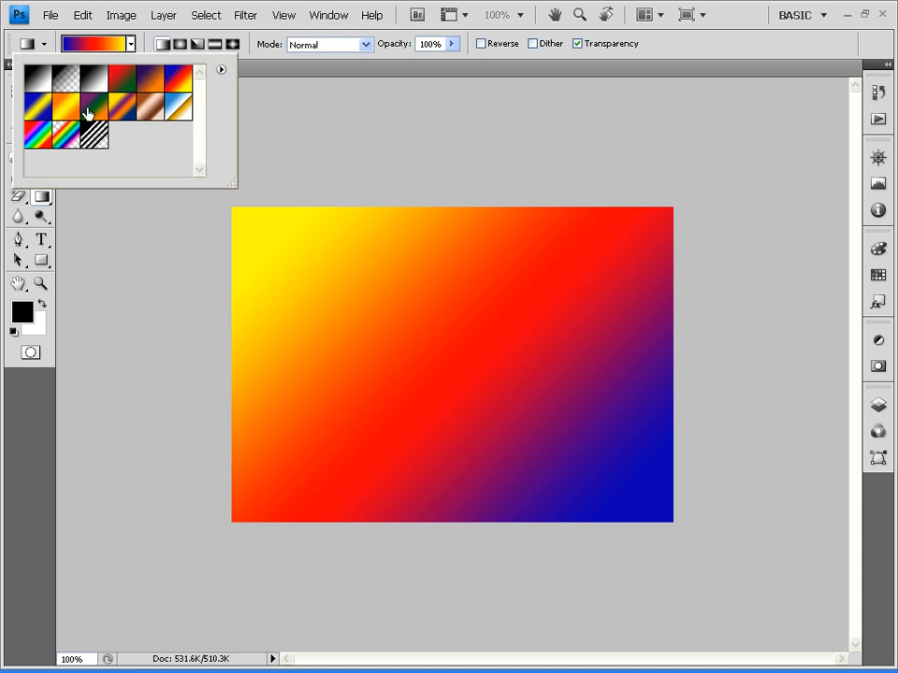
left_click(67, 111)
left_click_drag(345, 270, 481, 393)
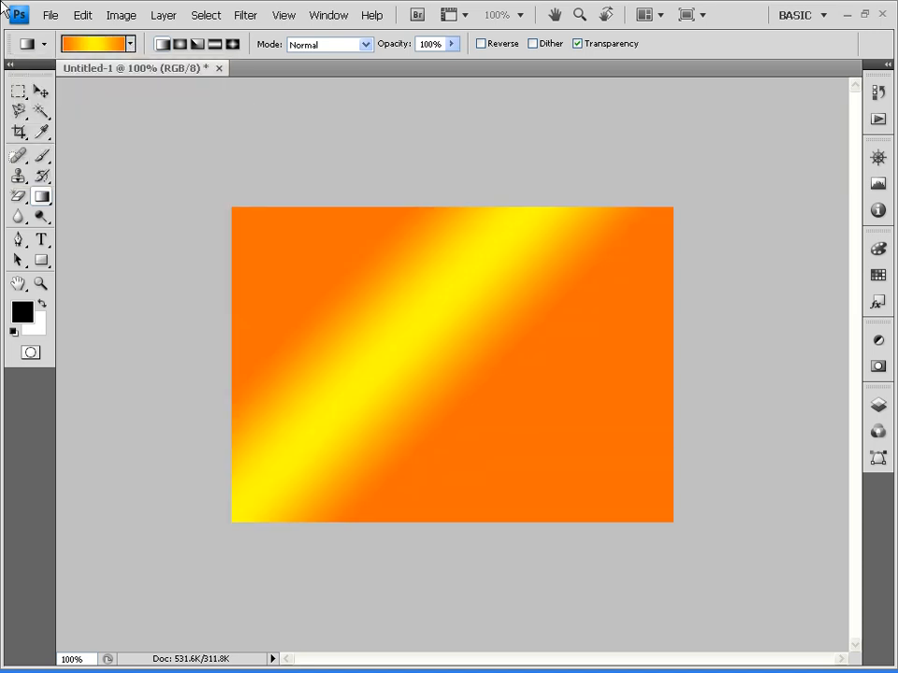
Choose the Transparent Rainbow preset with the diamond gradient type and draw a diamond in each of the canvas's four corners.
left_click(130, 43)
left_click(232, 44)
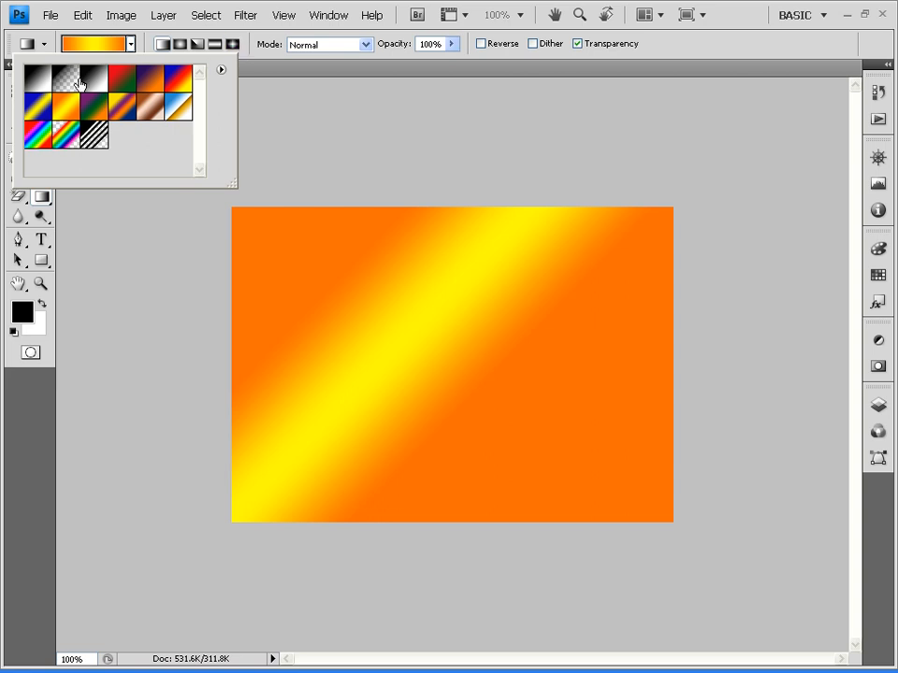
left_click(42, 133)
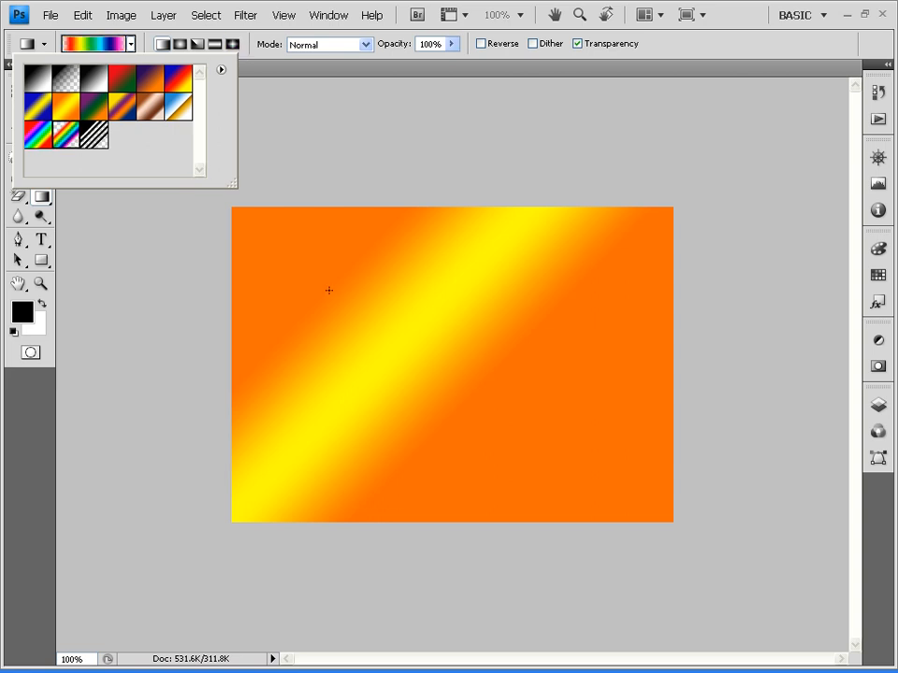
left_click(306, 157)
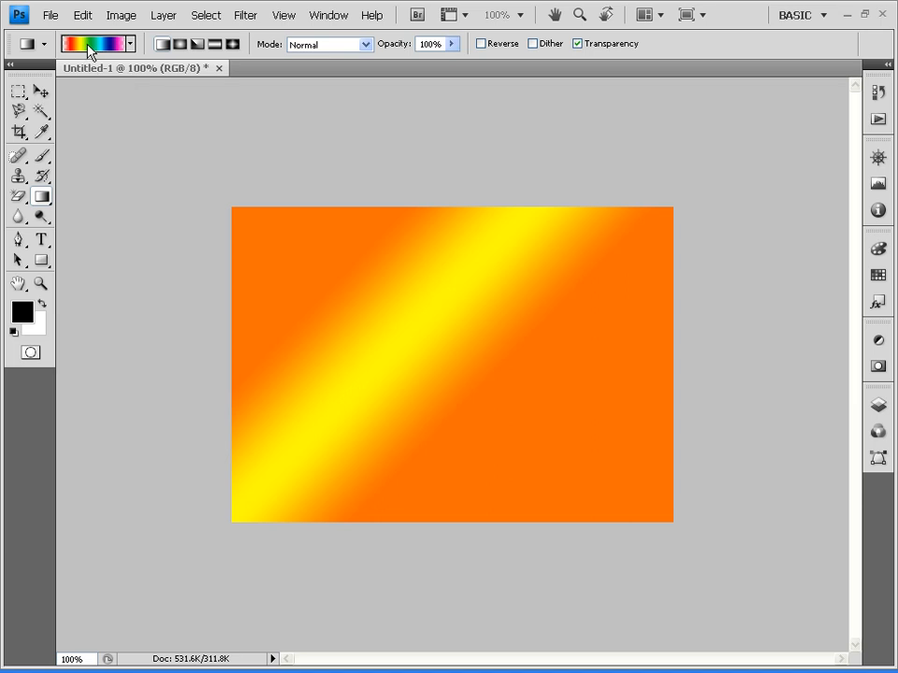
left_click(232, 44)
left_click_drag(289, 276, 319, 317)
left_click_drag(652, 241, 689, 194)
left_click_drag(261, 492, 210, 535)
left_click_drag(645, 490, 704, 540)
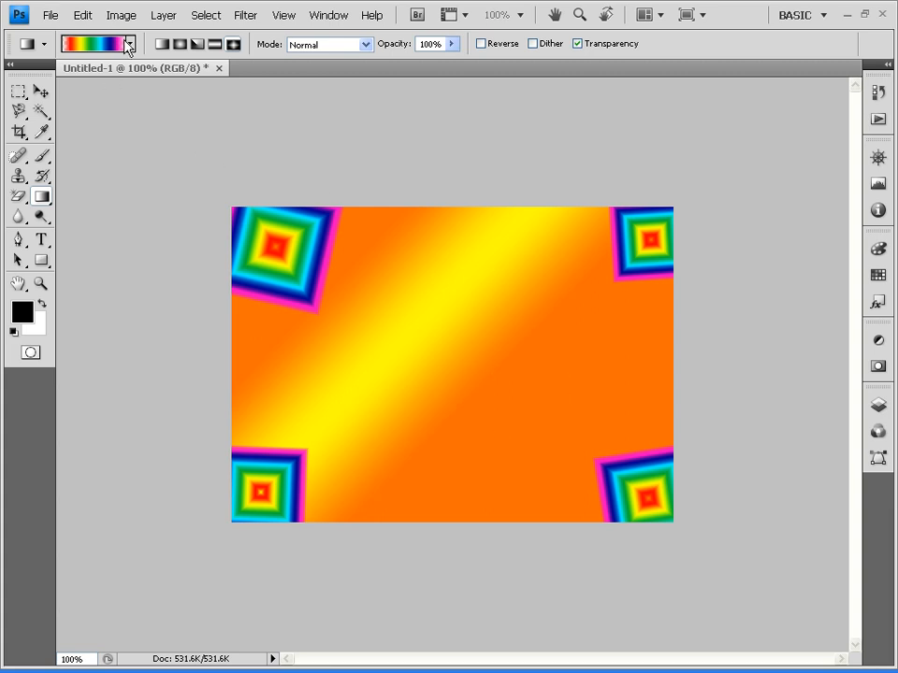
Change the Transparent Rainbow gradient's type from Solid to Noise in the Gradient Editor.
left_click(93, 43)
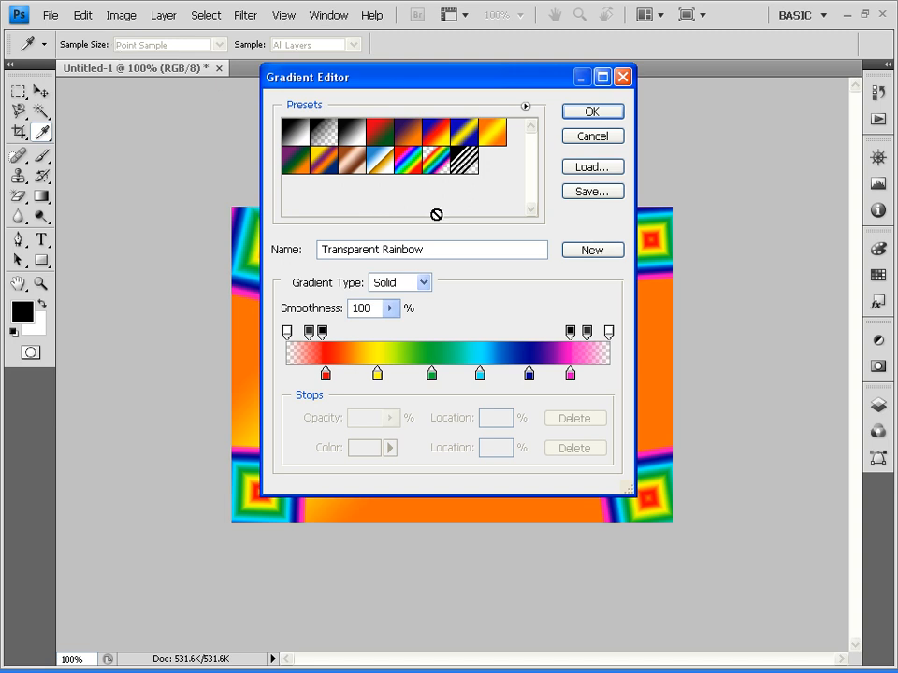
left_click(422, 284)
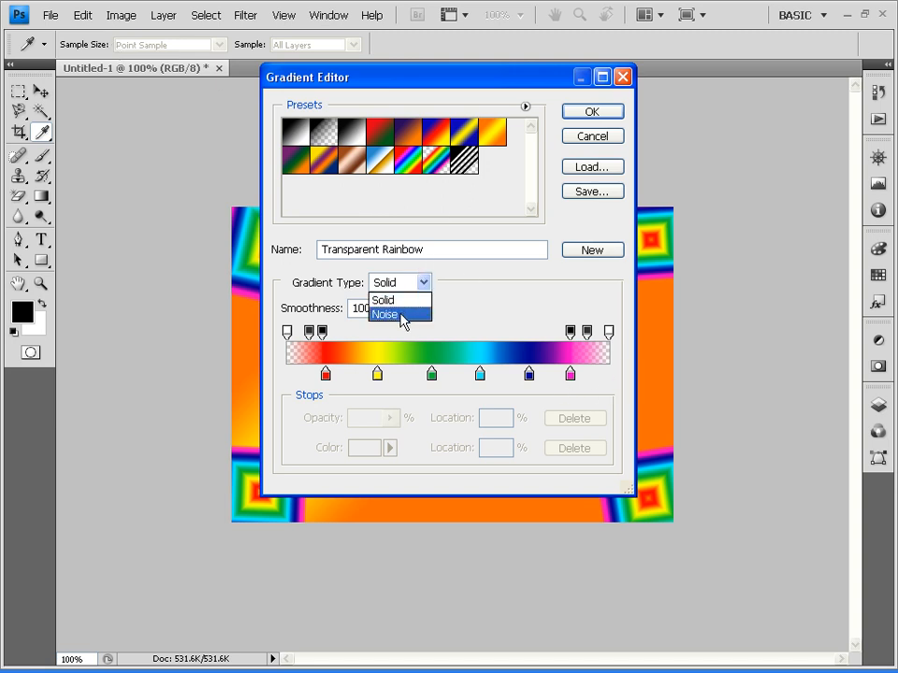
left_click(402, 314)
left_click(591, 113)
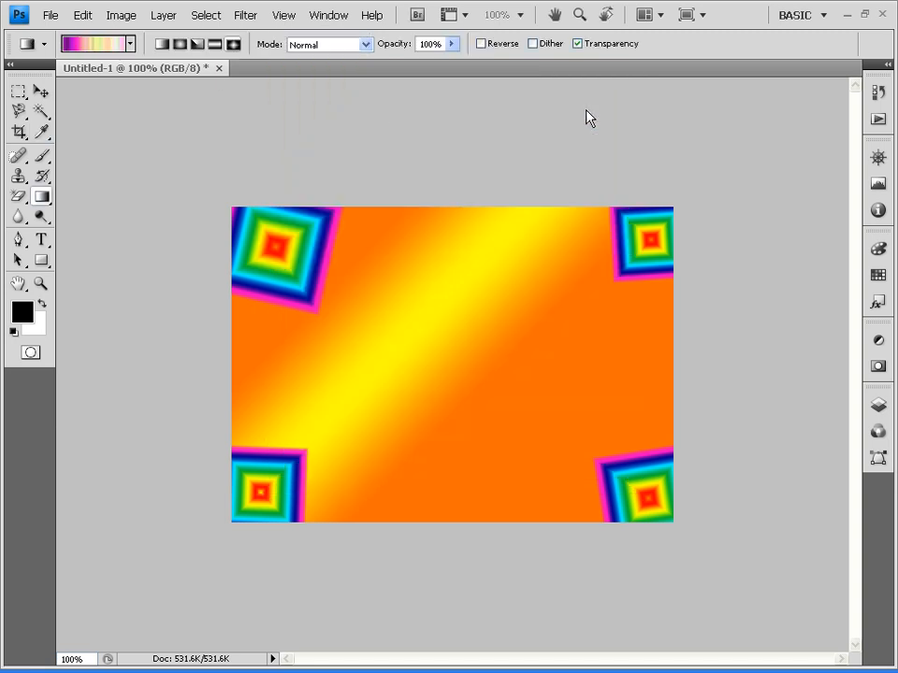
Choose the Transparent Rainbow preset with the radial gradient type and draw a circle near the canvas's centre.
left_click(179, 44)
left_click_drag(435, 324, 487, 376)
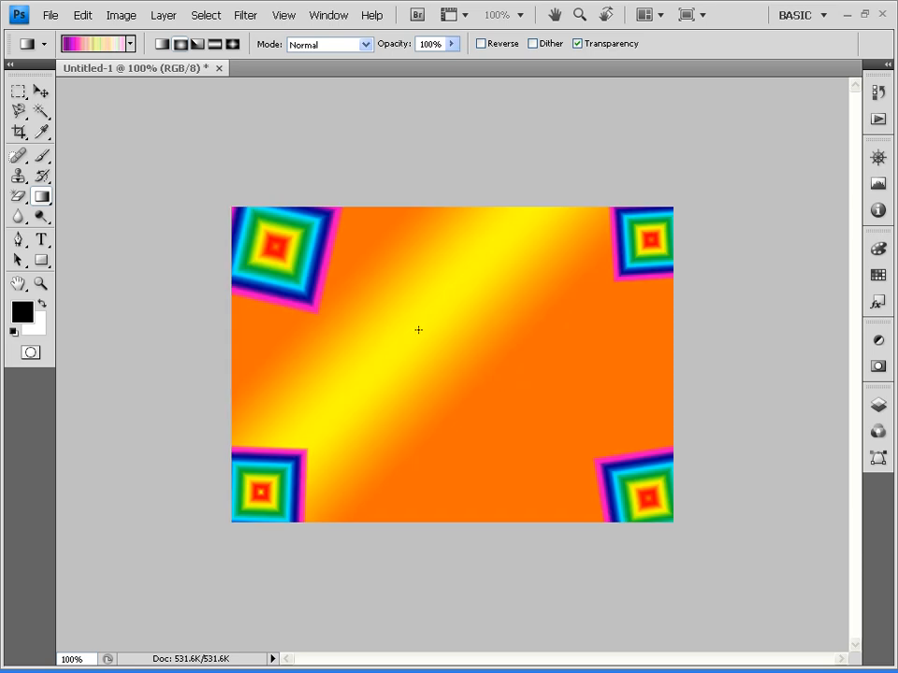
left_click(130, 44)
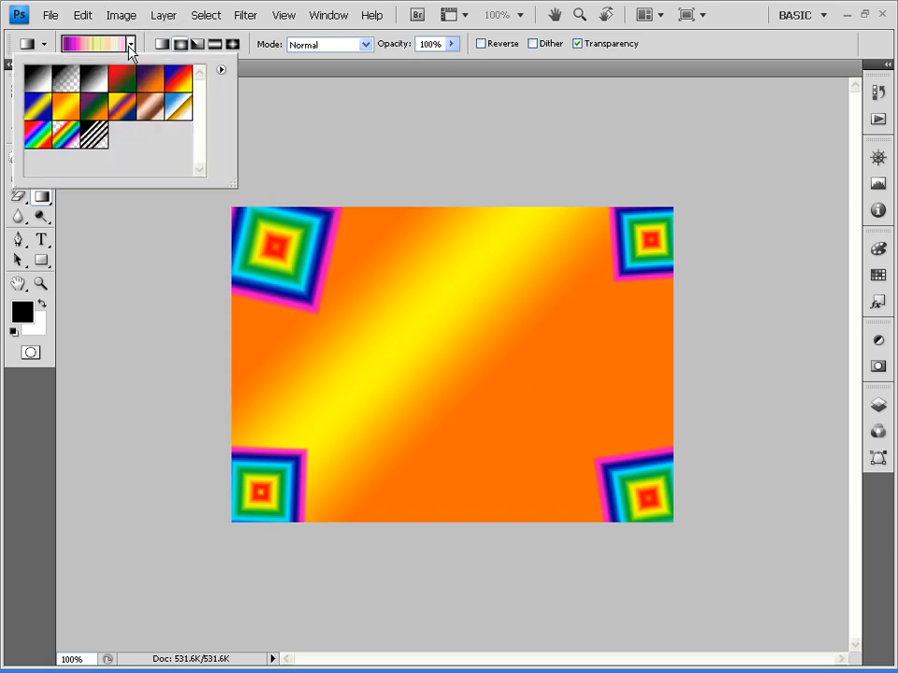
left_click(66, 134)
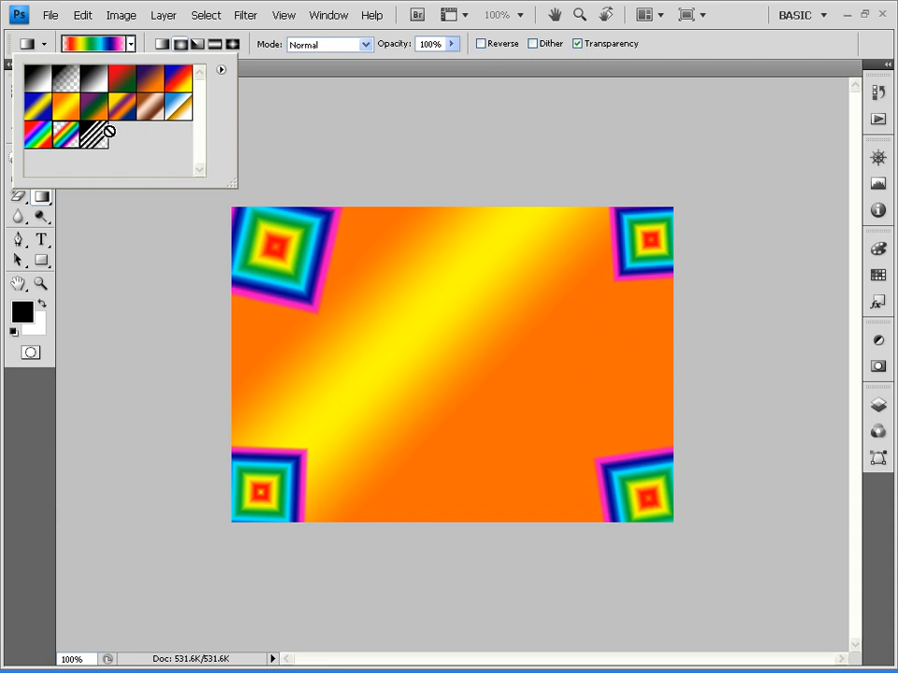
double_click(72, 143)
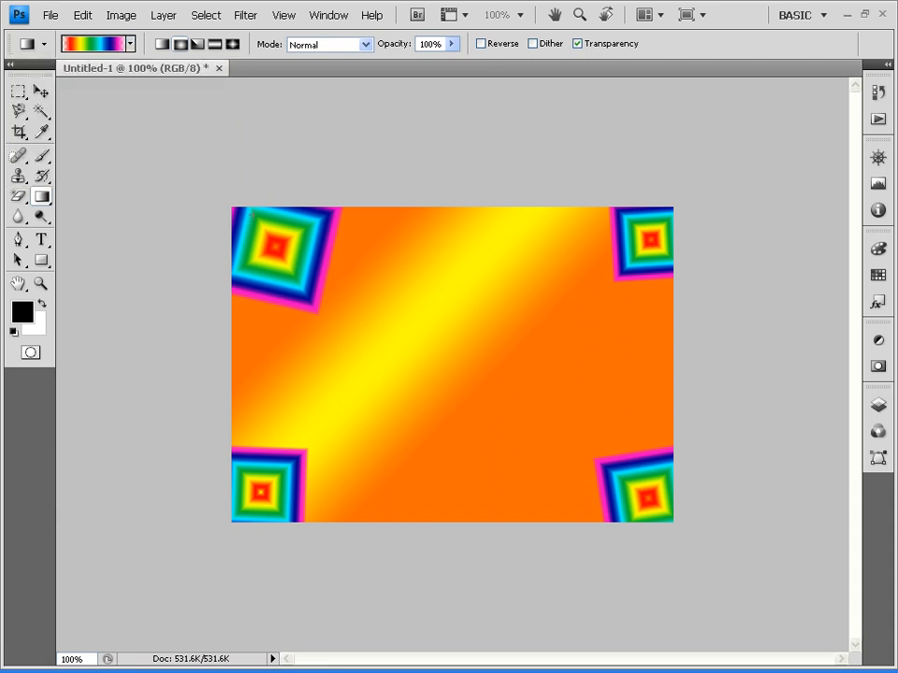
left_click_drag(444, 329, 479, 378)
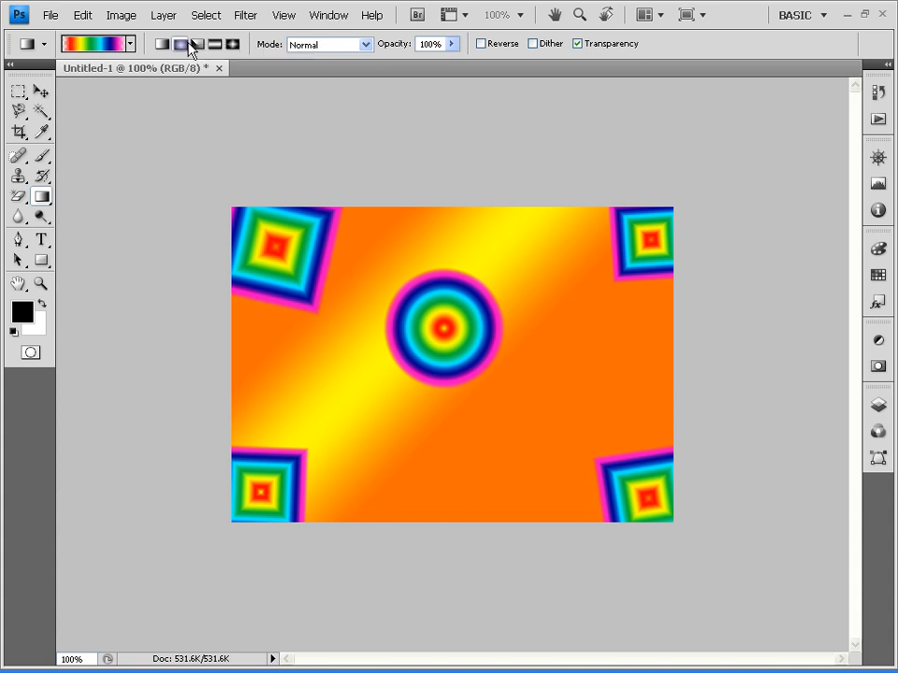
In the Gradient Editor, shift Transparent Rainbow's red stop slightly towards the start and recolour the yellow stop at 28% medium-dark blue.
left_click(131, 43)
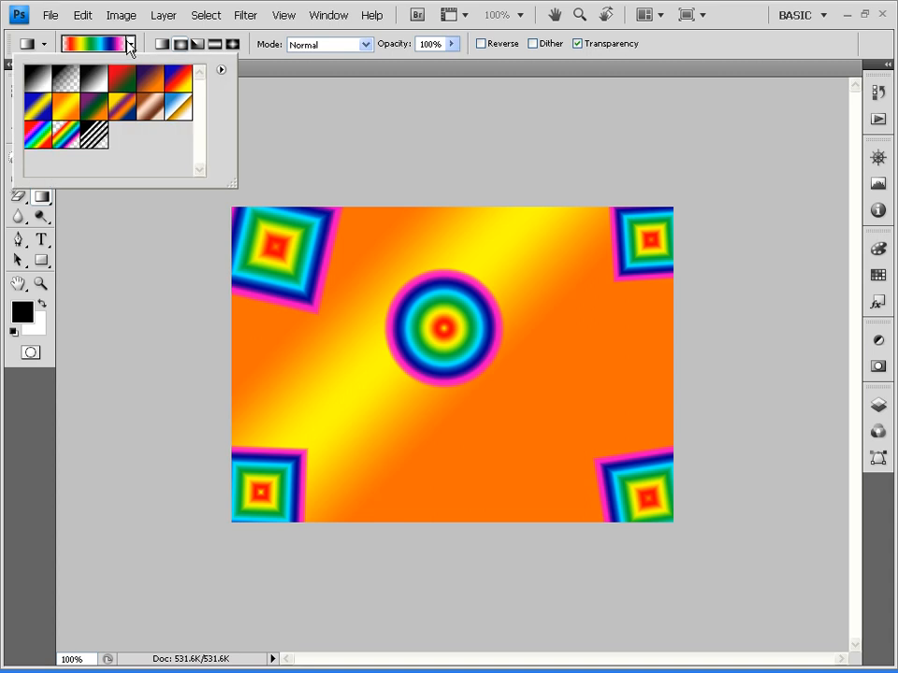
double_click(68, 132)
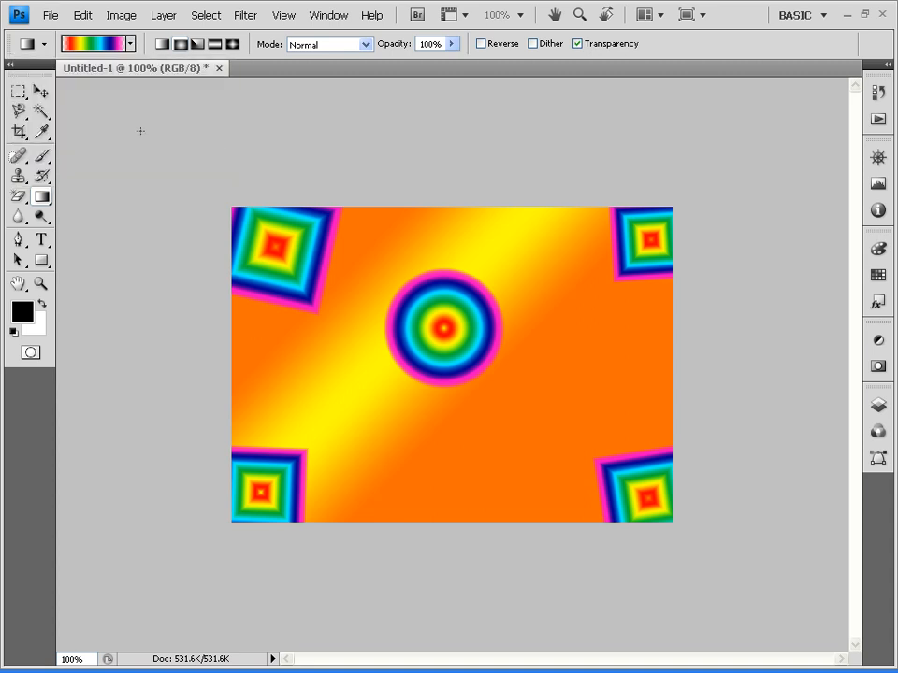
left_click(73, 43)
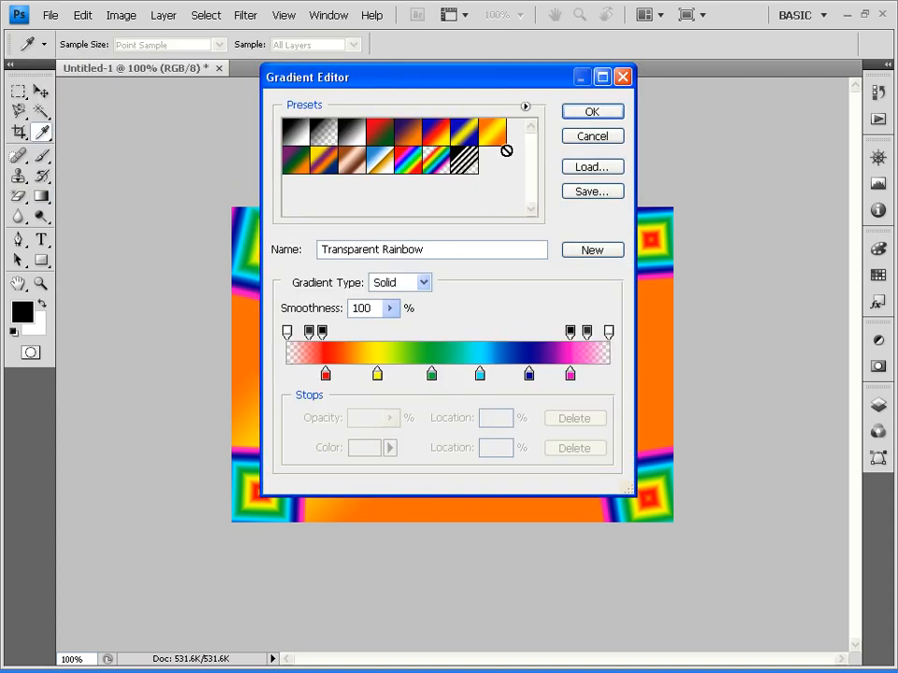
left_click_drag(329, 378, 321, 381)
left_click(378, 375)
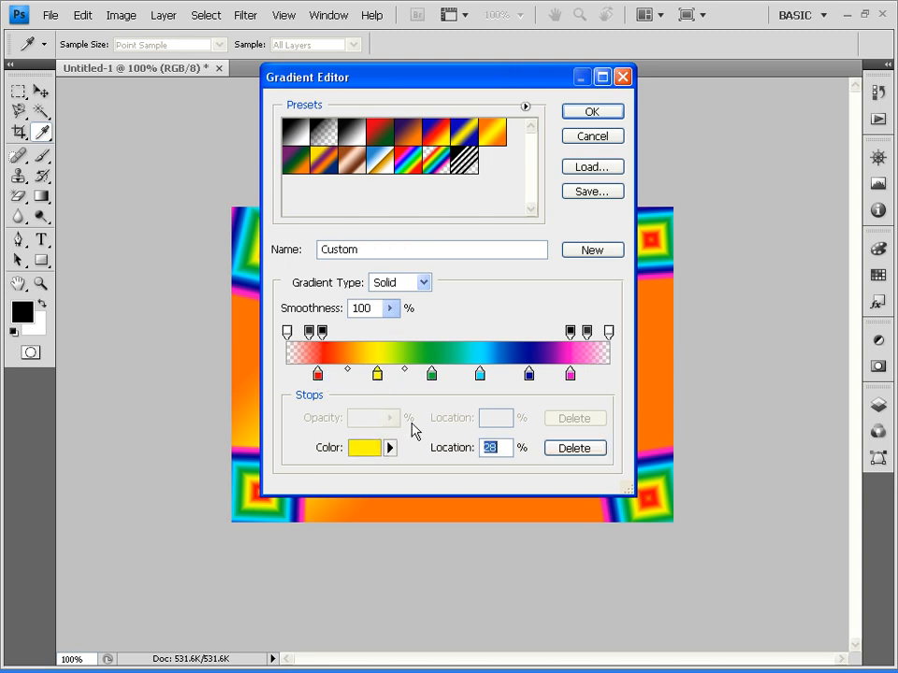
left_click(391, 453)
left_click(367, 456)
left_click(366, 455)
left_click_drag(578, 326, 580, 236)
left_click(511, 237)
left_click(732, 123)
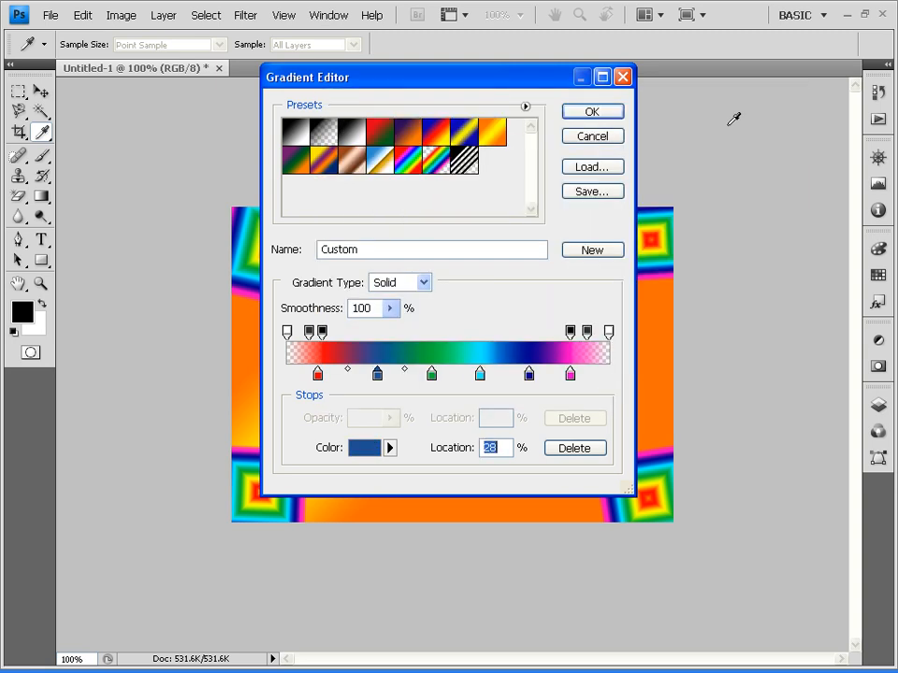
Recolour the gradient's green stop at 45% to yellow.
left_click(431, 374)
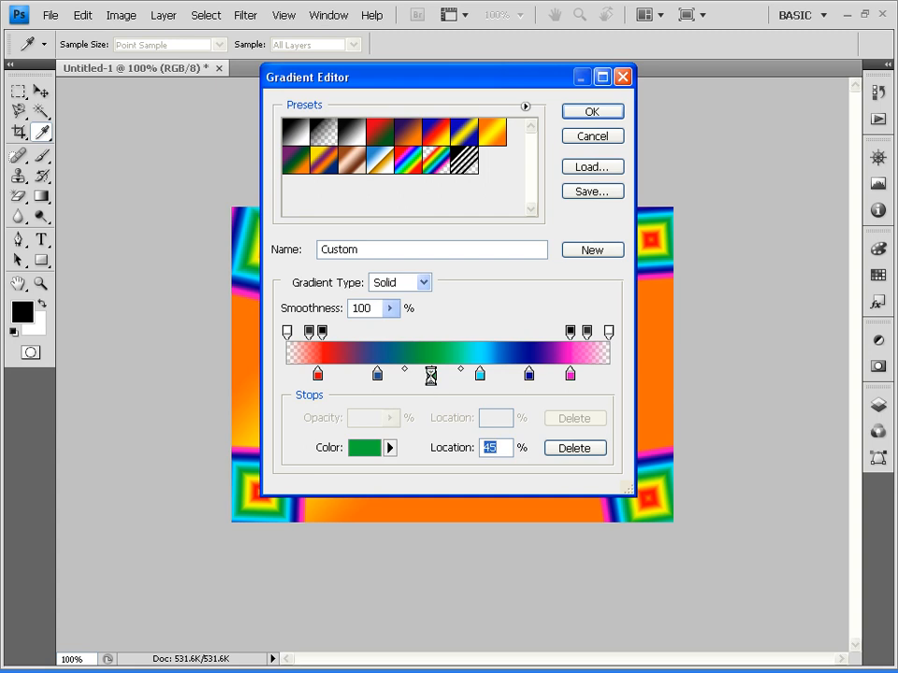
double_click(432, 374)
left_click(582, 329)
left_click_drag(538, 158, 545, 141)
left_click(706, 131)
Recolour the gradient's cyan stop at 60% to the pinkish red fa1e5c.
left_click(480, 375)
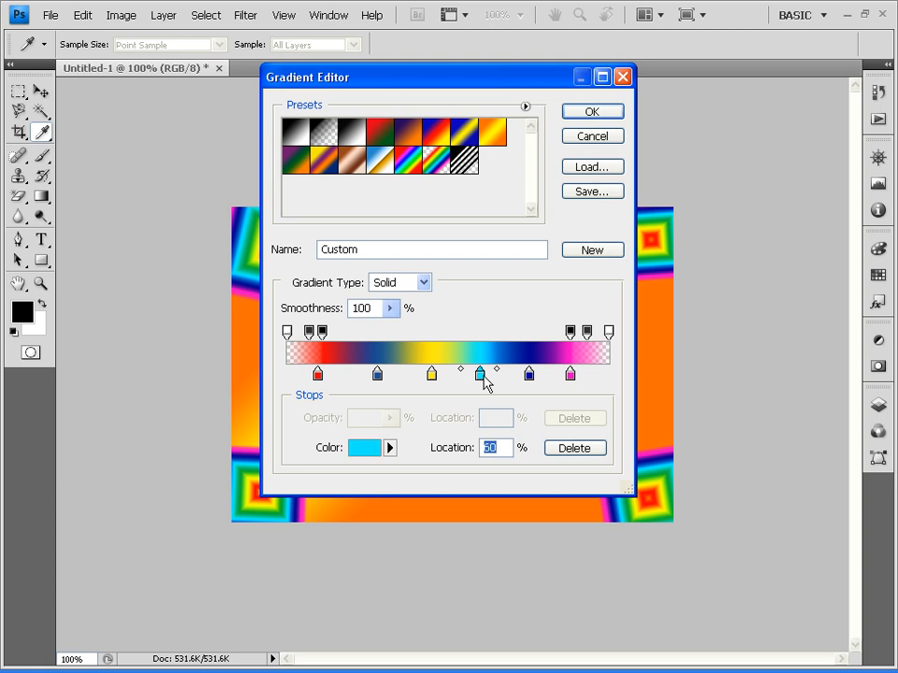
double_click(482, 377)
left_click(537, 207)
left_click(545, 197)
left_click(579, 150)
left_click(531, 144)
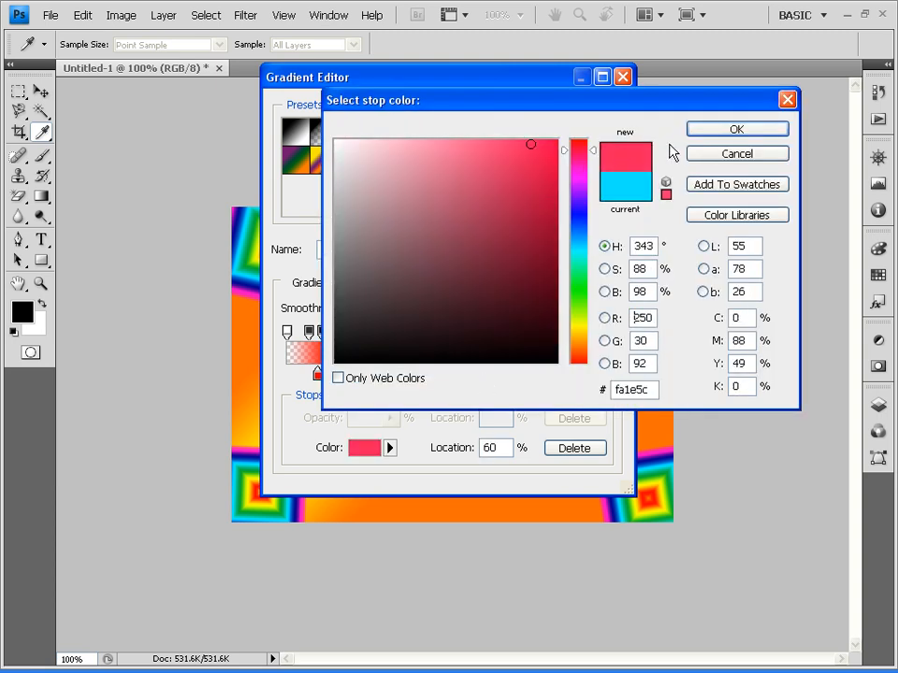
left_click(706, 130)
Move the magenta stop slightly towards the gradient's end and delete the dark blue stop at 75%.
left_click_drag(571, 375, 583, 374)
left_click(529, 375)
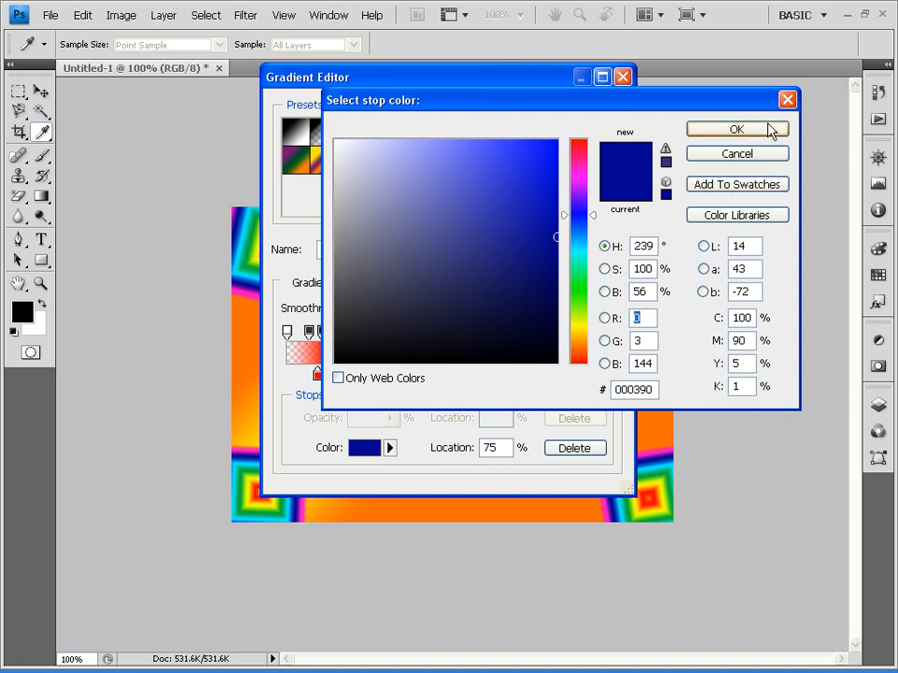
left_click(735, 155)
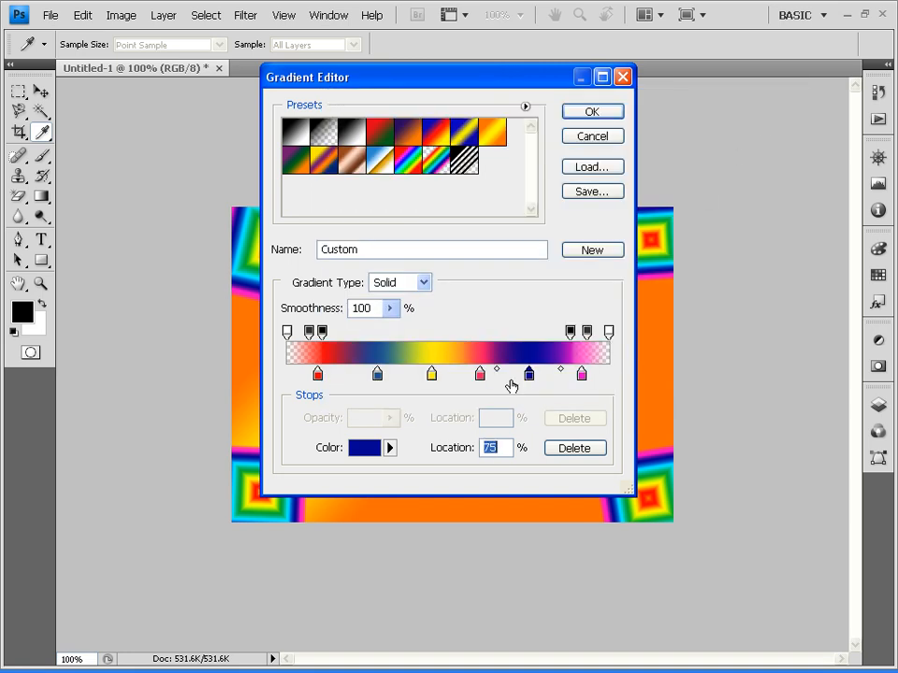
left_click(570, 449)
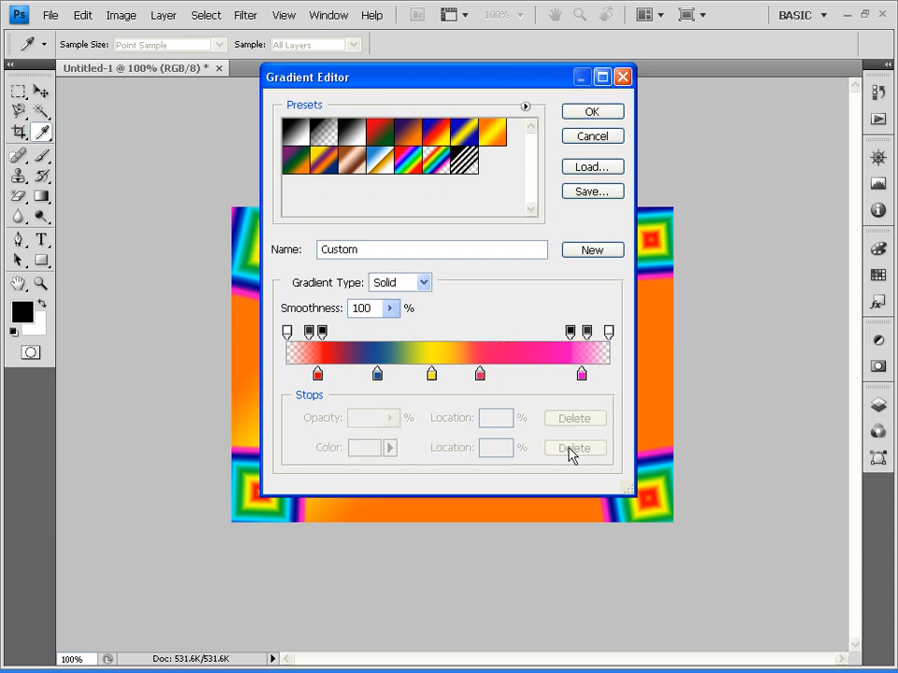
Respace the colour stops with red at 6%, pinkish red at 70% and magenta at 95%, add a yellow stop at 20%, and accept the gradient.
left_click_drag(583, 375, 594, 376)
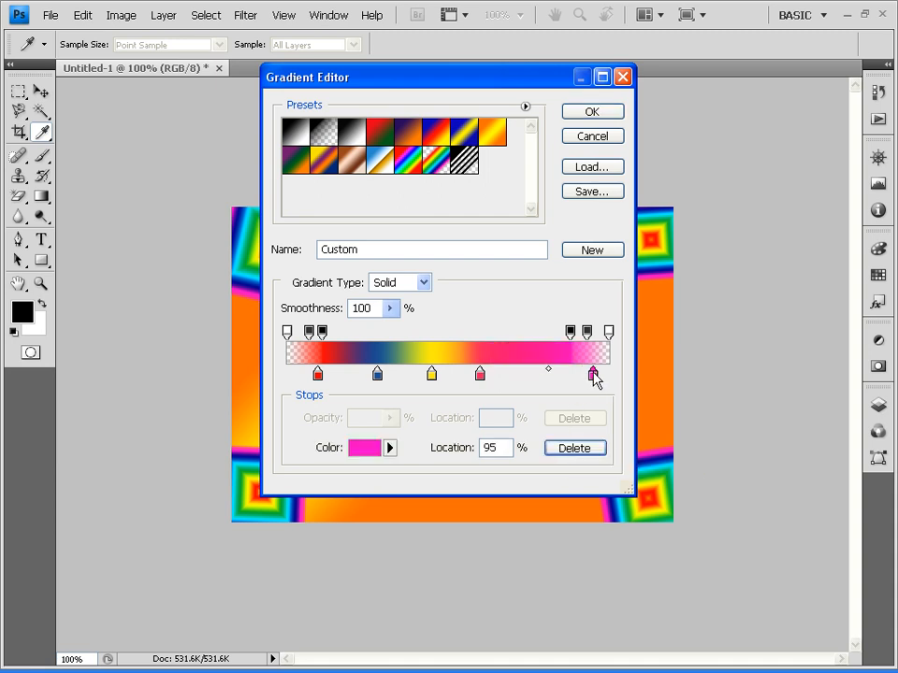
left_click_drag(480, 374, 513, 376)
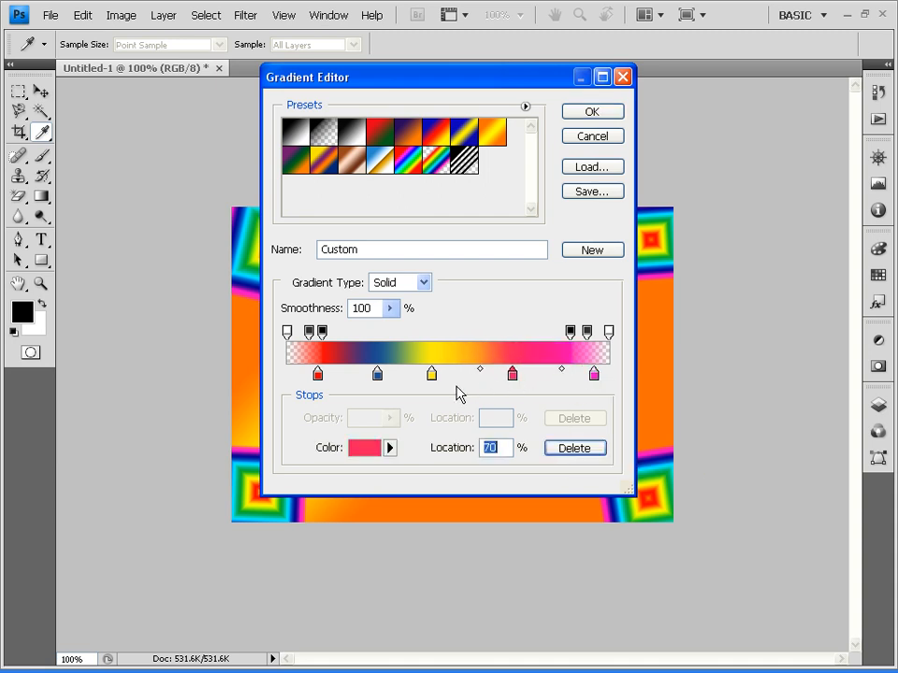
left_click_drag(434, 379, 445, 377)
left_click(375, 375)
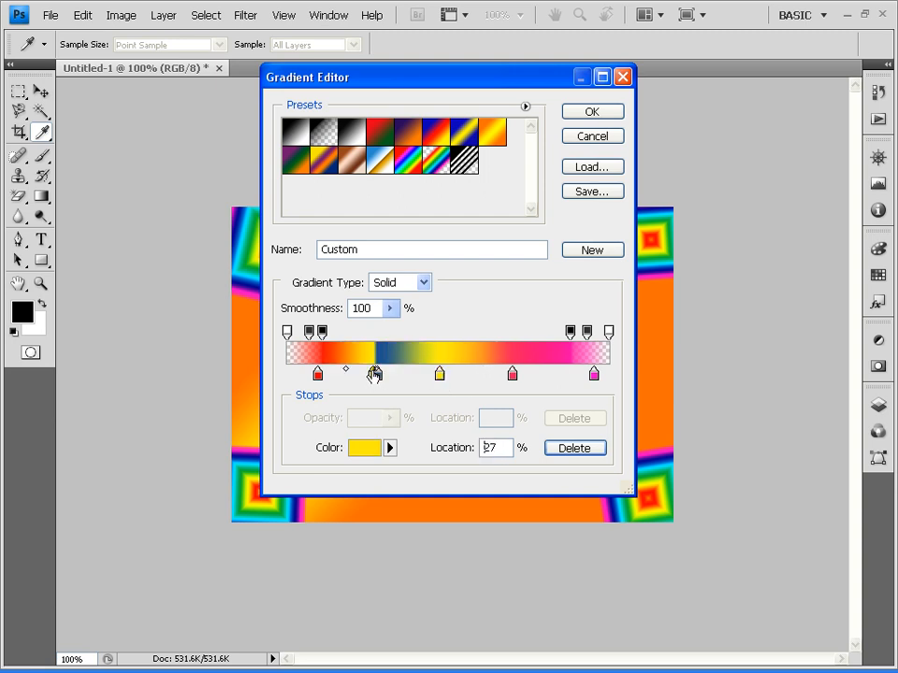
left_click_drag(329, 377, 314, 381)
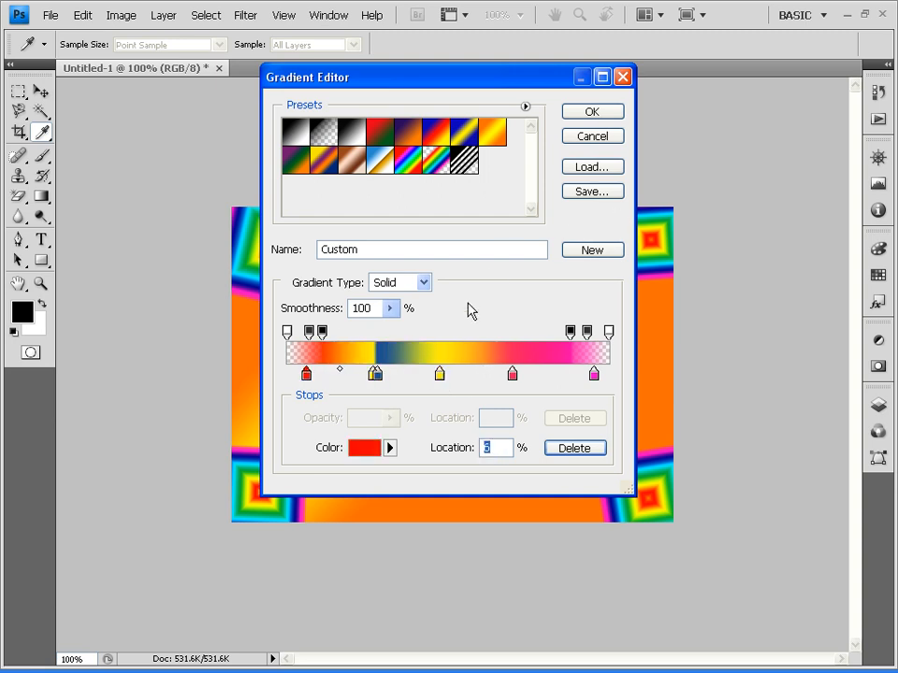
left_click_drag(379, 376, 358, 379)
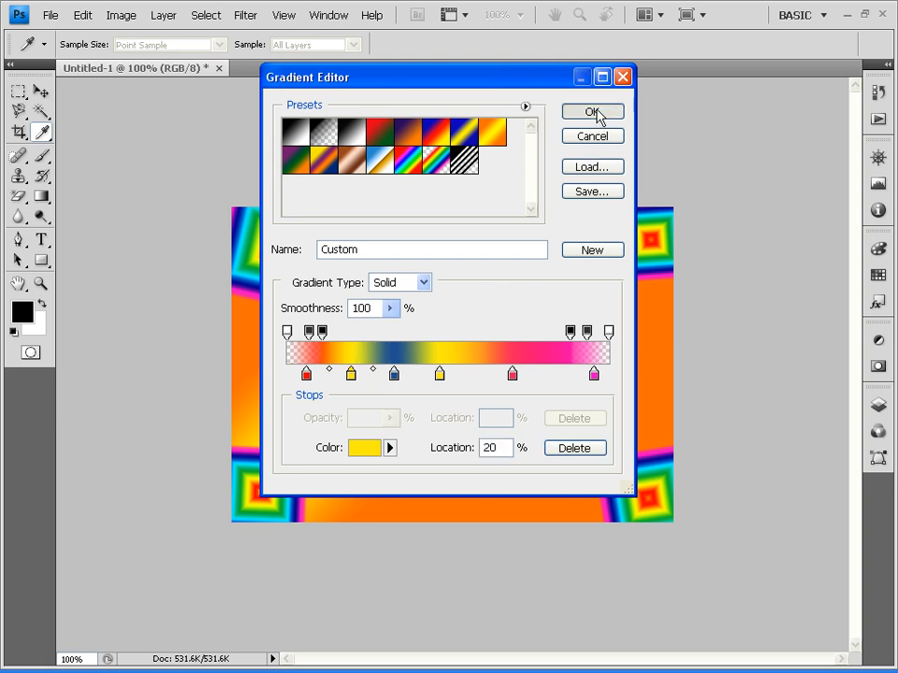
left_click(594, 113)
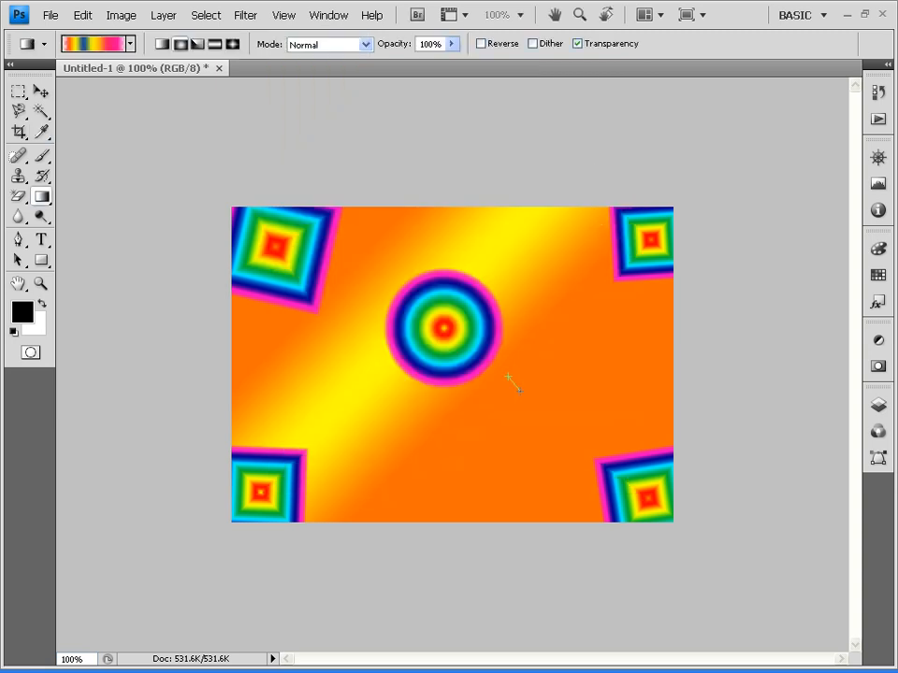
left_click_drag(518, 388, 529, 384)
left_click_drag(541, 332, 540, 332)
key("ctrl+alt+z")
key("ctrl+alt+z")
left_click_drag(441, 406, 480, 421)
key("ctrl+z")
mouse_move(455, 408)
left_mouse_down()
mouse_move(478, 406)
mouse_move(526, 368)
left_mouse_up()
key("ctrl+z")
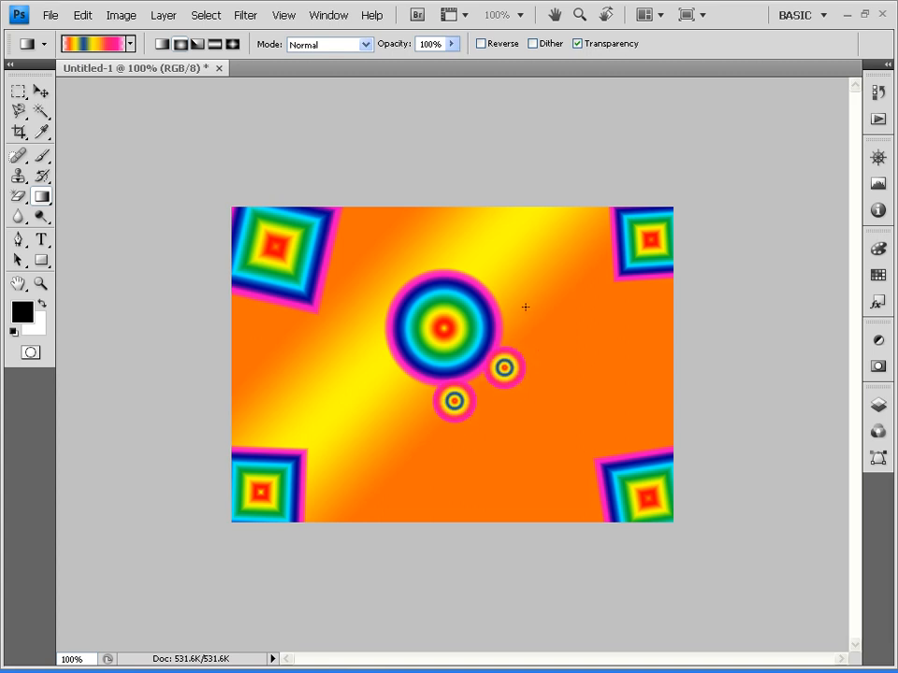
left_click_drag(521, 310, 501, 262)
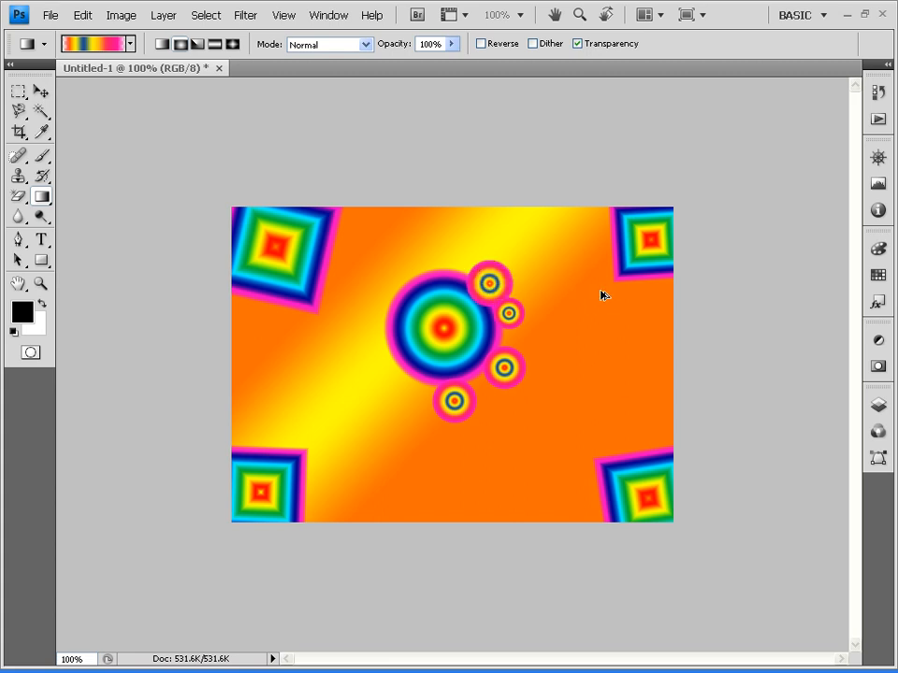
key("ctrl+alt+z")
key("ctrl+alt+z")
key("ctrl+alt+z")
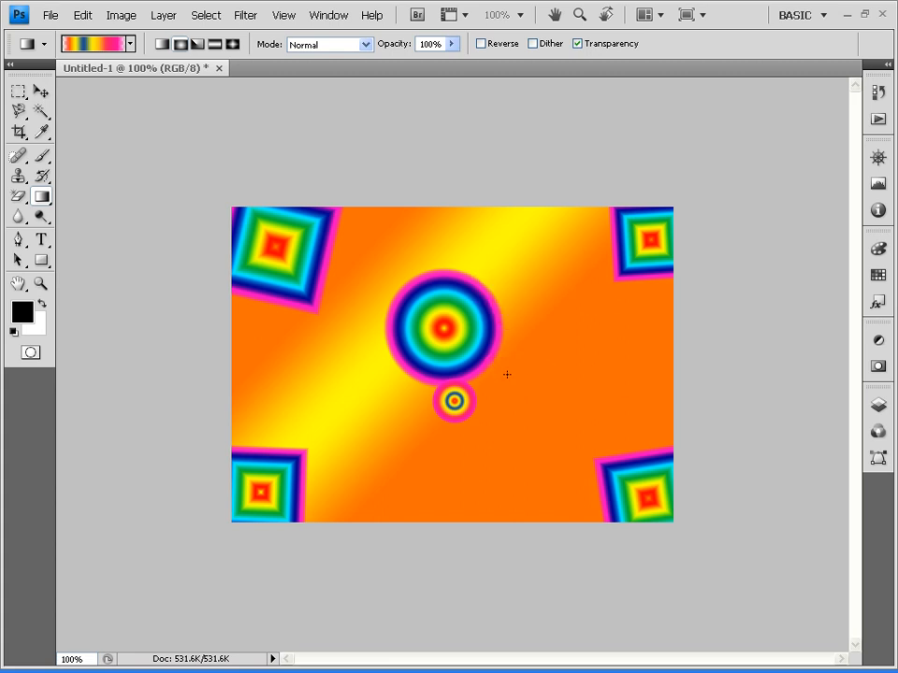
left_click_drag(497, 359, 521, 369)
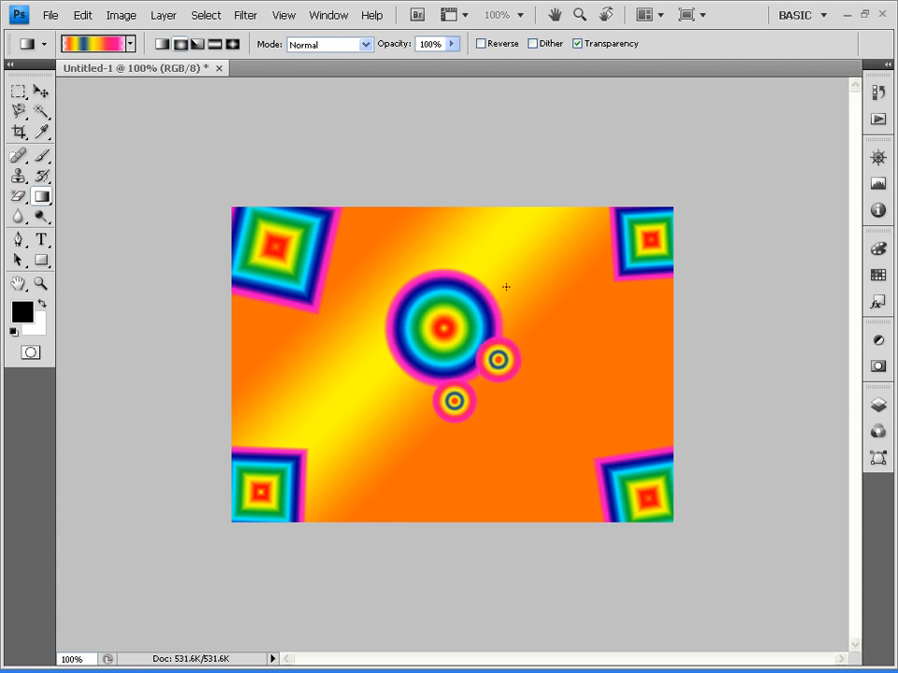
left_click_drag(484, 283, 500, 269)
key("ctrl+alt+z")
key("ctrl+alt+z")
key("ctrl+alt+z")
left_click_drag(457, 405, 474, 429)
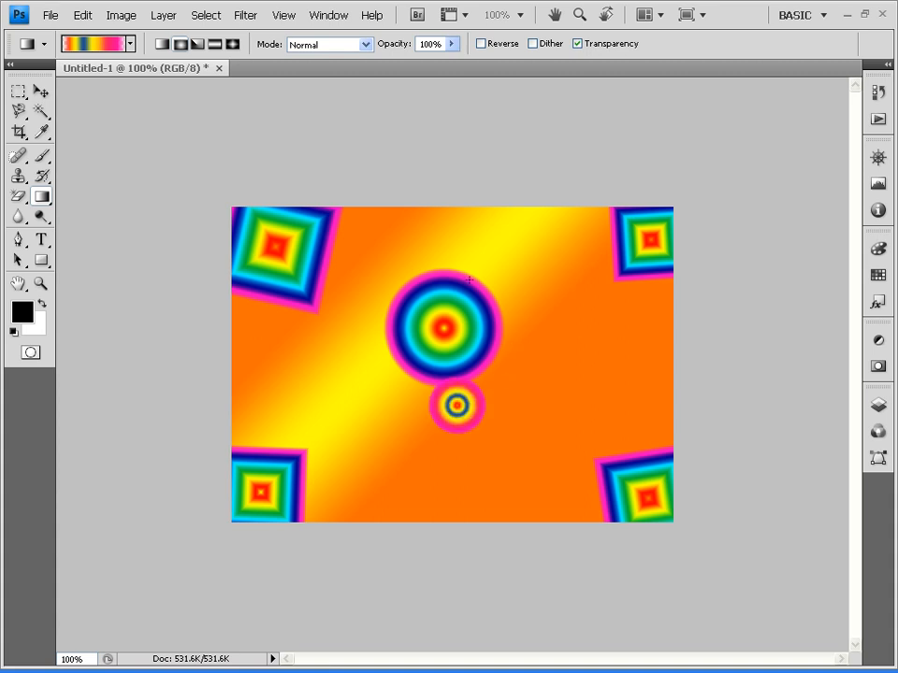
left_click_drag(432, 259, 433, 234)
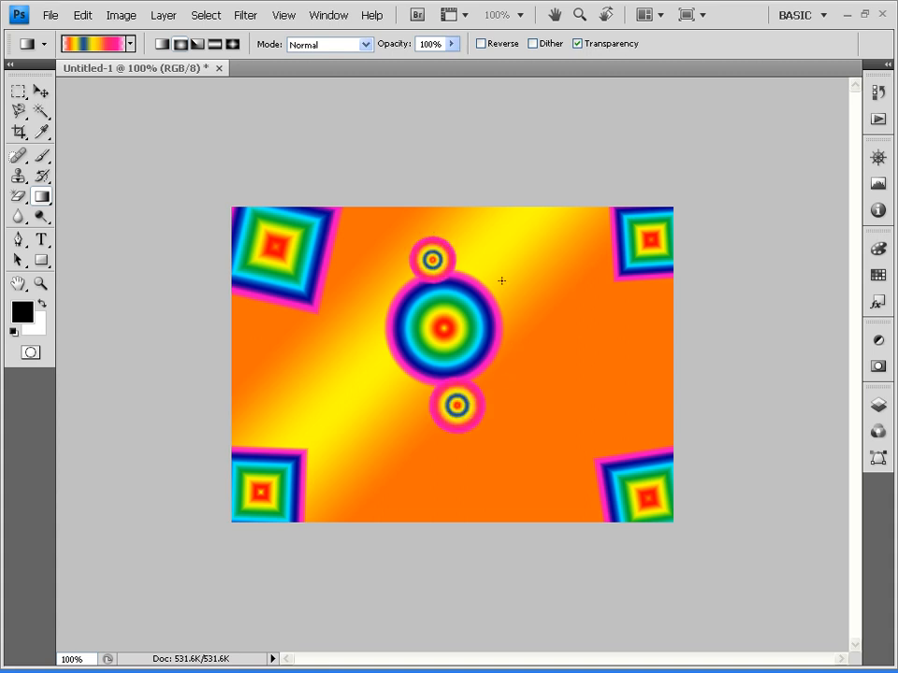
left_click_drag(498, 306, 519, 297)
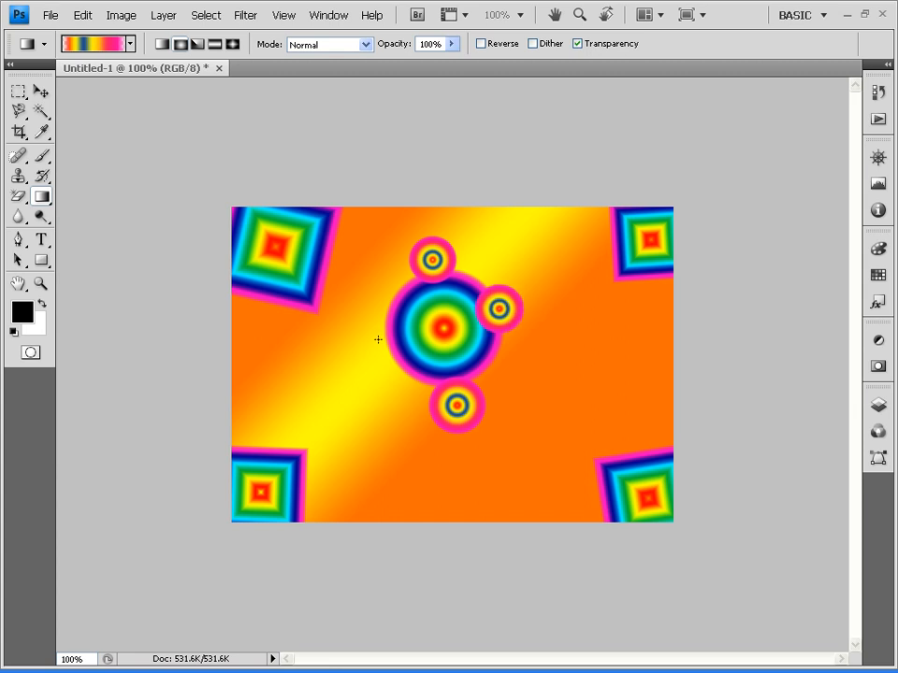
left_click_drag(370, 336, 371, 337)
left_click_drag(494, 357, 449, 373)
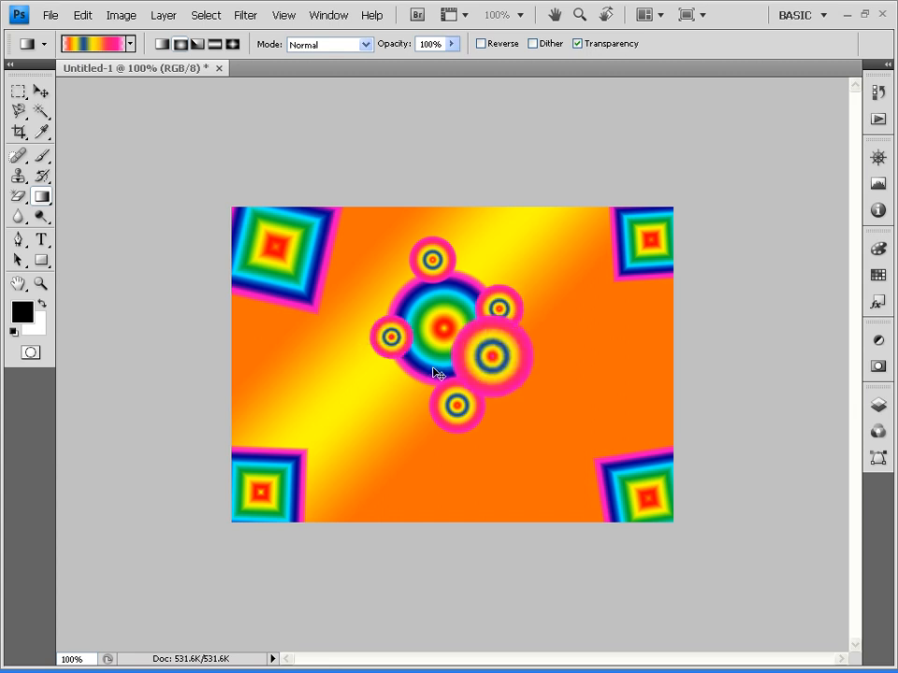
key("ctrl+alt+z")
key("ctrl+alt+z")
key("ctrl+alt+z")
key("ctrl+alt+z")
key("ctrl+alt+z")
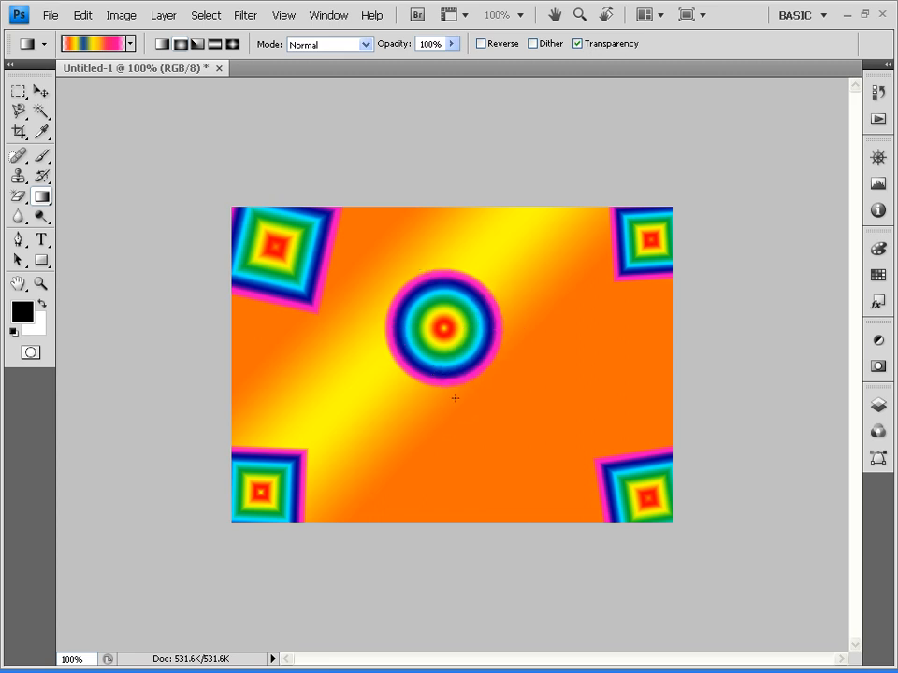
left_click_drag(454, 401, 470, 412)
key("ctrl+alt+z")
Draw seven small radial circles with the custom gradient in a ring around the large rainbow circle.
left_click_drag(459, 405, 476, 421)
left_click_drag(517, 379, 532, 373)
left_click_drag(525, 311, 543, 293)
left_click_drag(494, 263, 404, 266)
left_click_drag(380, 309, 358, 317)
left_click_drag(389, 371, 374, 381)
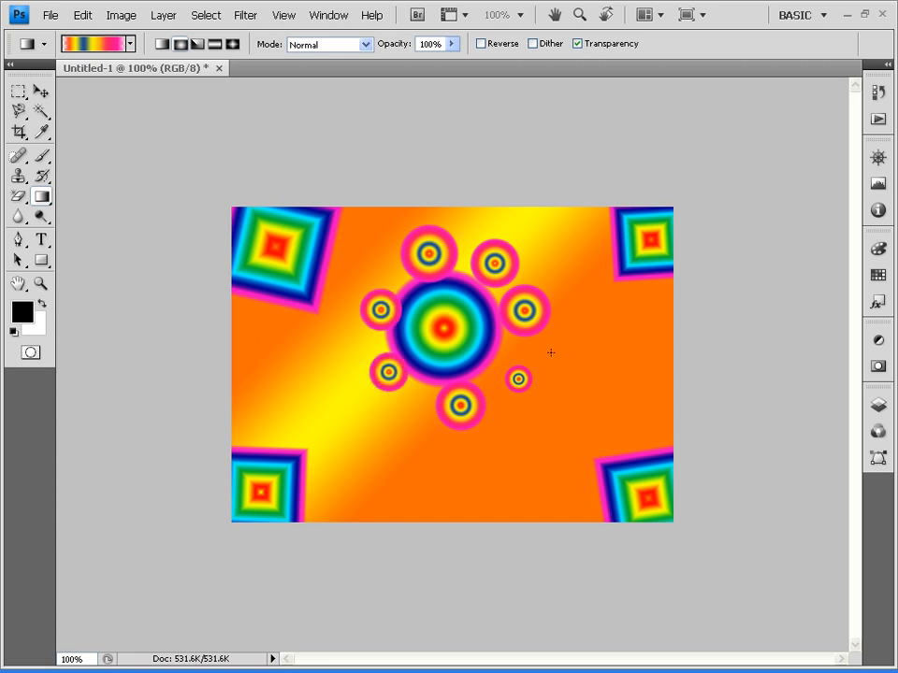